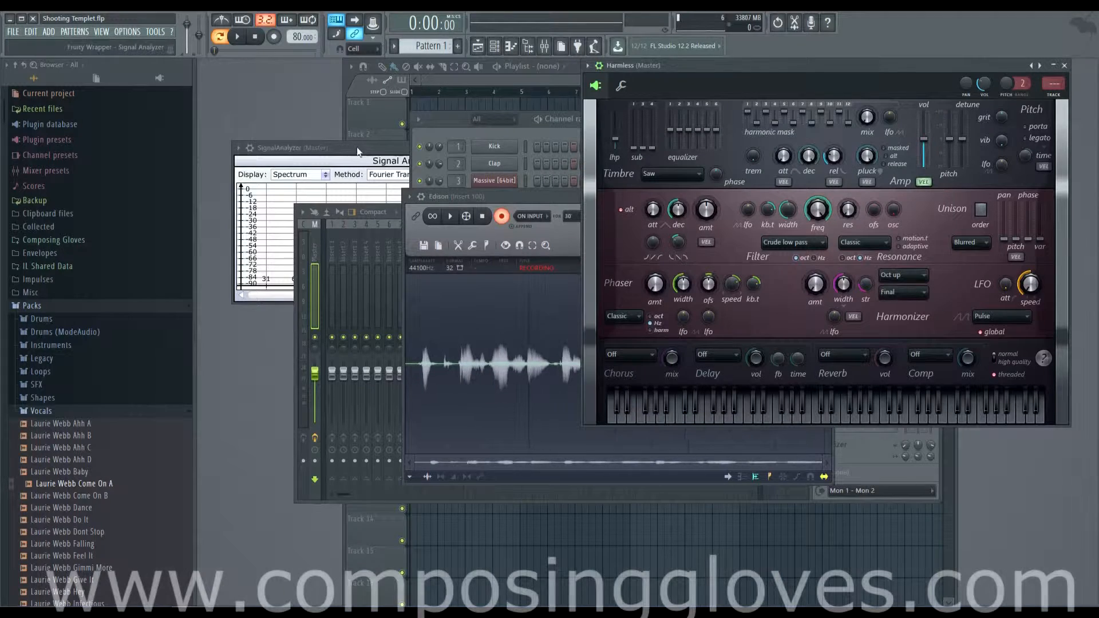
- Bring the Harmless and SignalAnalyzer windows in front of the Edison and mixer windows so both are visible
click(360, 150)
click(335, 495)
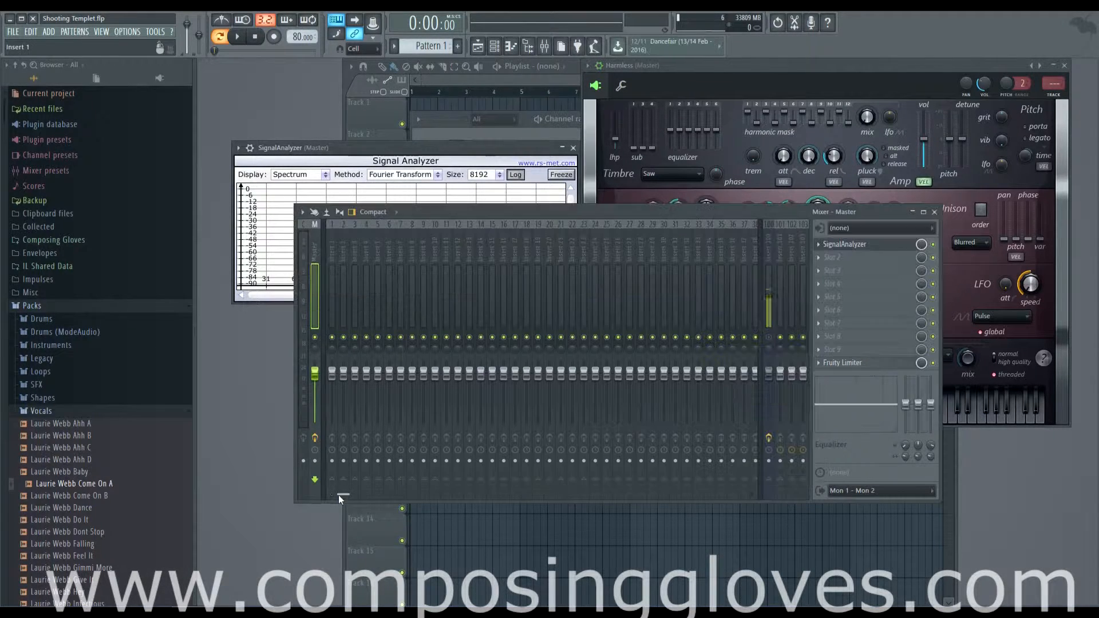
click(849, 68)
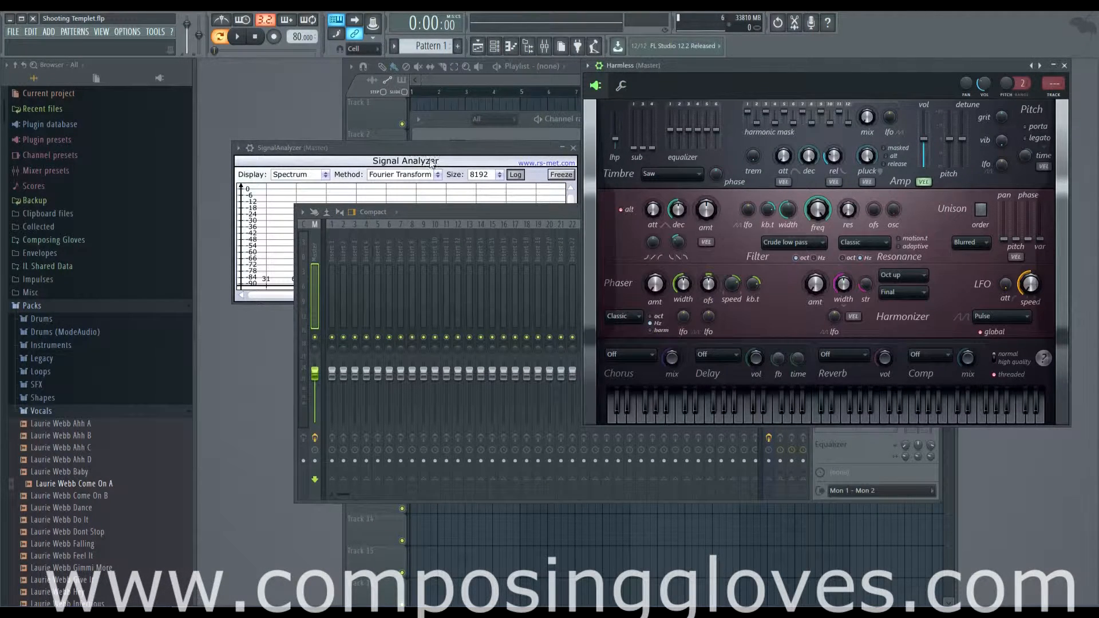
click(442, 145)
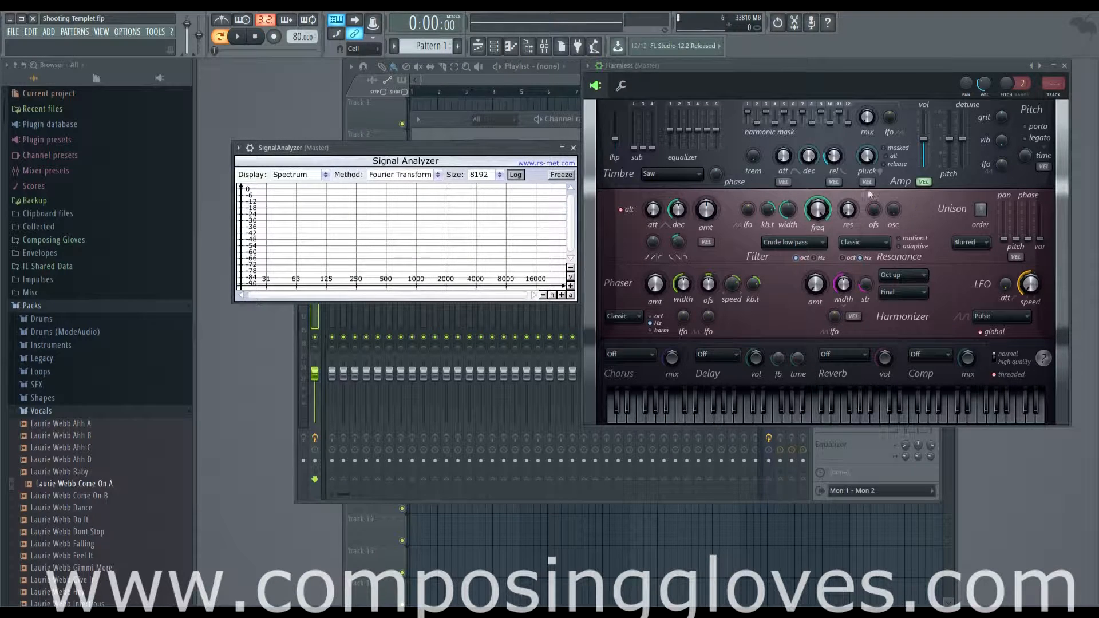
- Play a single saw note in Harmless and freeze its spectrum in the Signal Analyzer for examination
key(c)
click(560, 174)
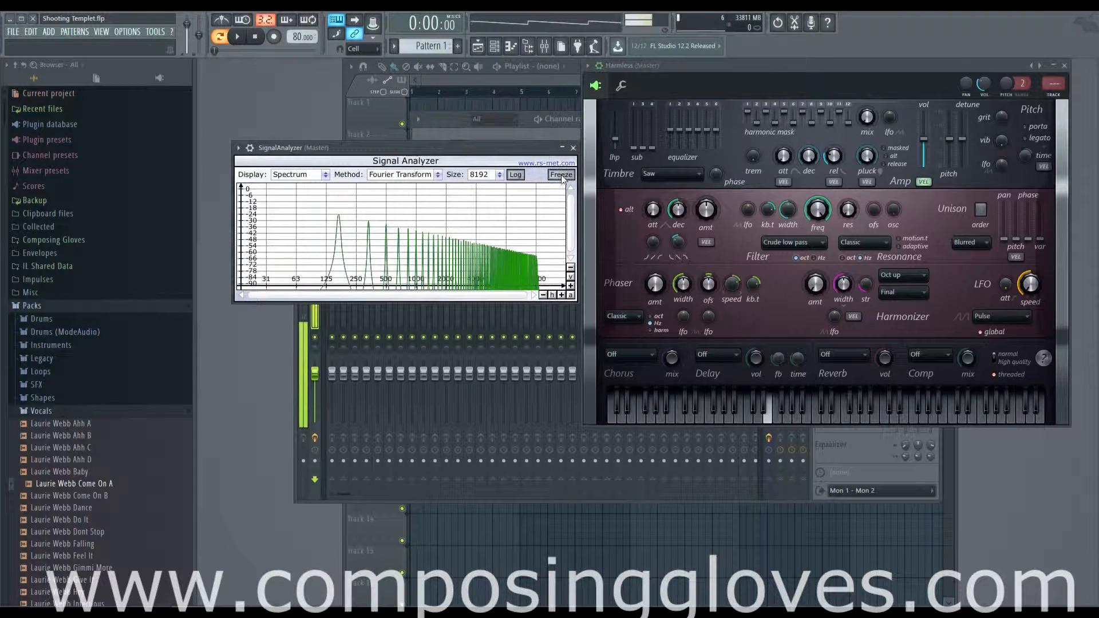
mouse_move(335, 218)
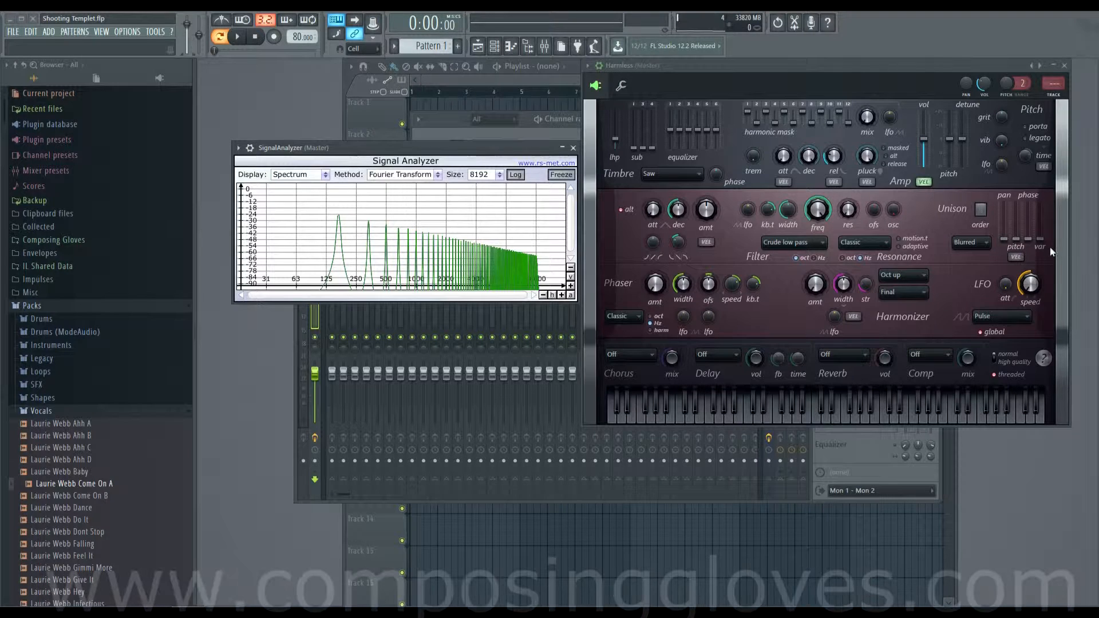
- Raise the Harmless unison pitch slightly and shift the SignalAnalyzer window up a little
mouse_move(1040, 240)
mouse_down()
mouse_move(1040, 207)
mouse_move(1040, 240)
mouse_up()
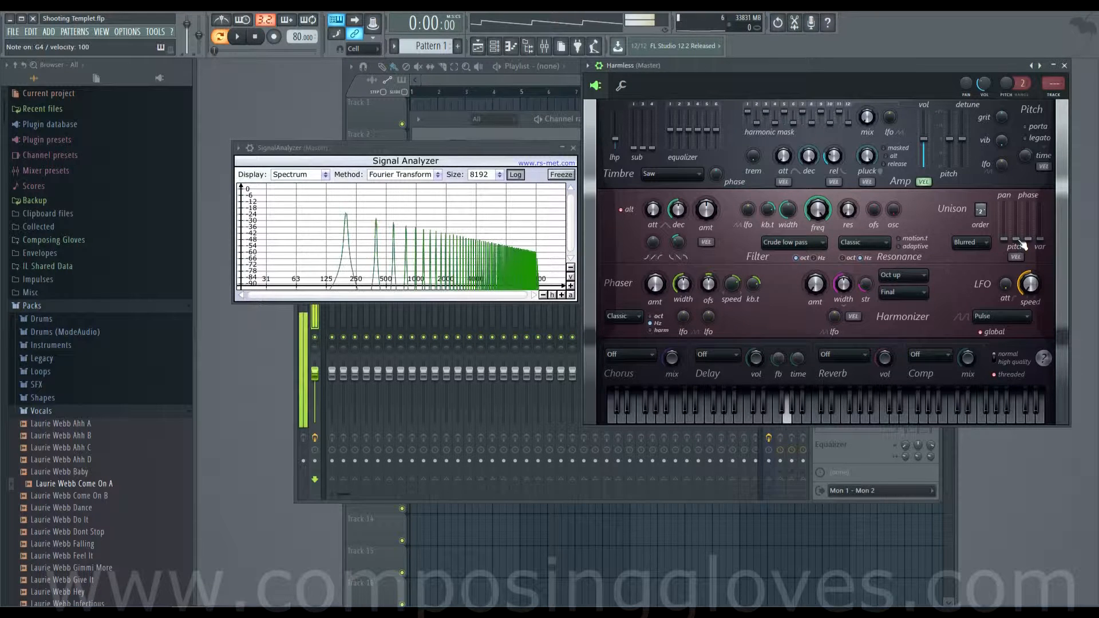
drag(1018, 240, 1018, 237)
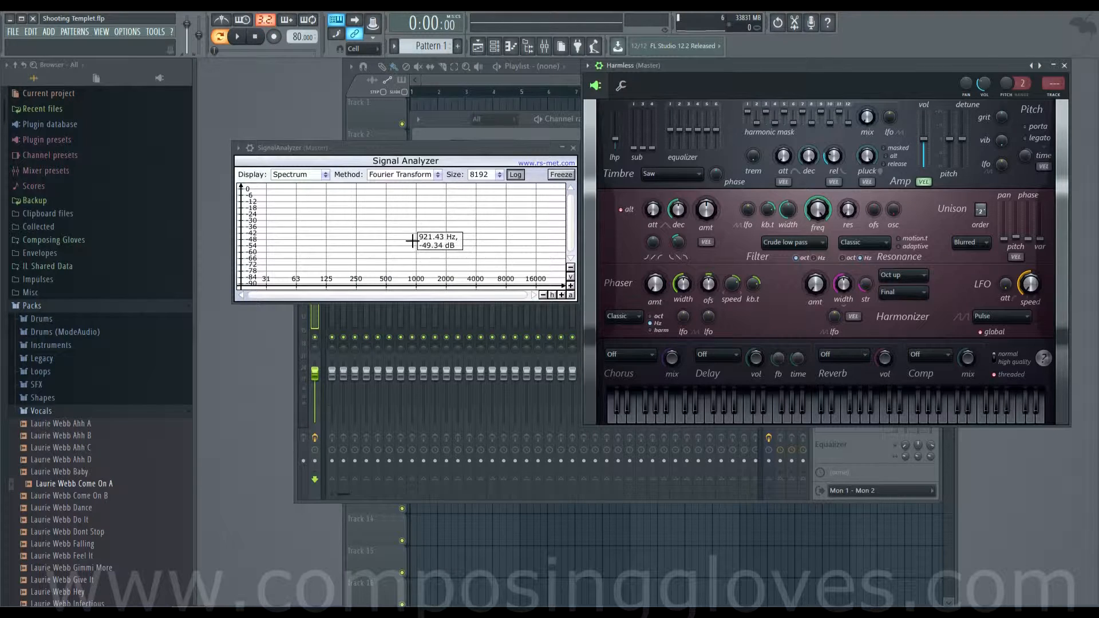
drag(475, 154, 475, 148)
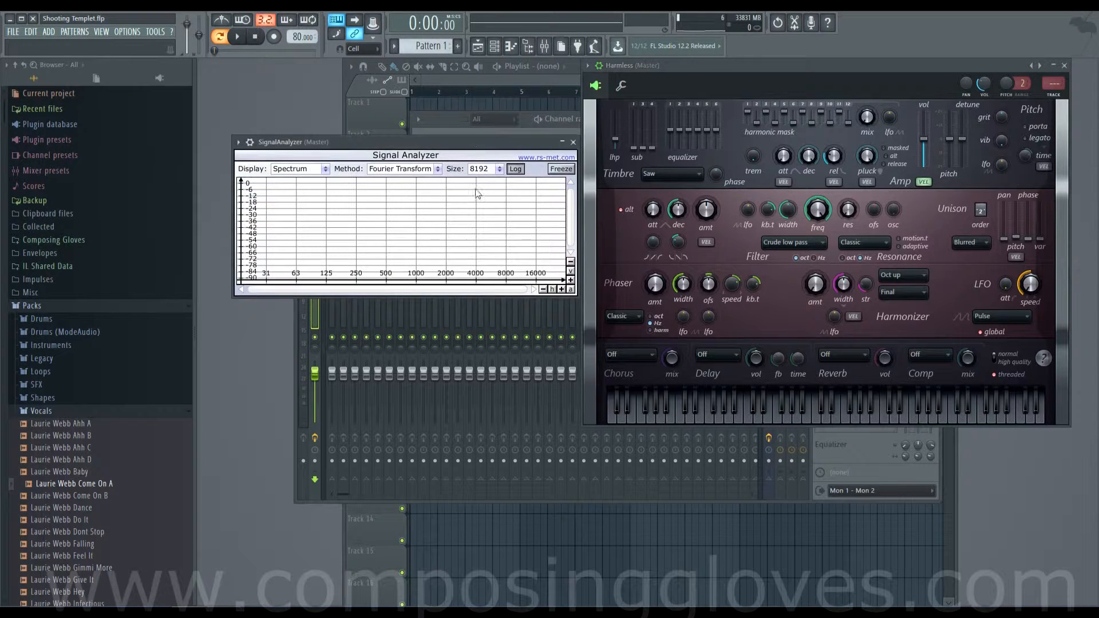
- Play several single notes in Harmless to examine the spectrum with Blurred unison
key(b)
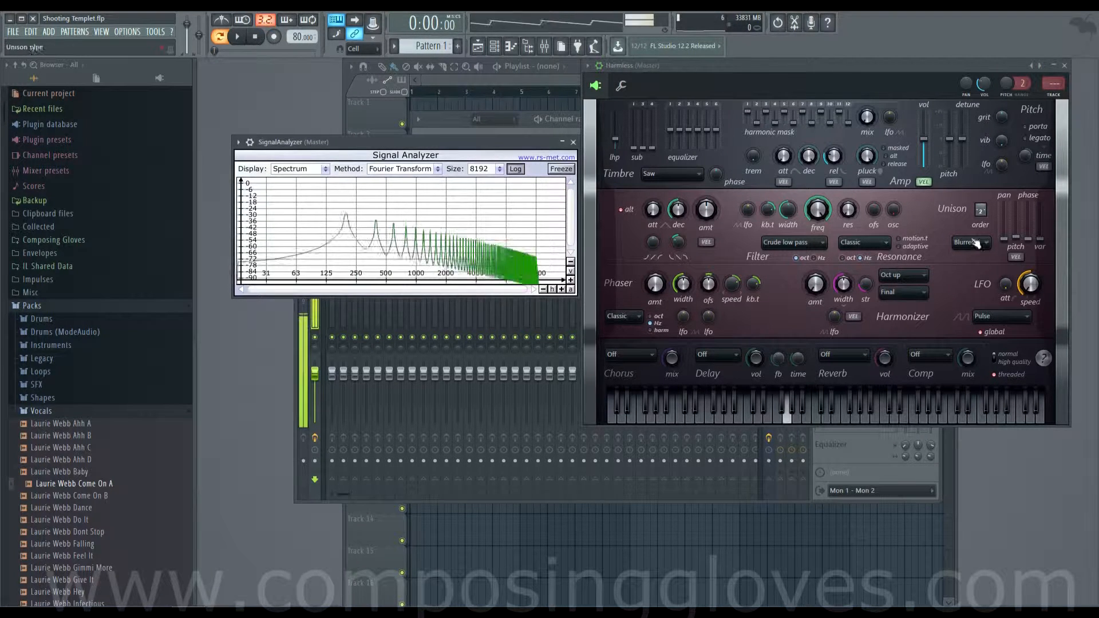
key(c)
key(n)
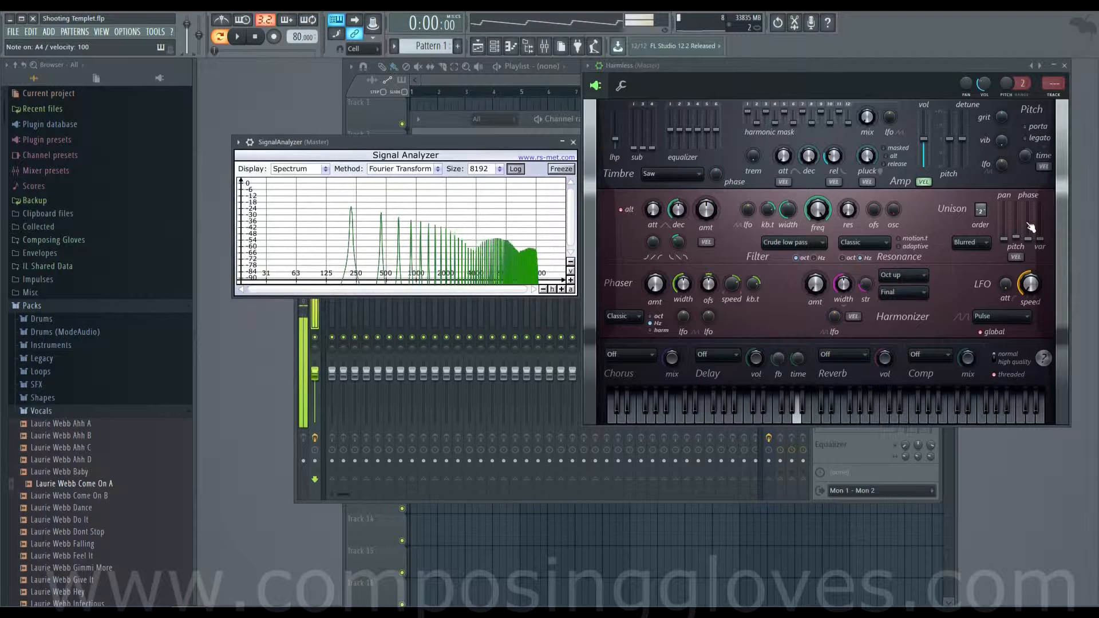
key(b)
key(m)
key(c)
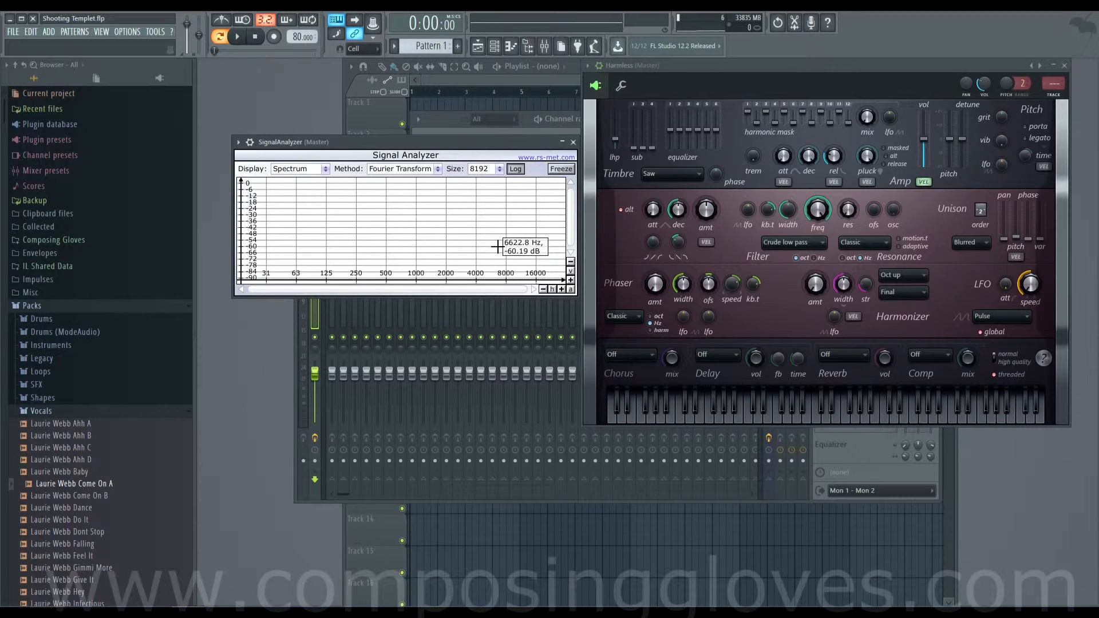
key(v)
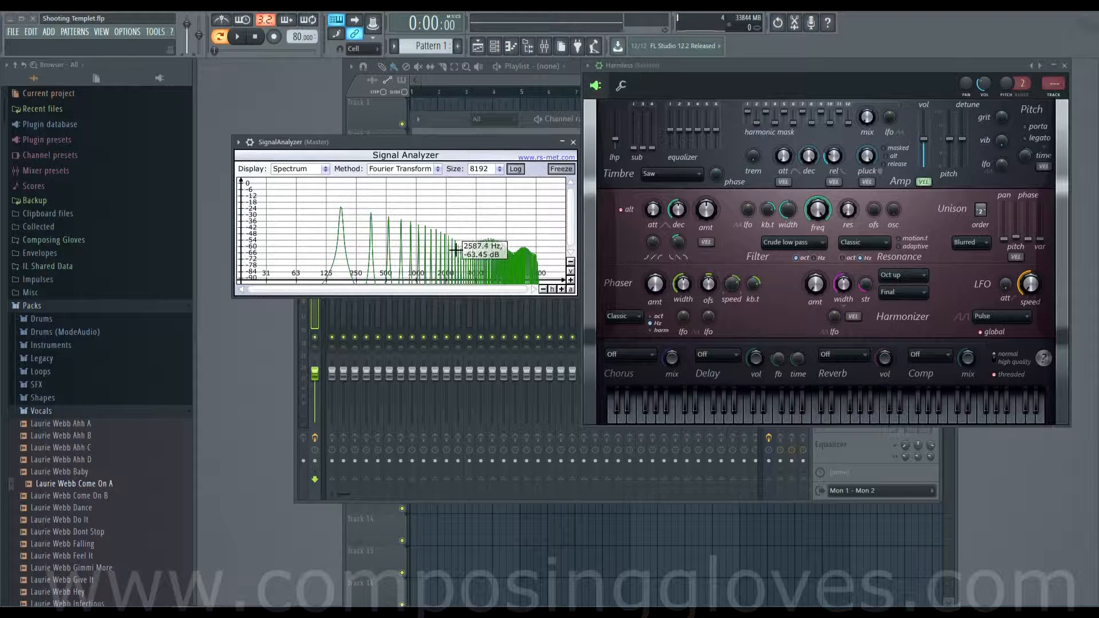
- Set the Harmless unison type to Classic and keep a slight amount of unison pitch
click(970, 244)
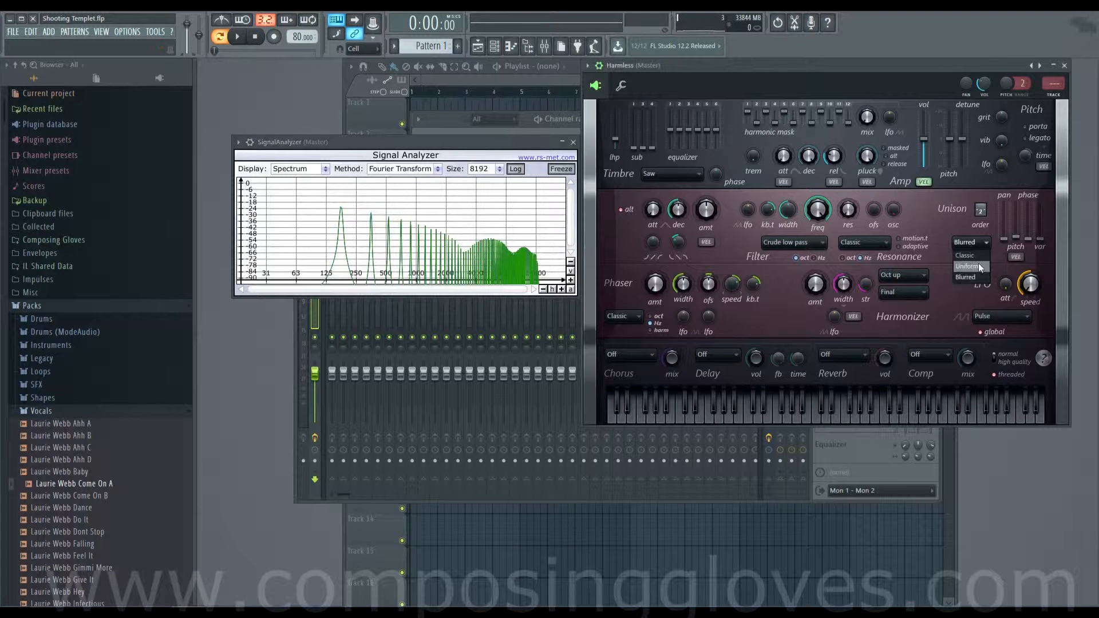
click(977, 262)
click(980, 246)
click(980, 277)
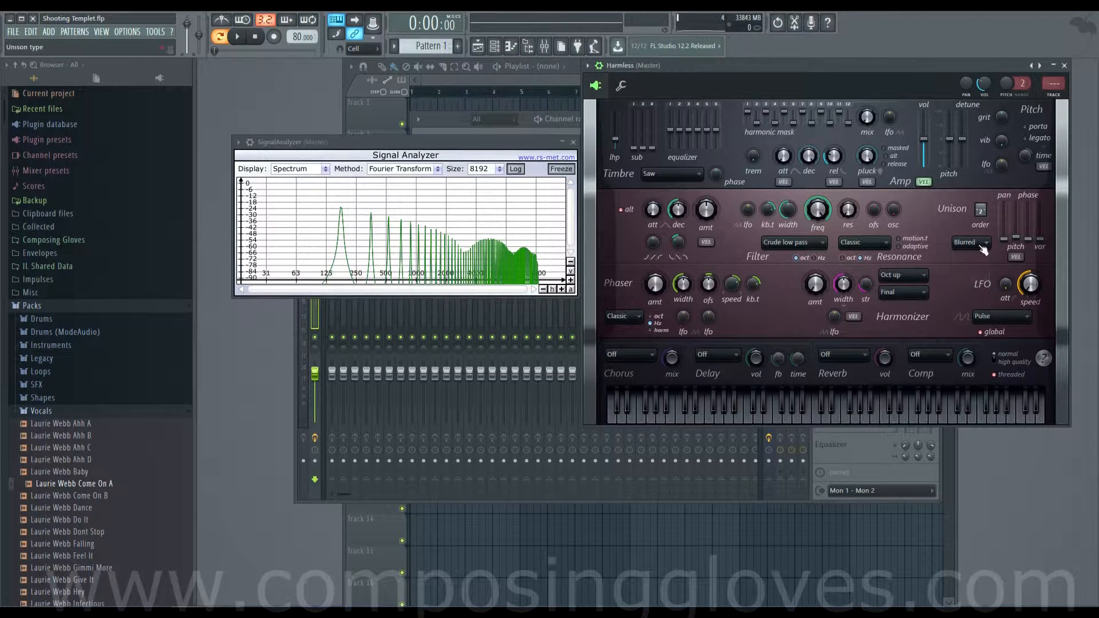
click(977, 246)
click(978, 255)
mouse_move(1003, 239)
mouse_down()
mouse_move(1015, 226)
mouse_move(1015, 238)
mouse_move(1016, 214)
mouse_move(1017, 240)
mouse_move(1028, 205)
mouse_move(1028, 240)
mouse_move(1016, 235)
mouse_up()
- Try the unison pitch at maximum, freeze the note's spectrum for comparison, and return the pitch to a slight amount
click(569, 171)
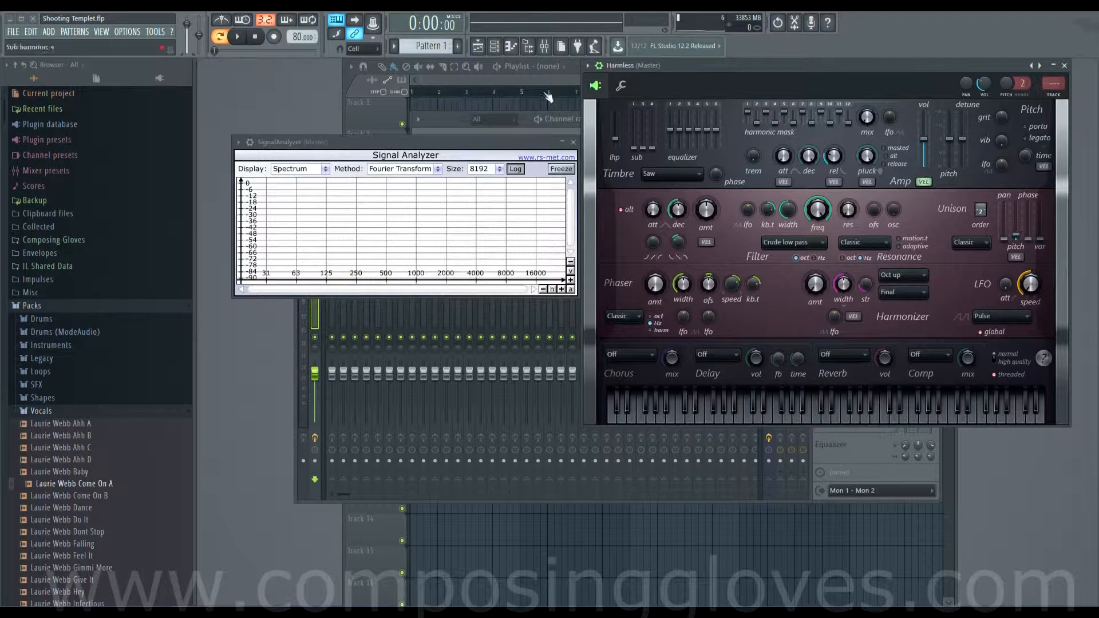
drag(1016, 235, 1016, 203)
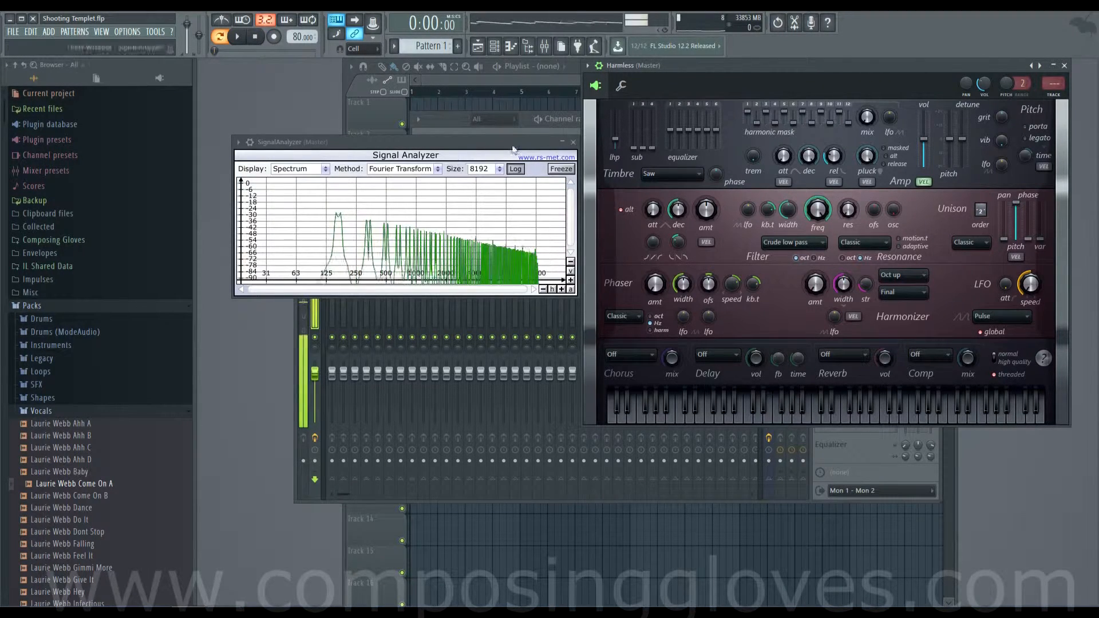
click(571, 166)
click(256, 37)
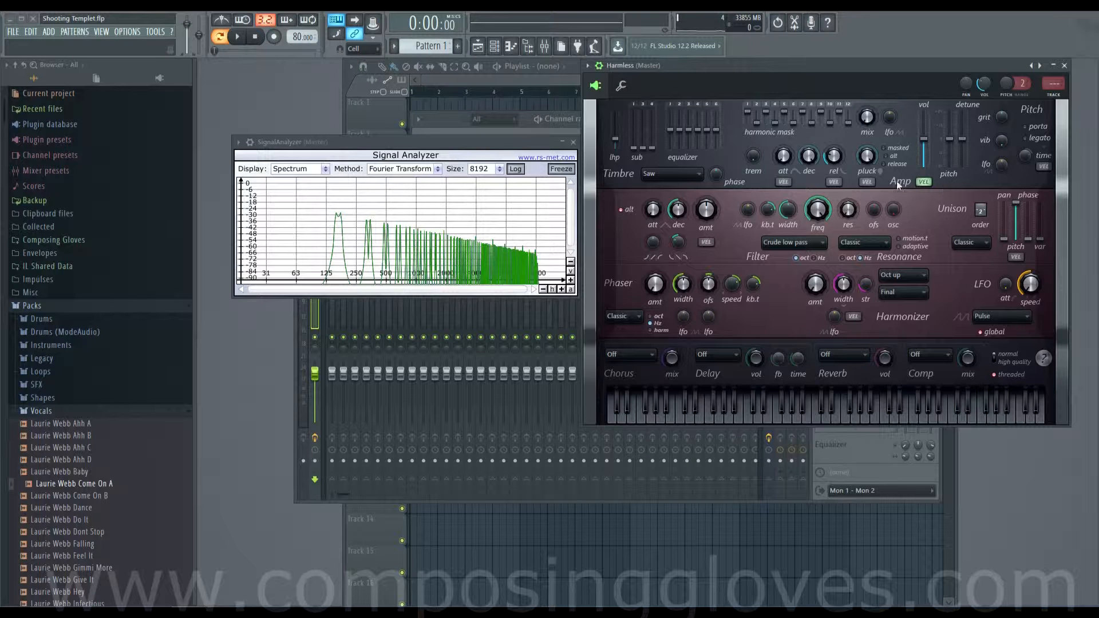
drag(1032, 214, 1032, 241)
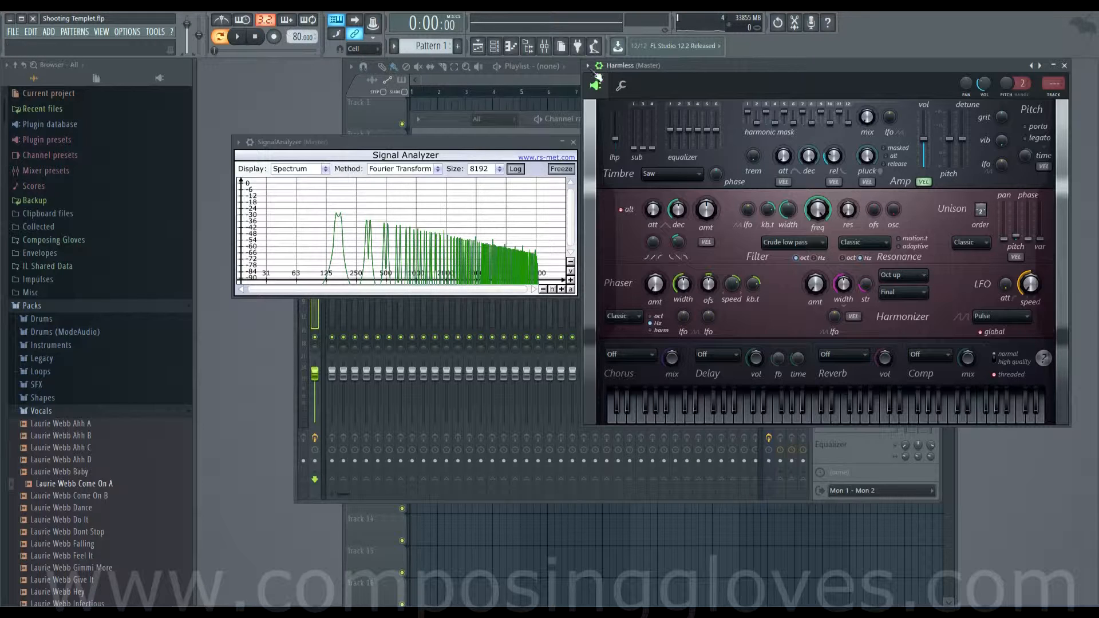
click(566, 169)
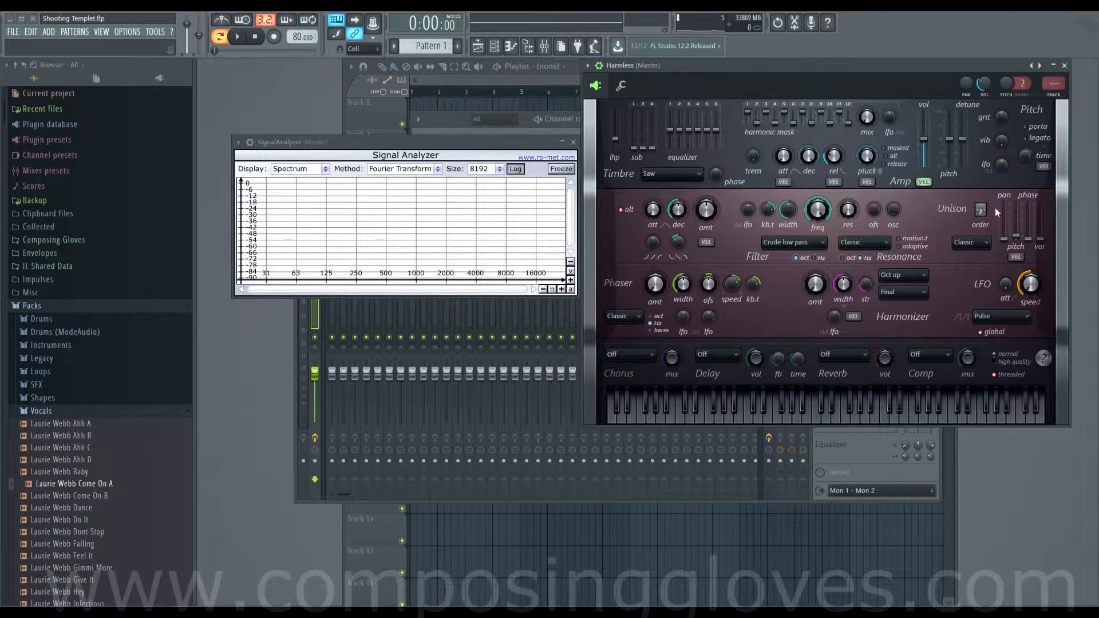
- Increase the Harmless unison order and play descending notes to hear and examine the result
drag(979, 209, 977, 194)
key(n)
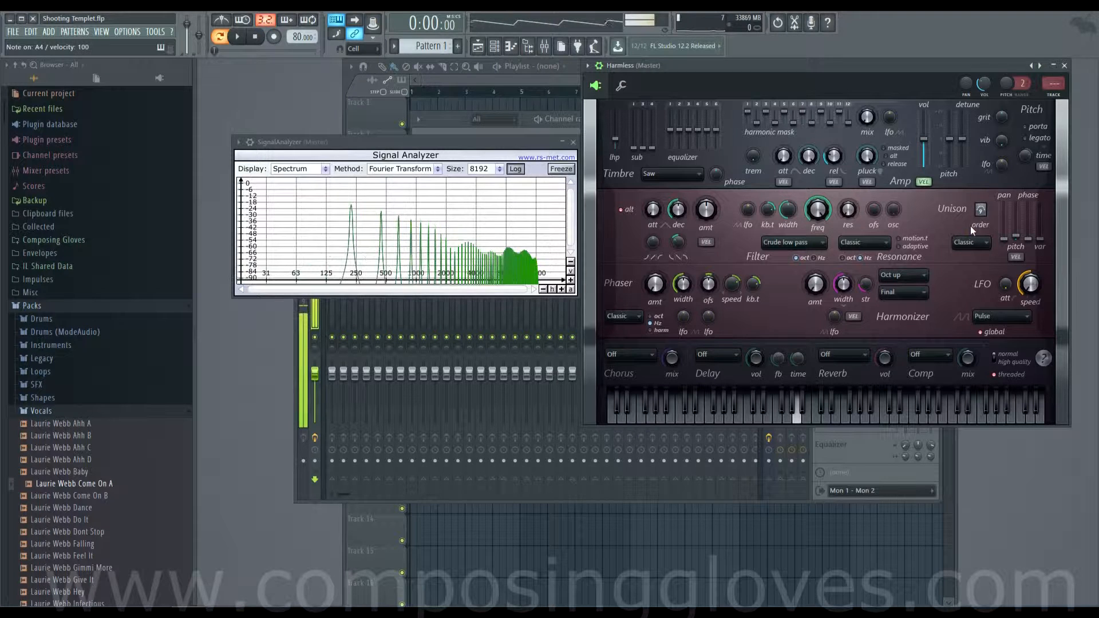
key(b)
key(v)
key(c)
key(x)
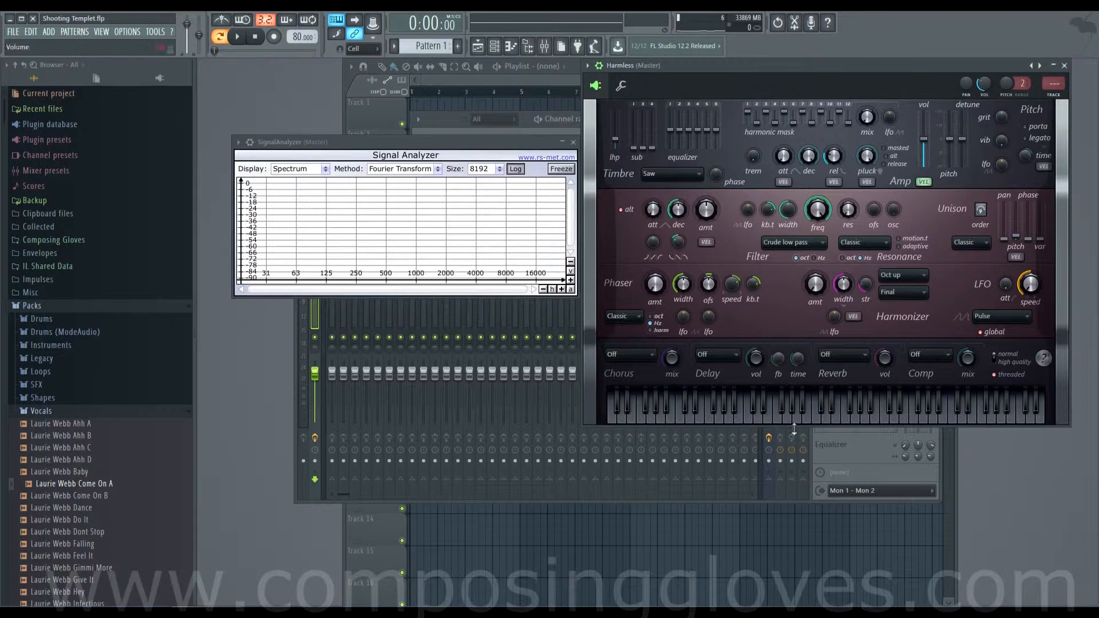
click(819, 417)
- Try the unison pan near maximum with more unison pitch, and return both sliders to low settings
drag(1016, 236, 1016, 236)
mouse_move(1016, 236)
mouse_down()
mouse_move(1004, 217)
mouse_move(1003, 239)
mouse_move(1016, 235)
mouse_up()
drag(1007, 241, 1007, 203)
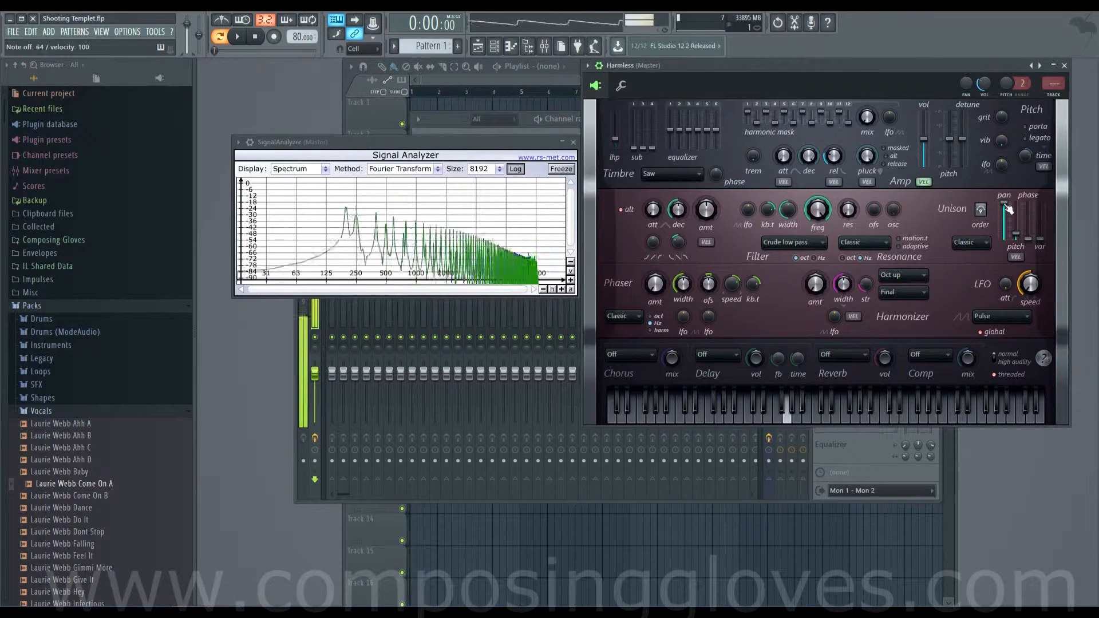
mouse_move(1005, 205)
mouse_down()
mouse_move(1005, 240)
mouse_move(1008, 209)
mouse_up()
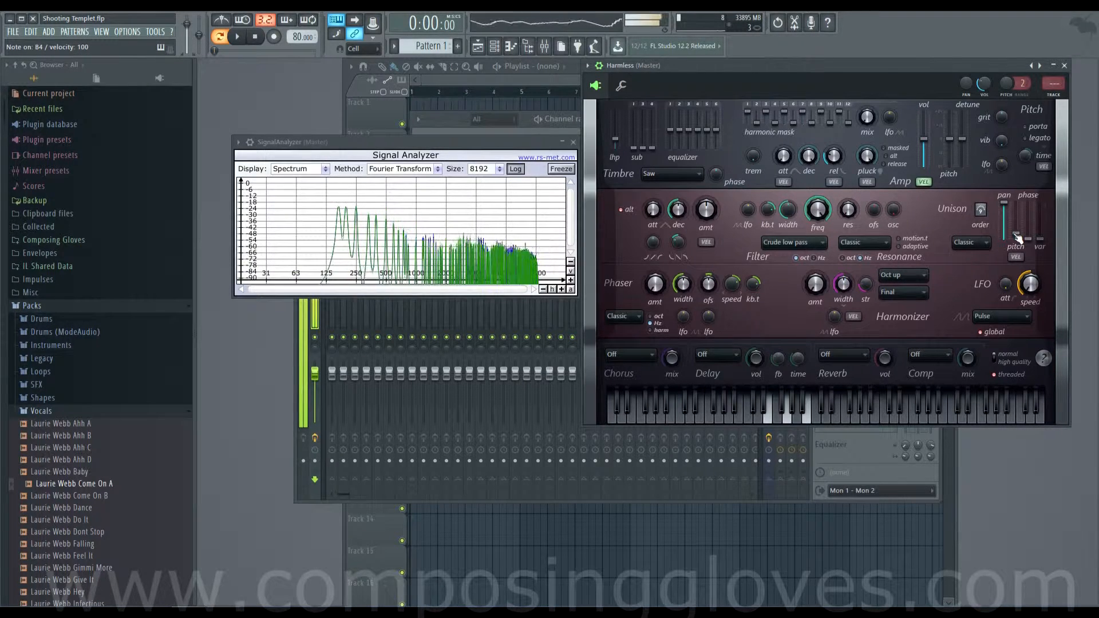
drag(1017, 238, 1021, 225)
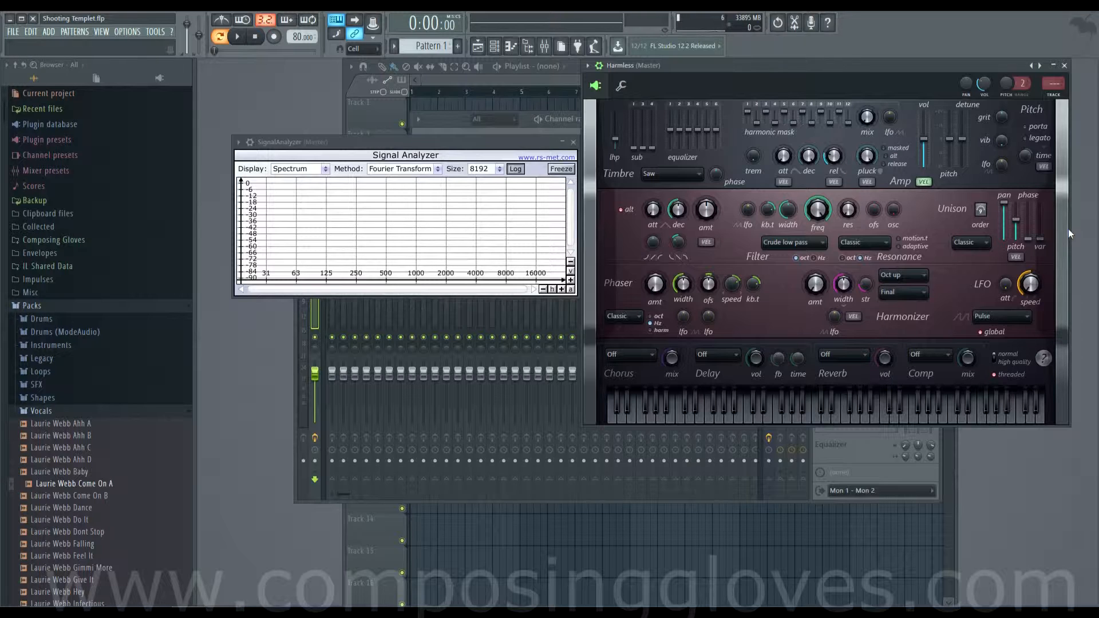
drag(1016, 219, 1004, 240)
- Try the unison pitch at its maximum, return it to a slight amount and play a note
drag(1016, 234, 1016, 201)
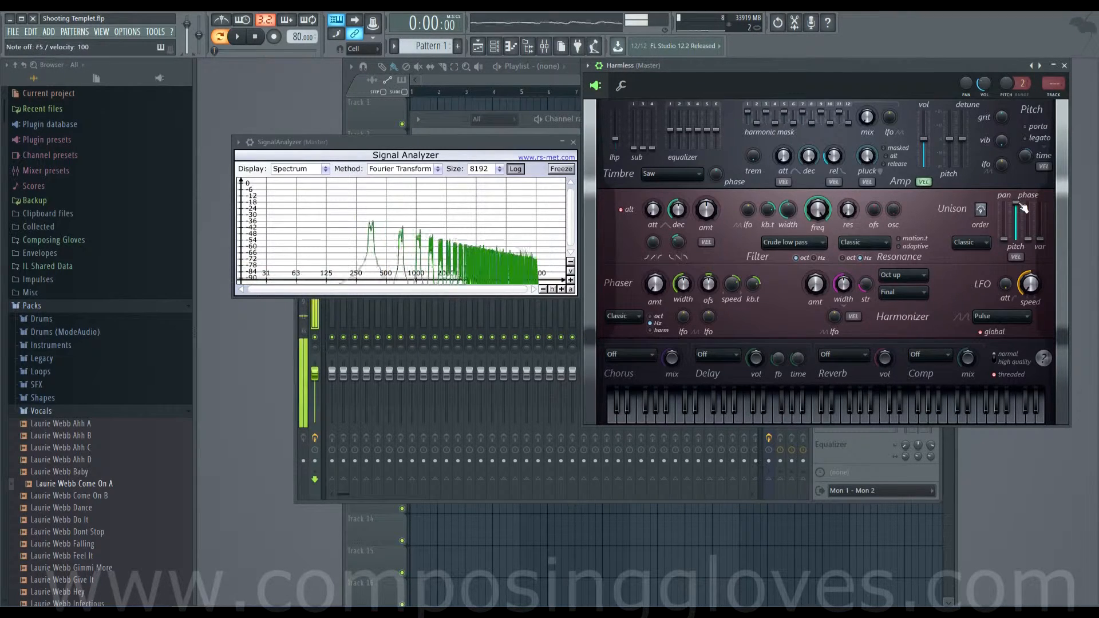
drag(1022, 209, 1016, 232)
key(m)
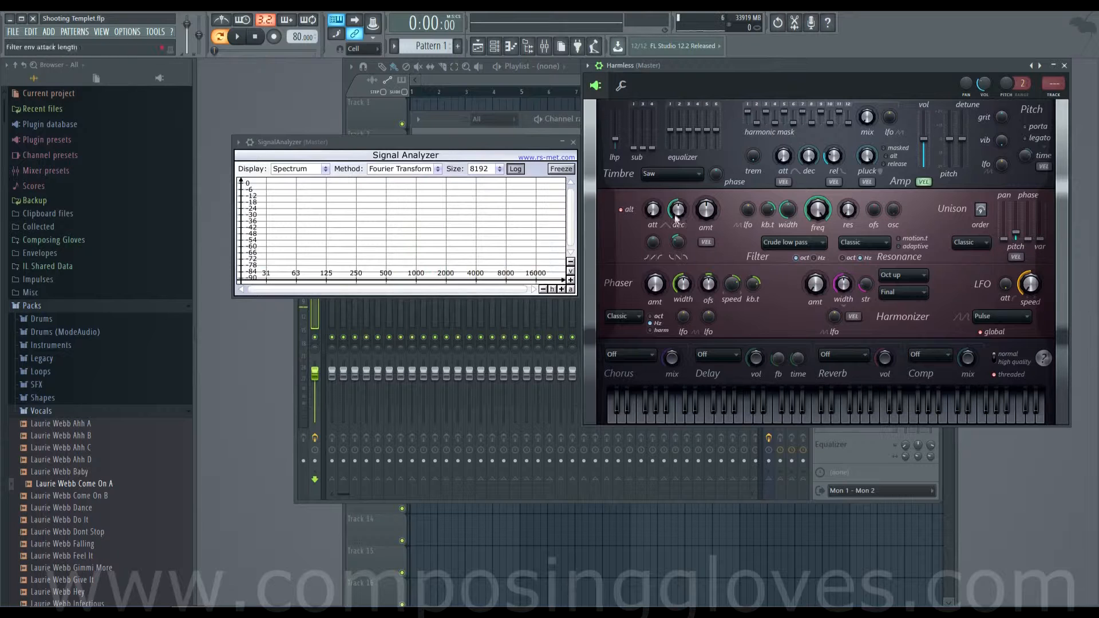
key(m)
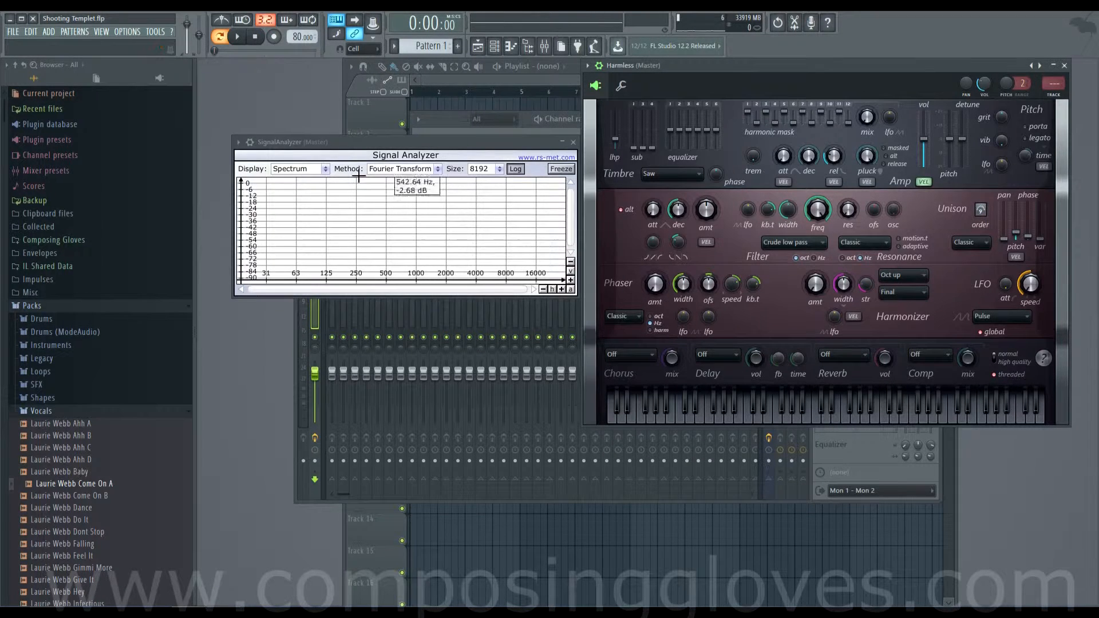
- Open the Massive instrument and shift the phase of the upper curve in 5 LFO by about half a cycle
key(F6)
click(495, 180)
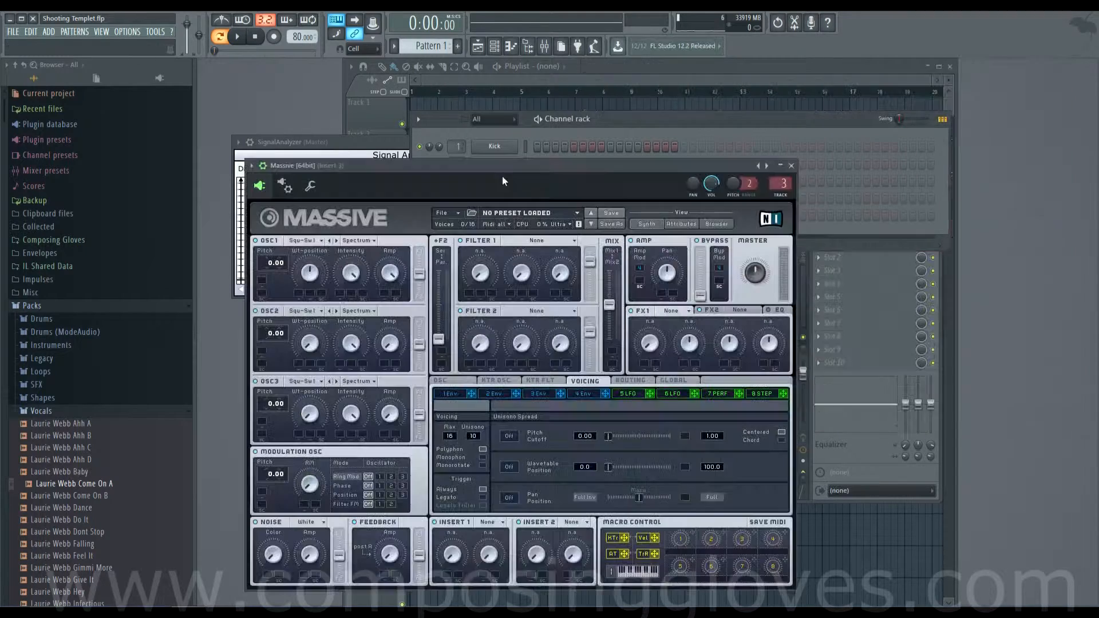
drag(600, 165, 616, 73)
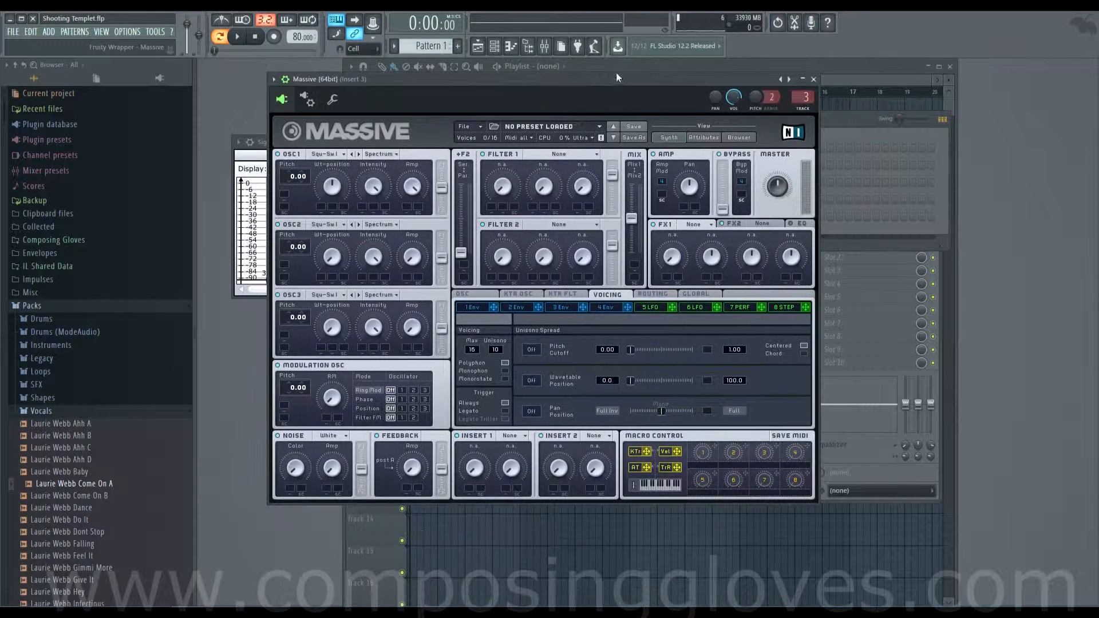
click(662, 306)
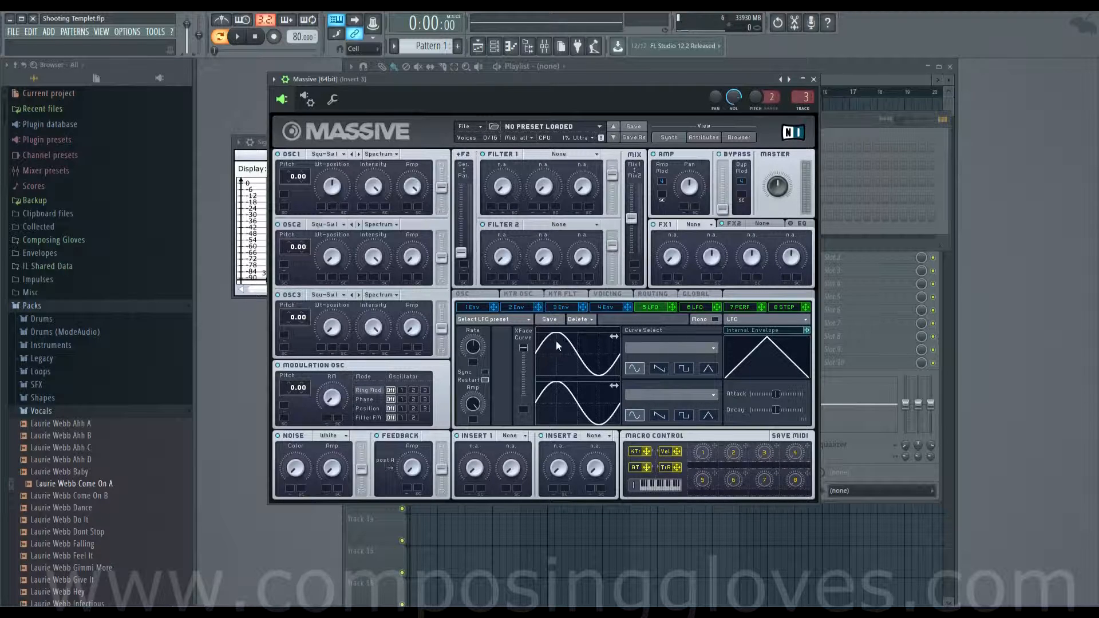
drag(568, 358, 538, 362)
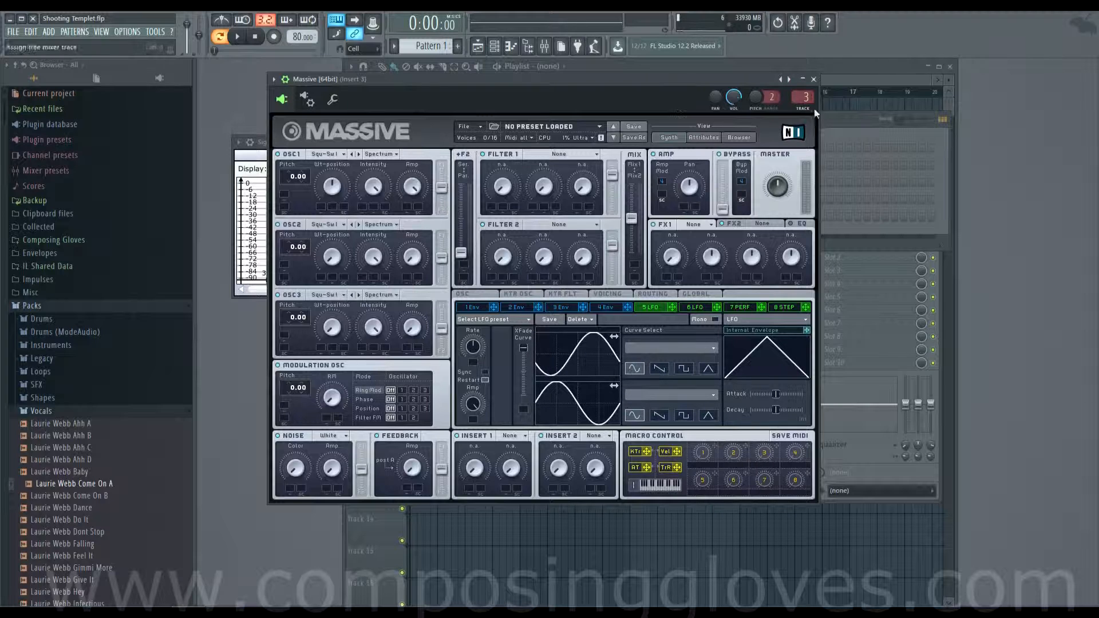
- Return from Massive to Harmless and display it alongside the SignalAnalyzer over the playlist
key(F6)
click(513, 218)
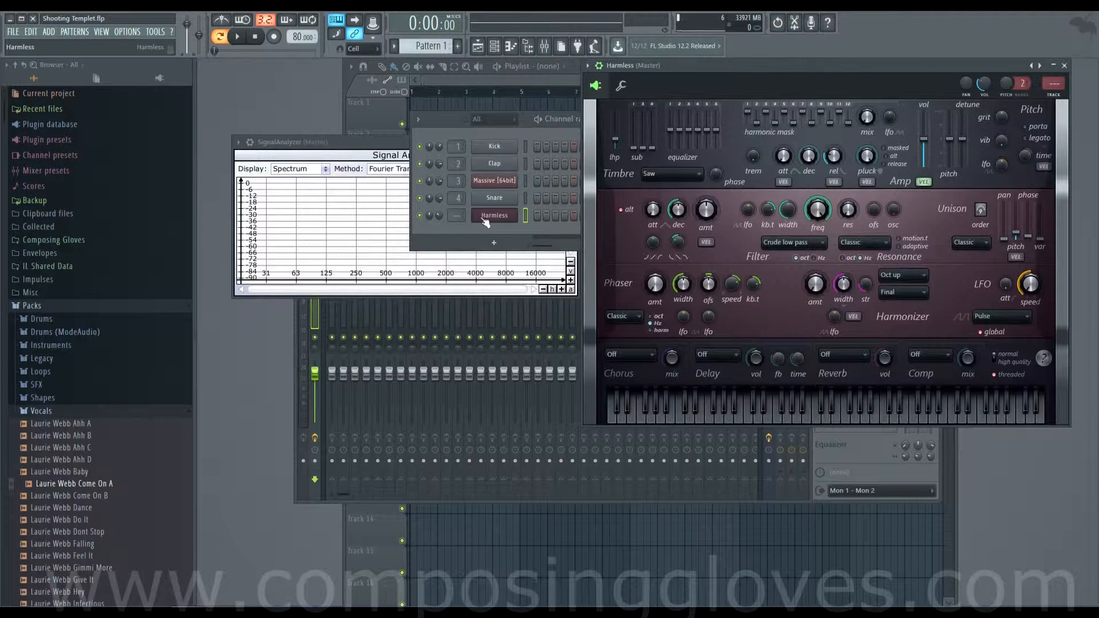
click(361, 134)
click(334, 142)
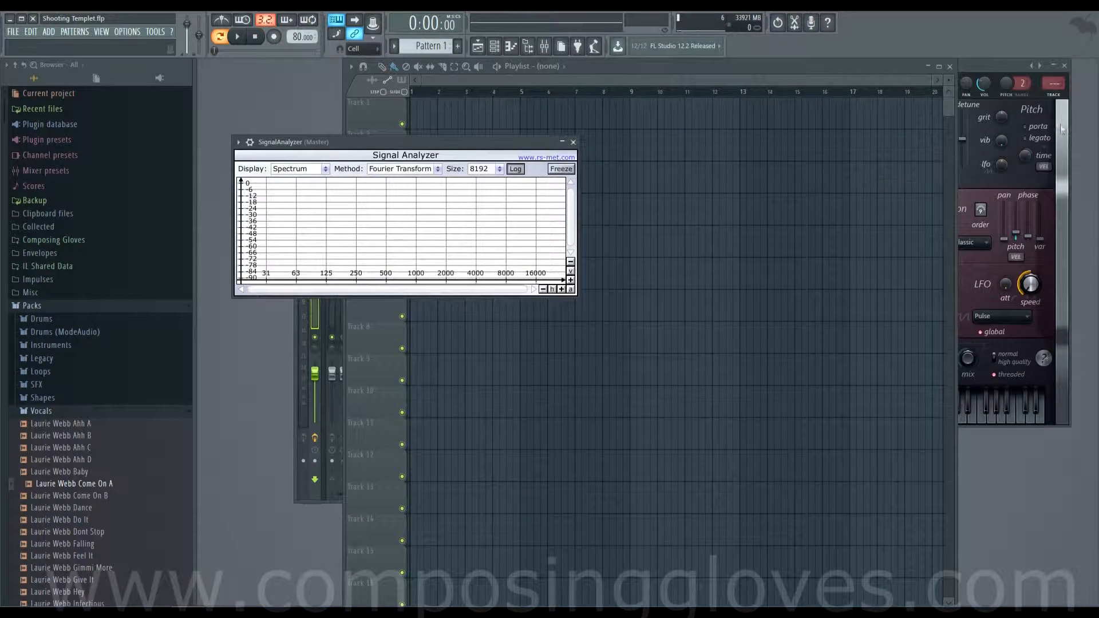
click(1059, 155)
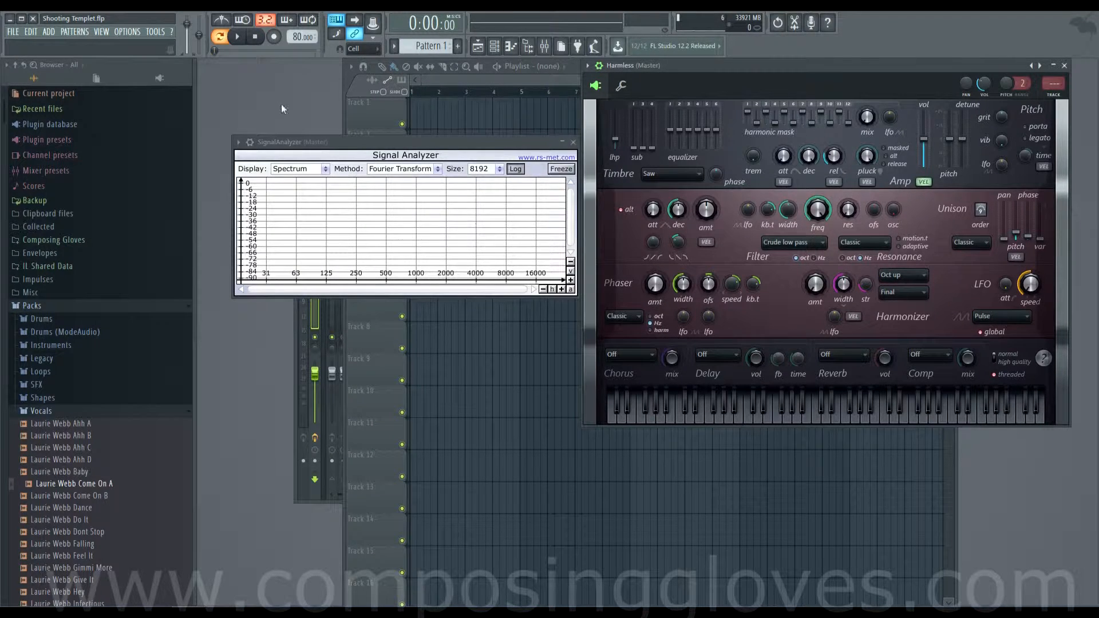
- Open Massive again, shift the phase of the upper curve in 5 LFO slightly, and return to Harmless
key(F6)
click(492, 182)
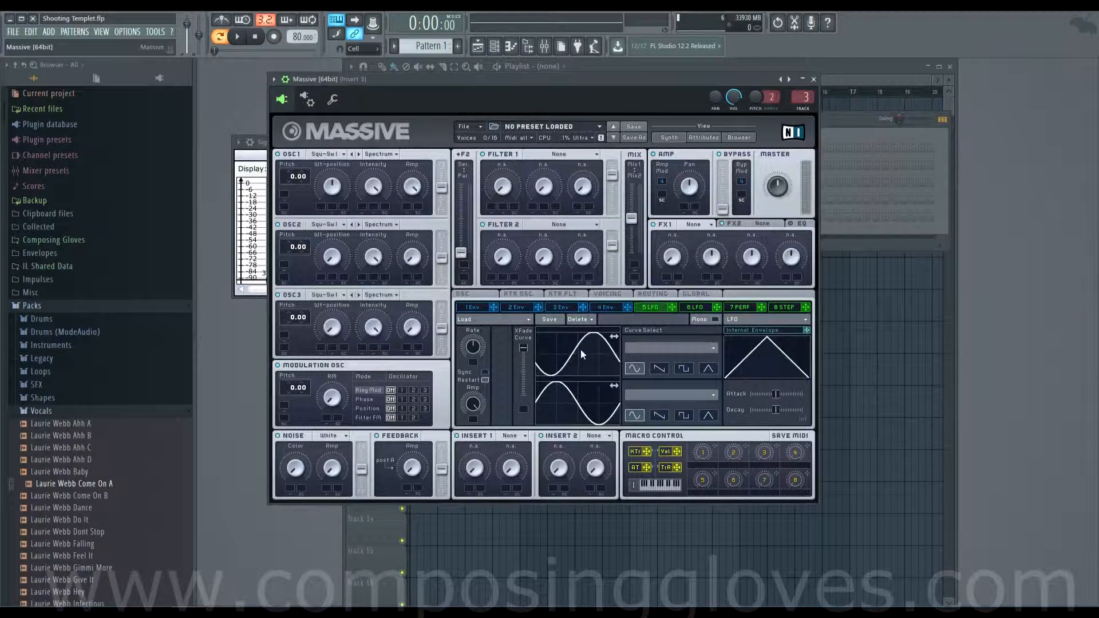
drag(580, 350, 573, 365)
key(F6)
click(507, 220)
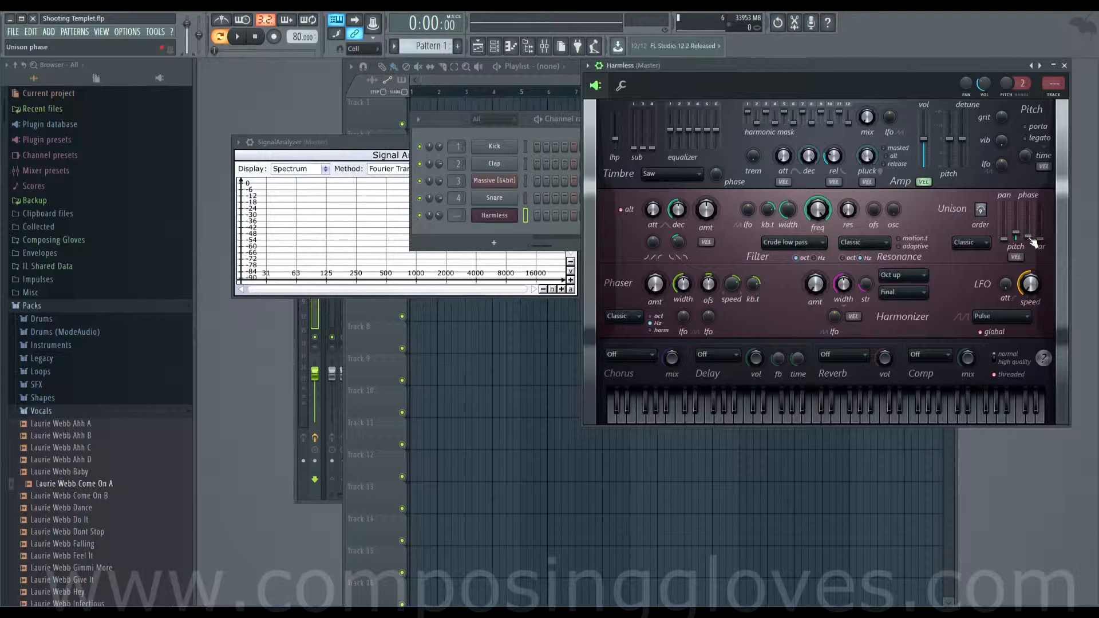
- Change the Signal Analyzer display to Signal and return focus to Harmless
click(372, 142)
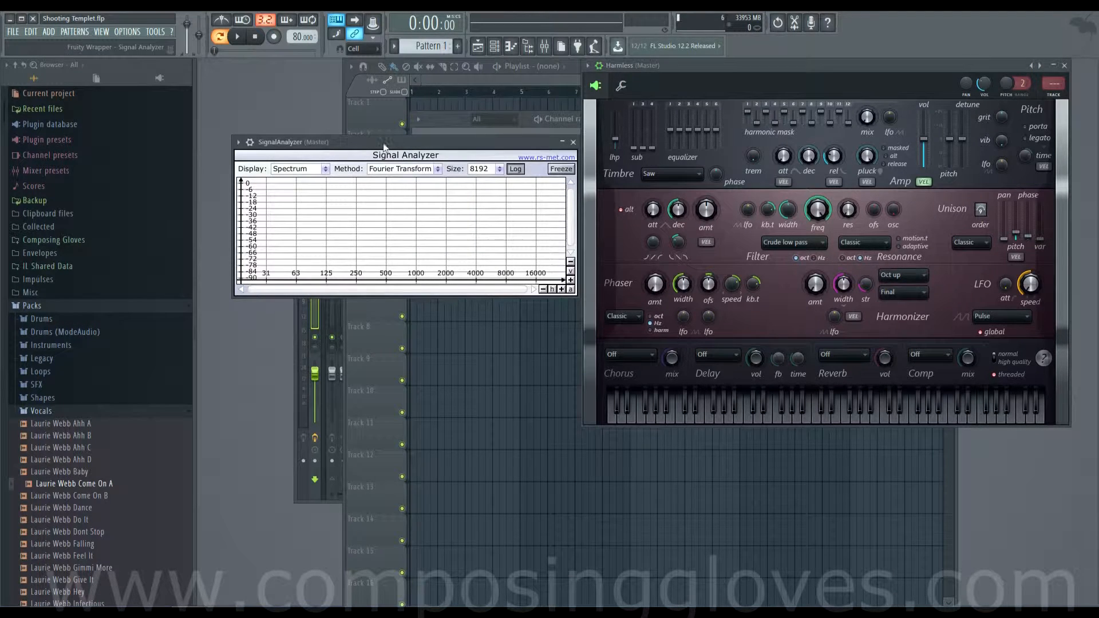
click(317, 170)
click(303, 181)
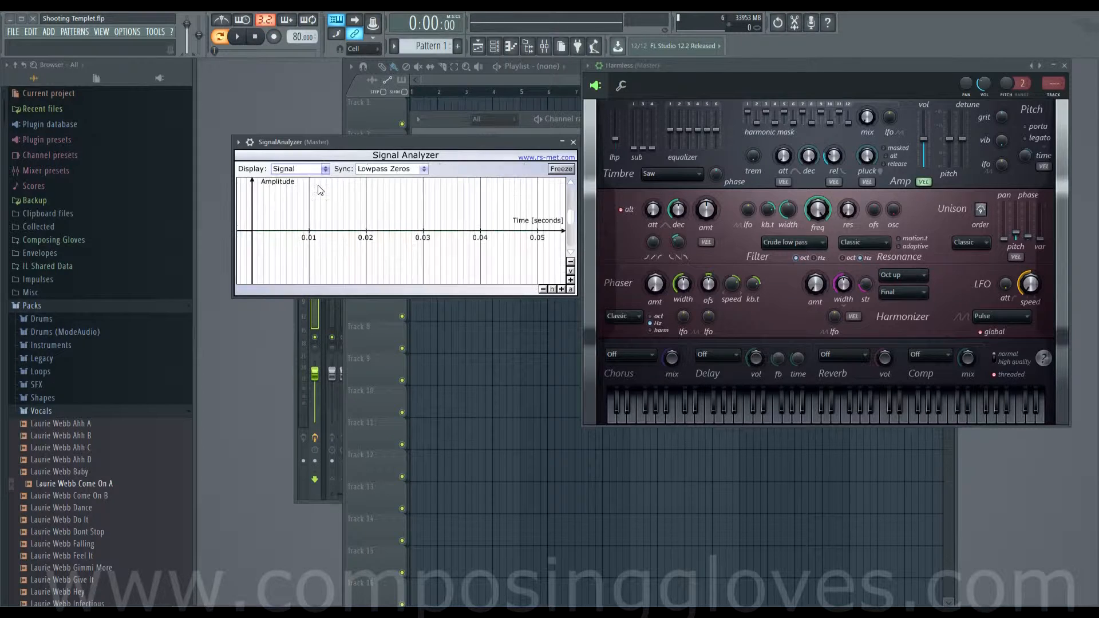
click(931, 67)
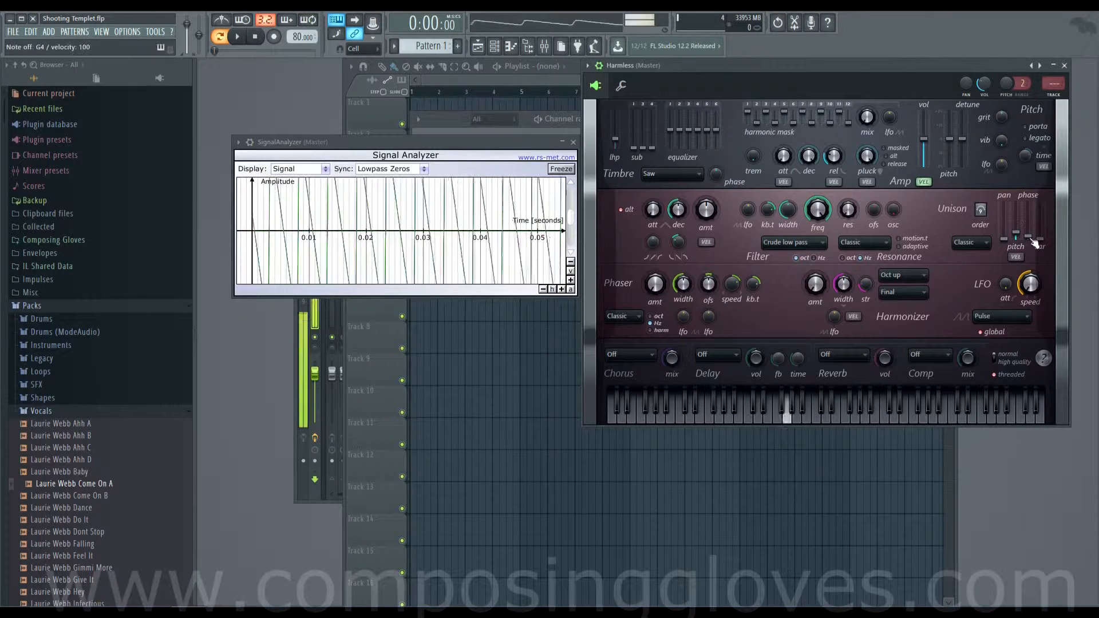
- Try the unison phase in Harmless at about 47% and play notes against the waveform display
mouse_move(1029, 236)
mouse_down()
mouse_move(1028, 202)
mouse_move(1029, 236)
mouse_up()
key(b)
key(n)
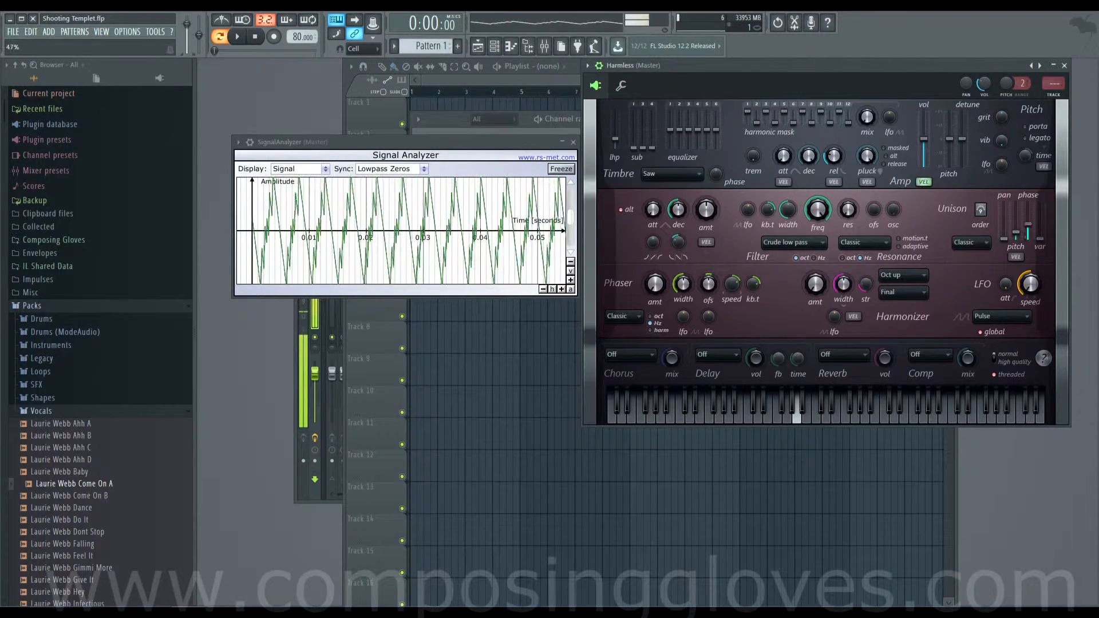
- Lower the unison phase to its minimum and play a series of notes to examine the waveform
mouse_move(1028, 236)
mouse_down()
mouse_move(1029, 208)
mouse_move(1016, 213)
mouse_move(1016, 203)
mouse_move(1028, 240)
mouse_up()
key(b)
key(v)
key(b)
key(m)
key(b)
key(n)
key(b)
key(b)
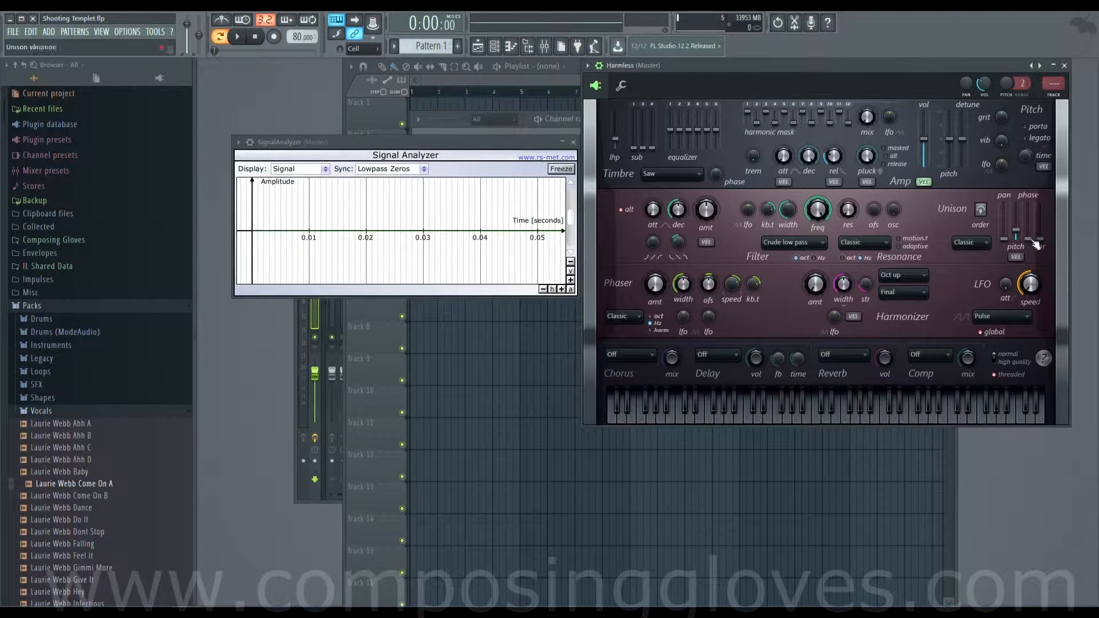
key(b)
key(v)
- Try the unison phase at about 50% and play G4 to compare the waveform
drag(1029, 241, 1029, 208)
click(1030, 212)
key(b)
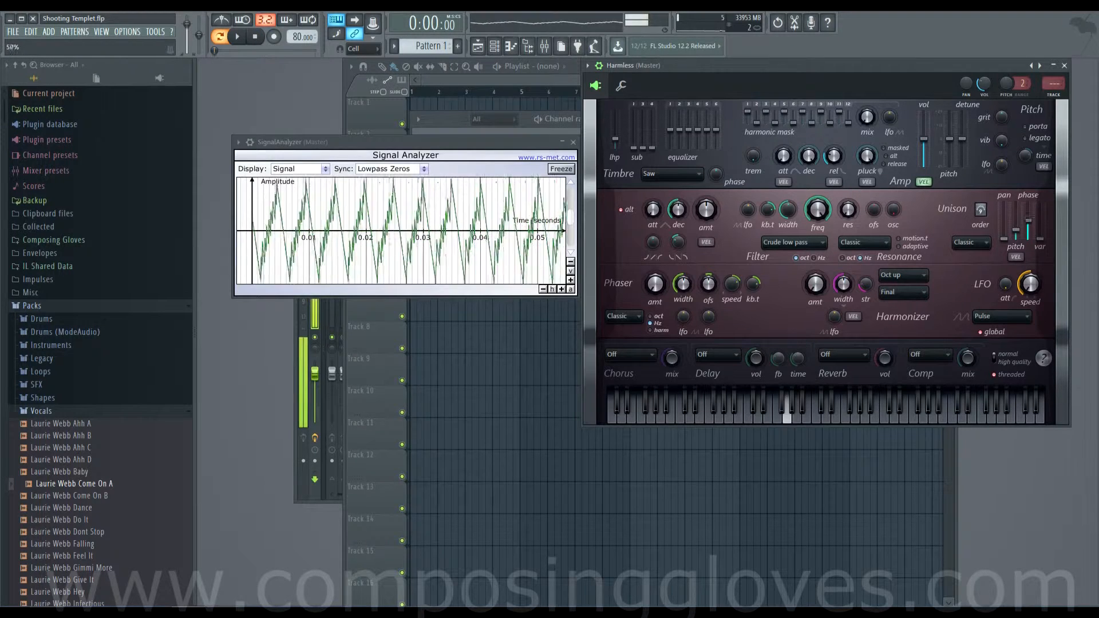
- Reset the unison phase to its minimum, raise the unison pan to a low setting and play several notes
drag(1029, 208, 1003, 227)
key(b)
key(b)
key(b)
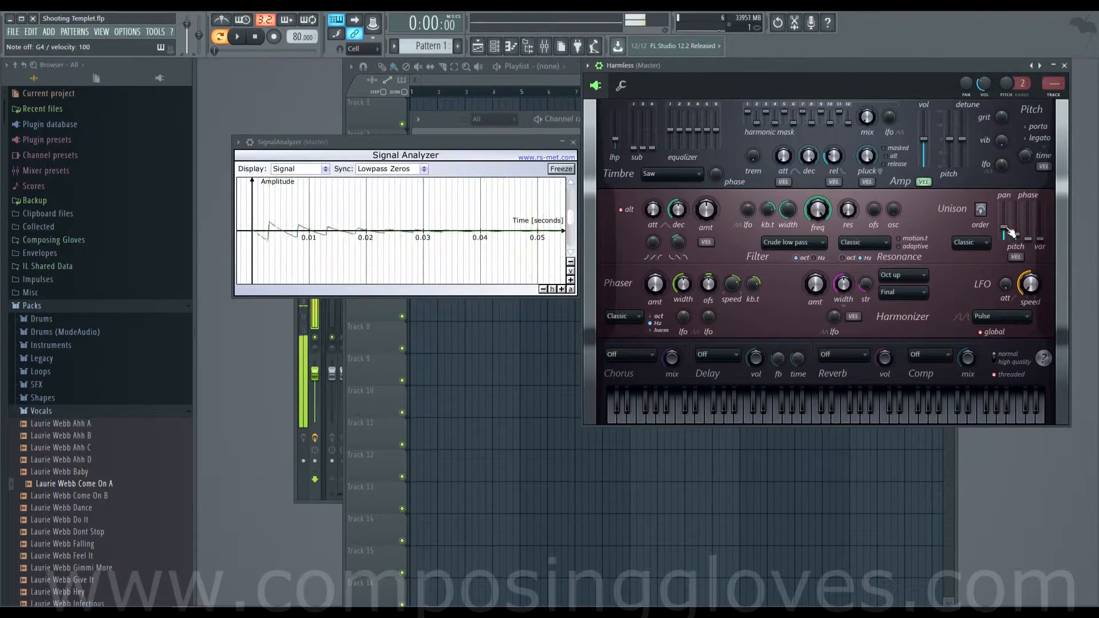
key(c)
key(b)
key(q)
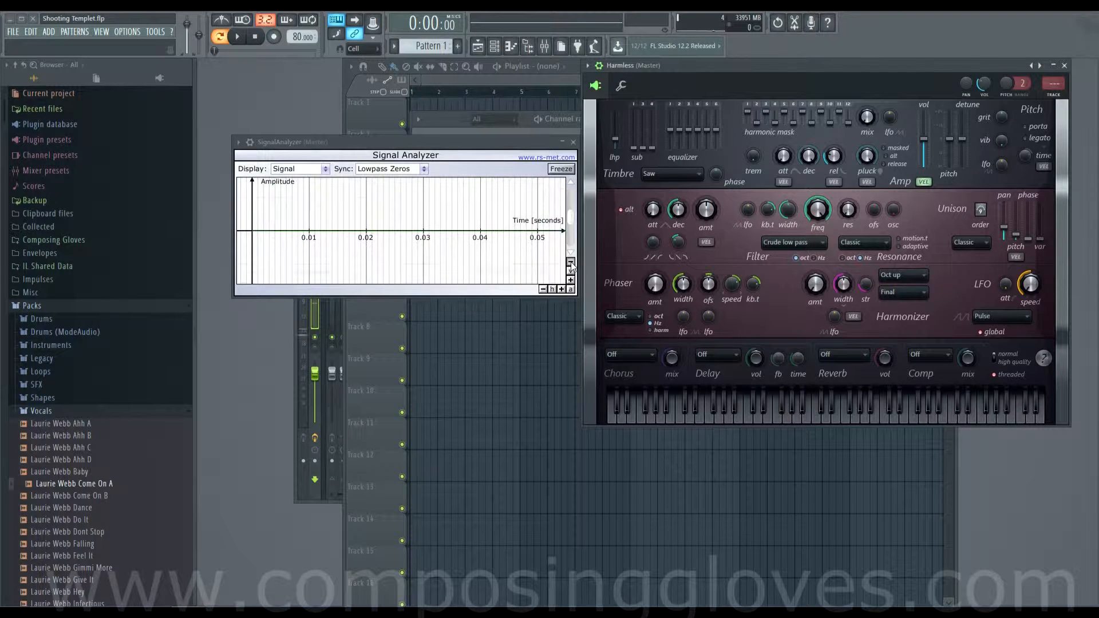
- Raise the Phaser amount to near maximum and change the Signal Analyzer display to Spectrum
click(480, 147)
key(v)
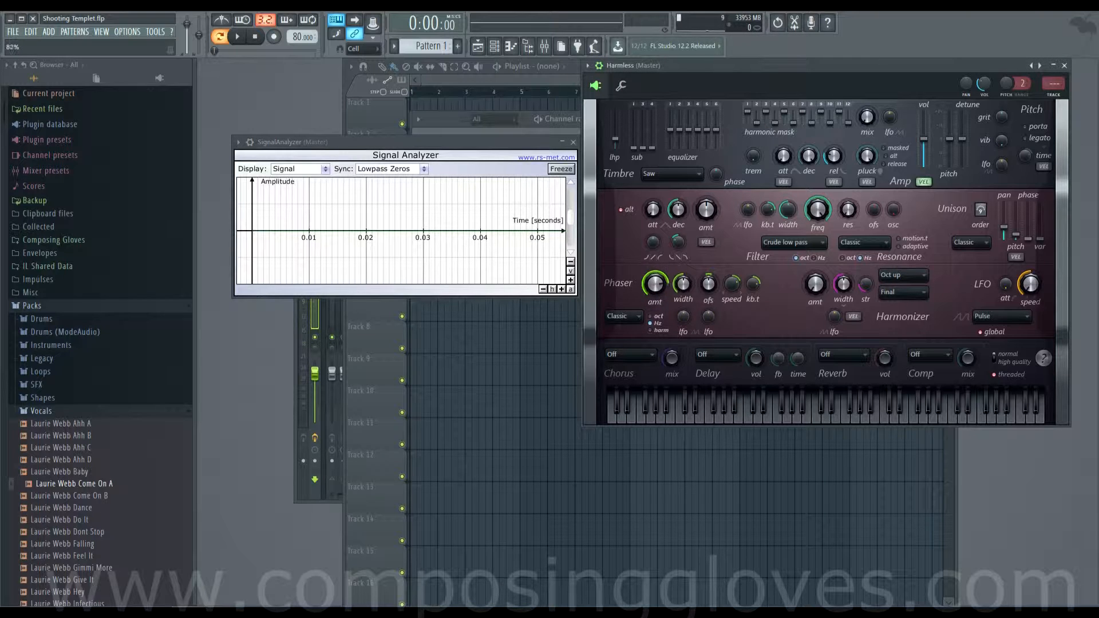
click(305, 170)
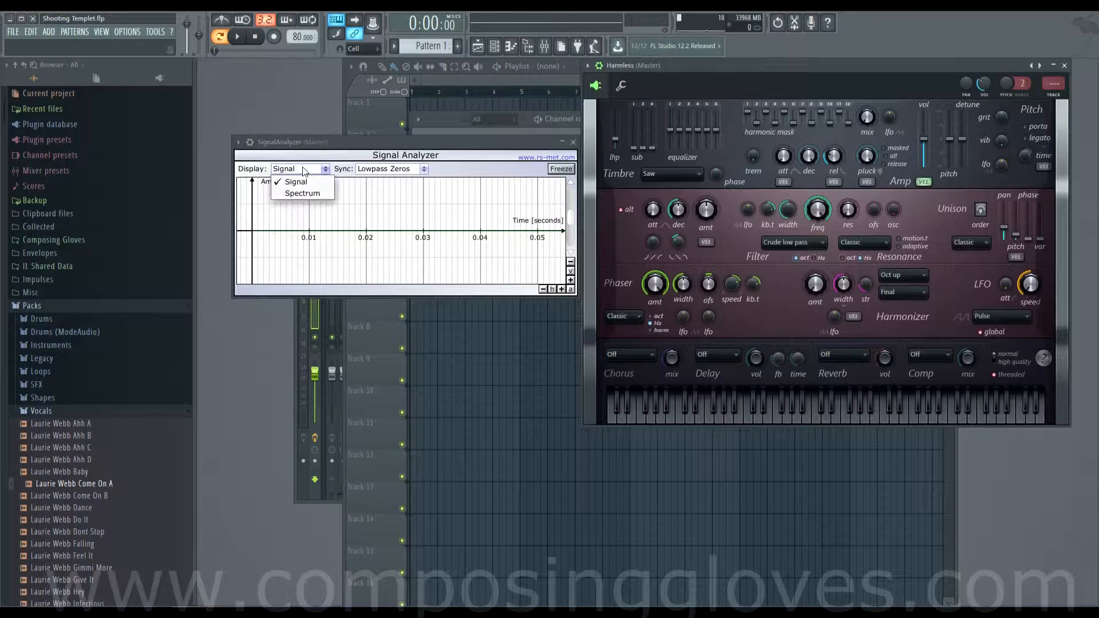
click(302, 193)
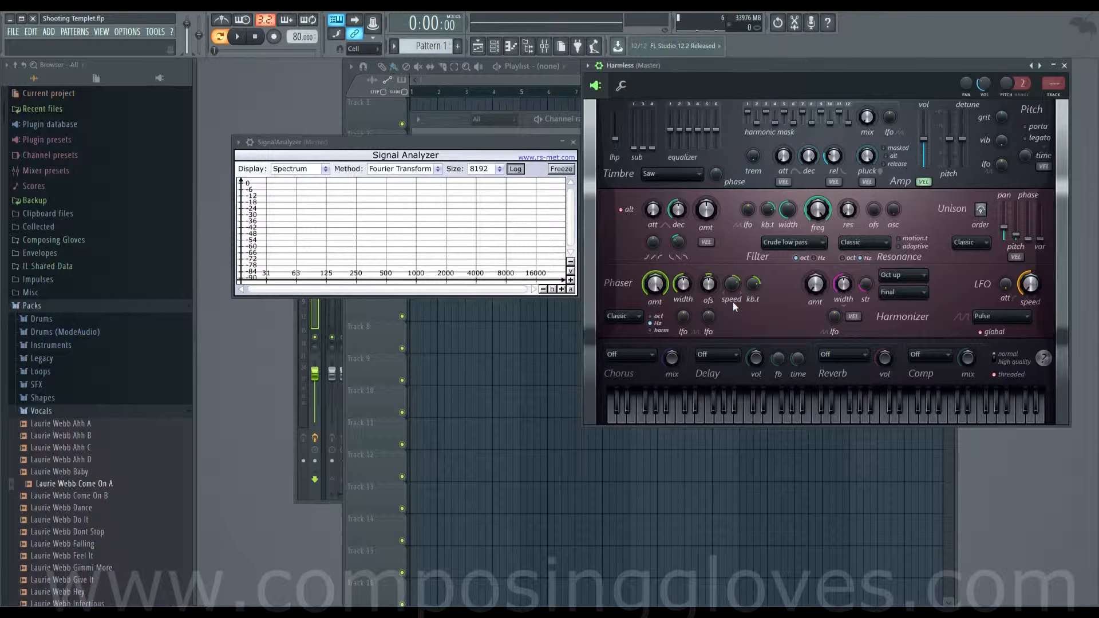
- Play F4 repeatedly and examine the phaser's effect on the spectrum
key(v)
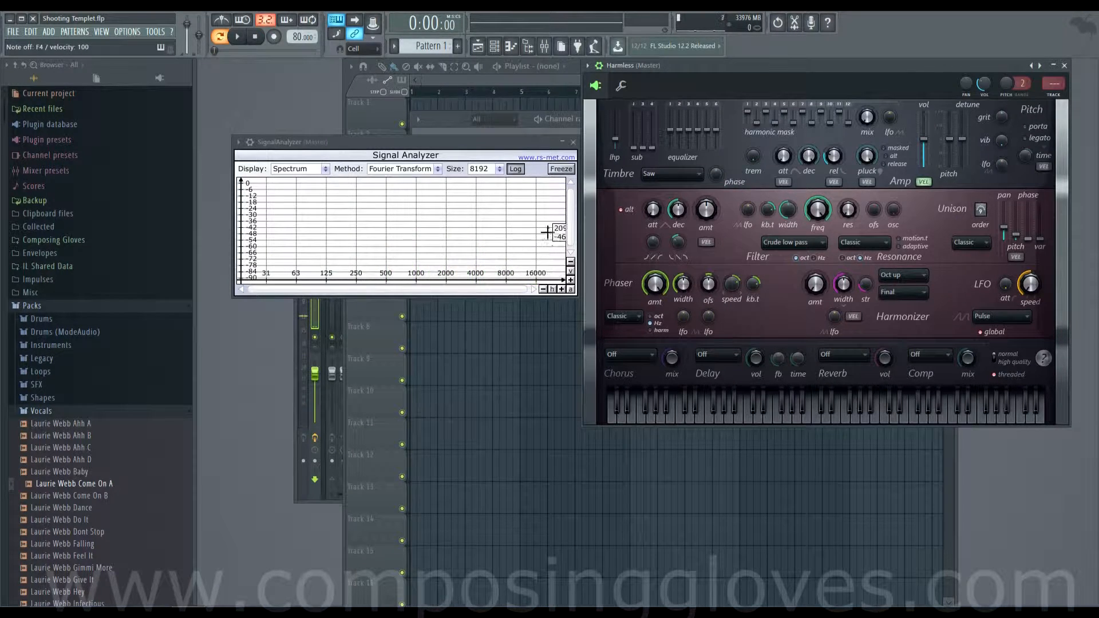
key(v)
key(v)
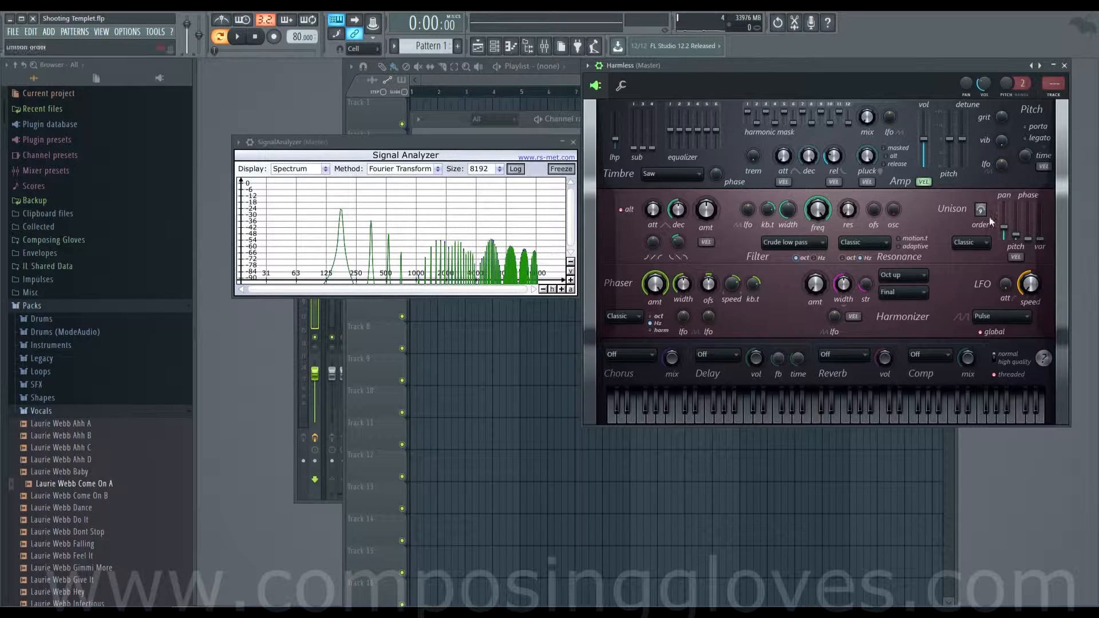
- Raise the unison pan to near maximum, lower the unison phase variation to its minimum and play F4
drag(1003, 229, 1003, 204)
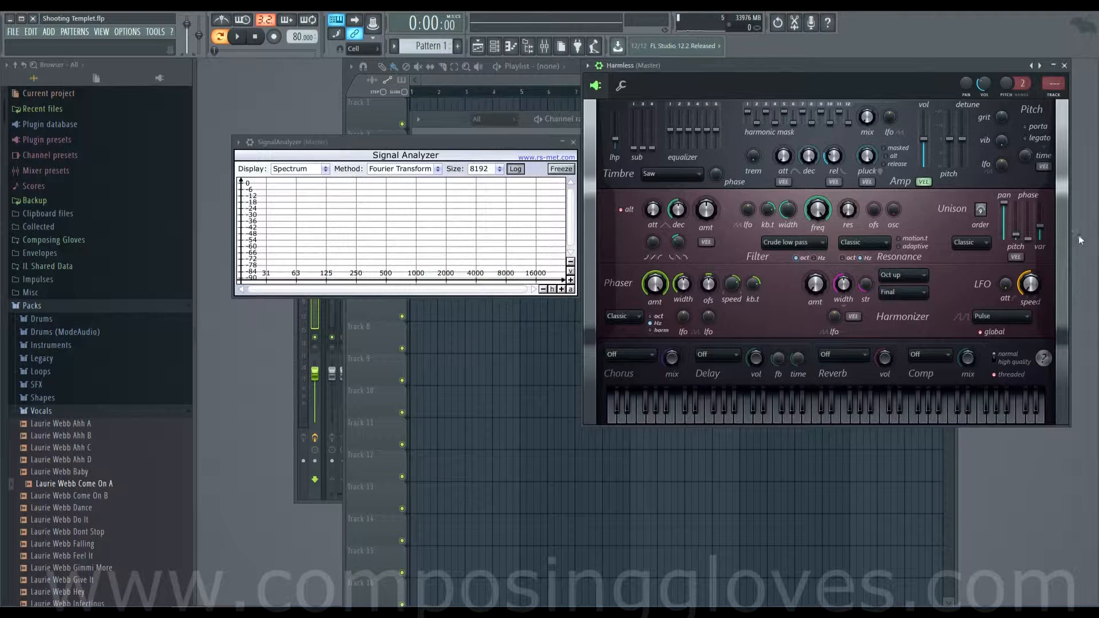
drag(1039, 225, 1039, 235)
key(v)
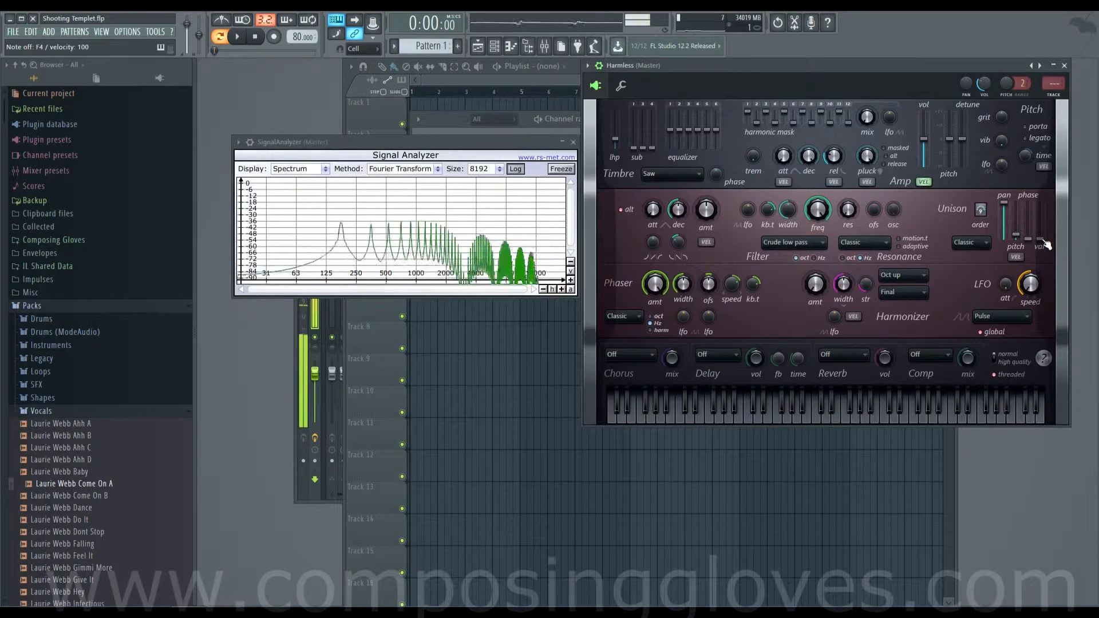
key(v)
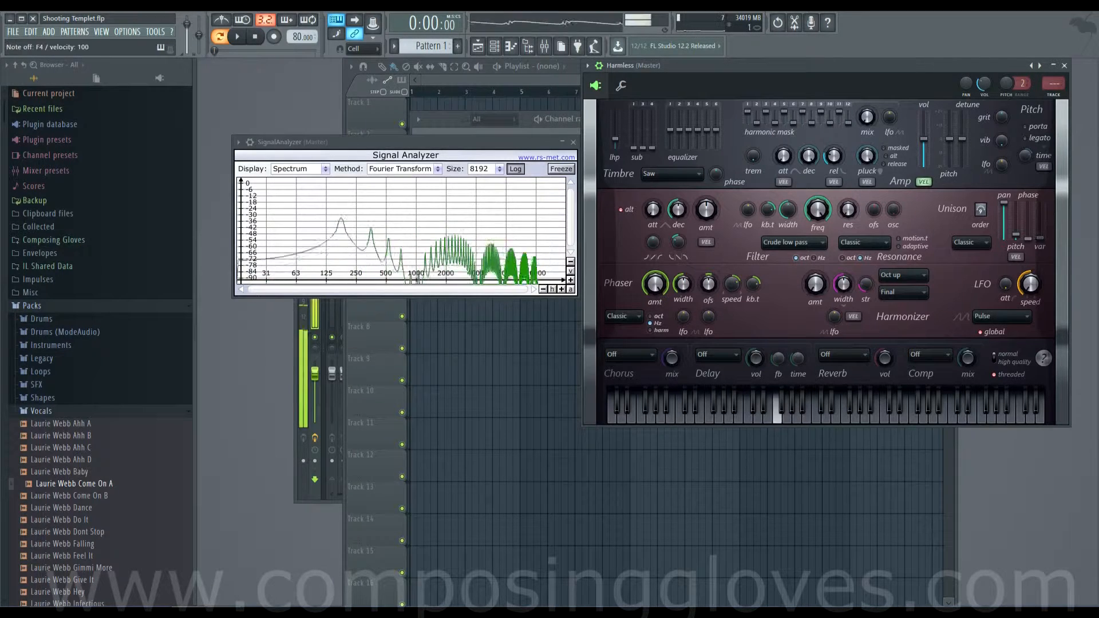
- Try the unison phase variation near maximum and then at a medium level, playing F4 at each setting
drag(1040, 239, 1041, 203)
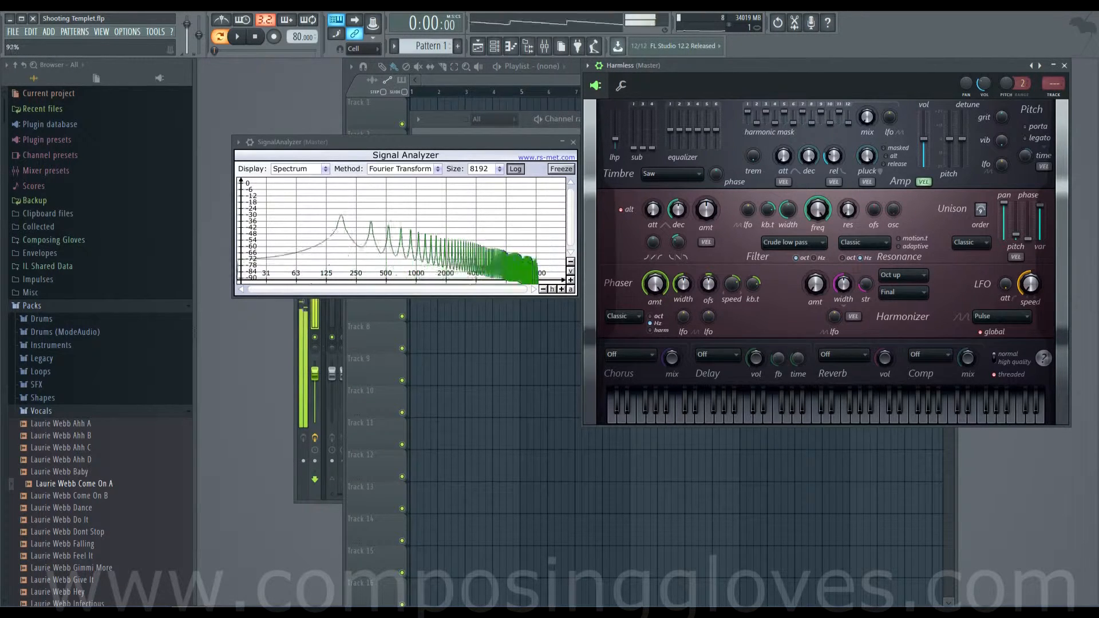
key(v)
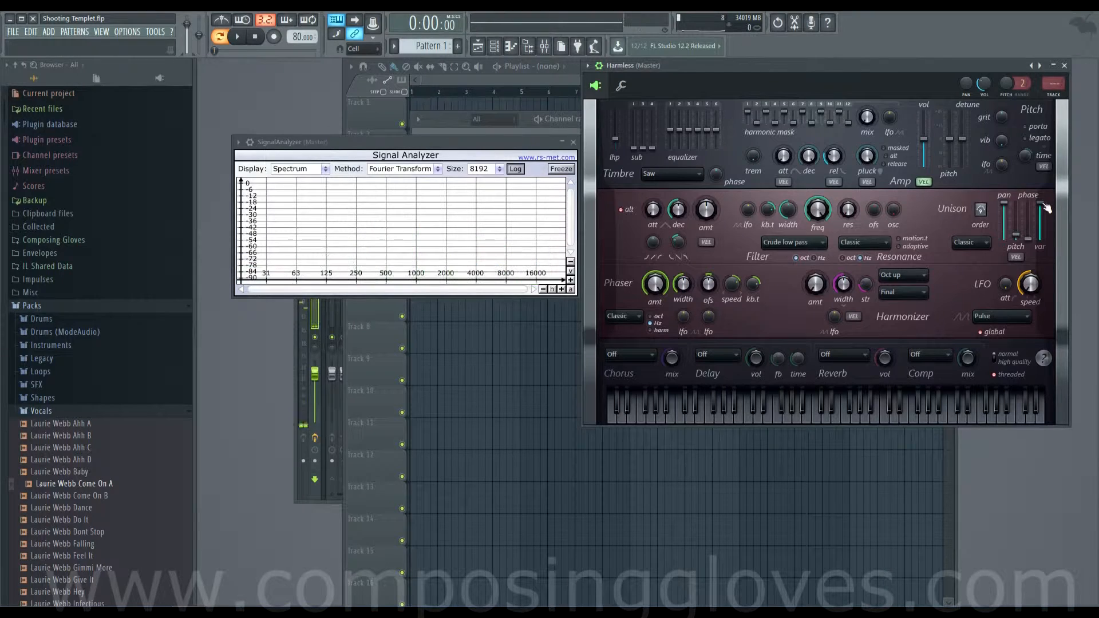
key(v)
drag(1041, 203, 1040, 223)
key(v)
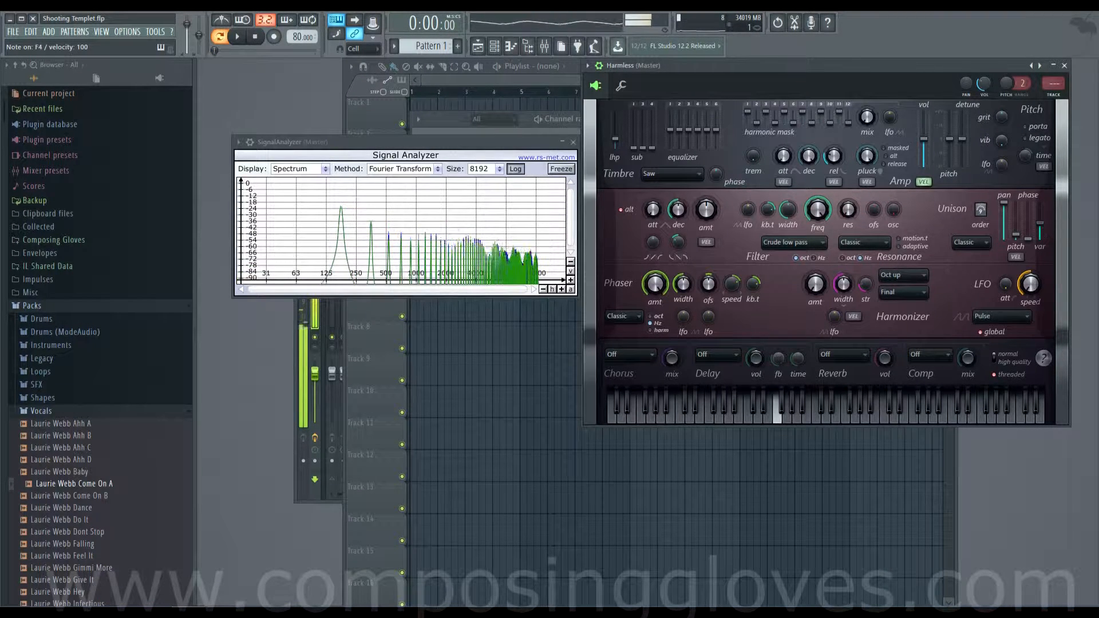
- Return the unison phase variation to its minimum and play F4 while examining the spectrum
drag(1040, 223, 1041, 236)
key(v)
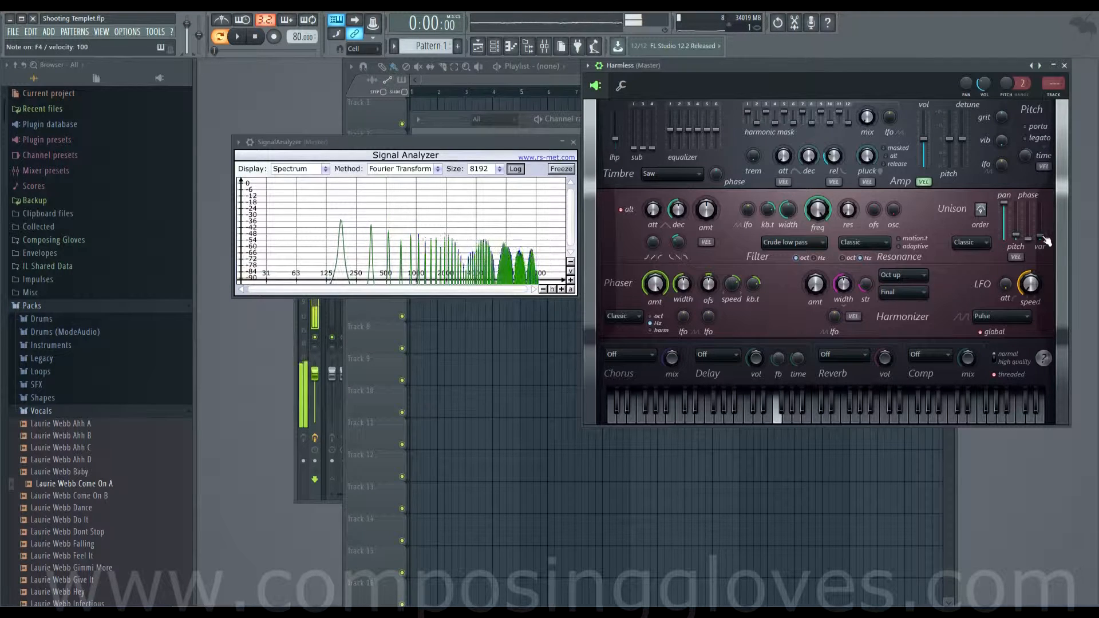
key(v)
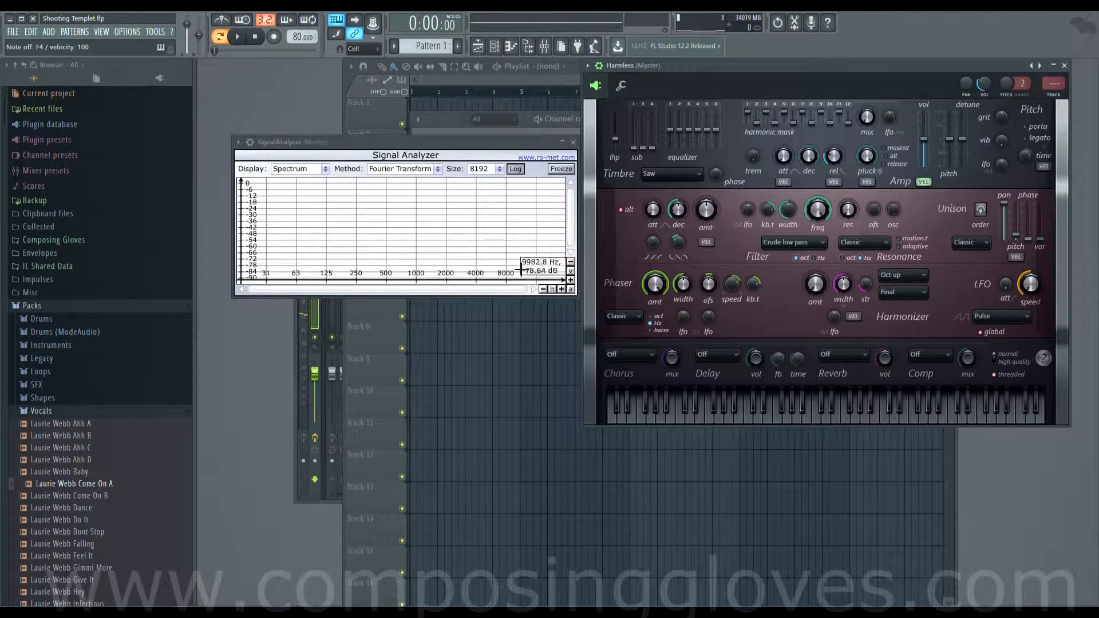
key(v)
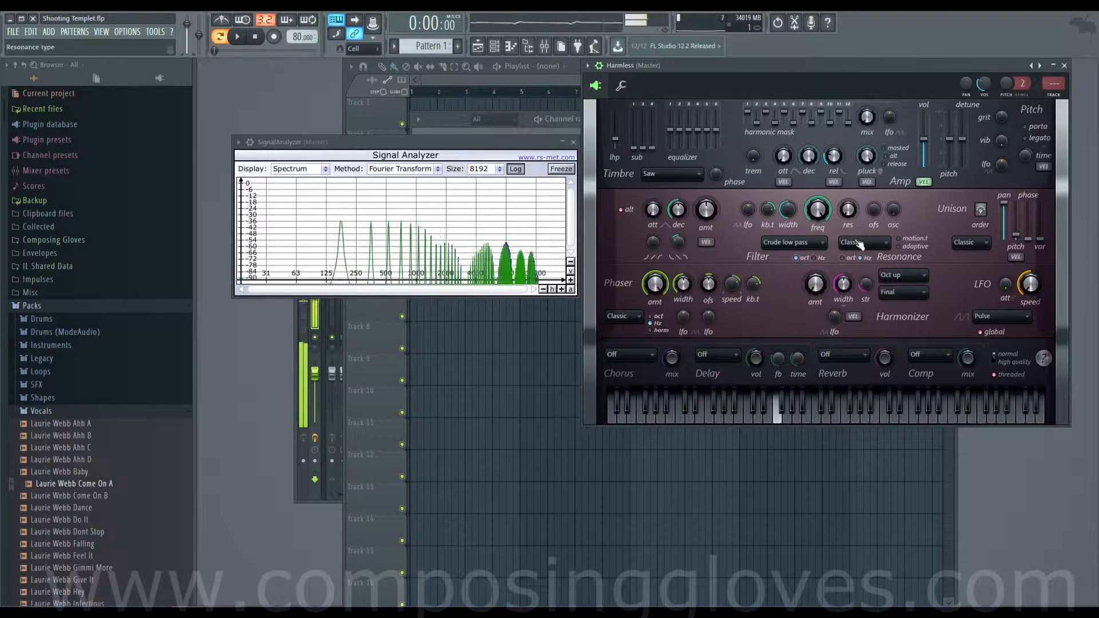
- Try the sound with the unison order off, playing F4
mouse_move(1049, 245)
mouse_down()
mouse_move(1044, 205)
mouse_move(1045, 244)
mouse_up()
key(v)
key(v)
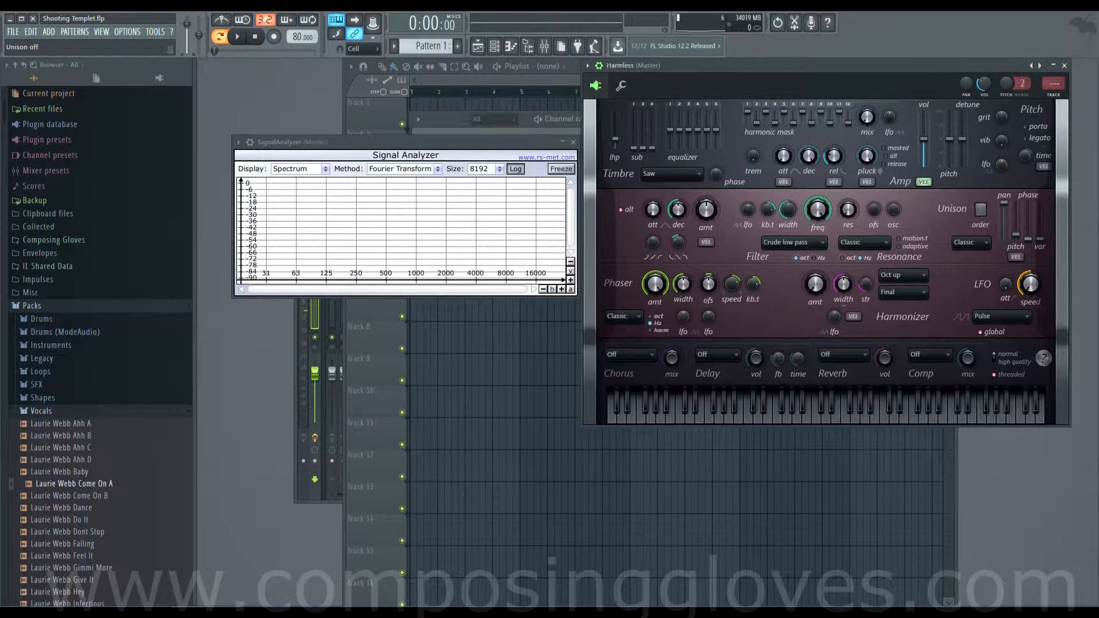
- Set the unison order to 2, raise the unison phase variation to a moderate level and play F4
drag(1043, 244, 1042, 232)
key(v)
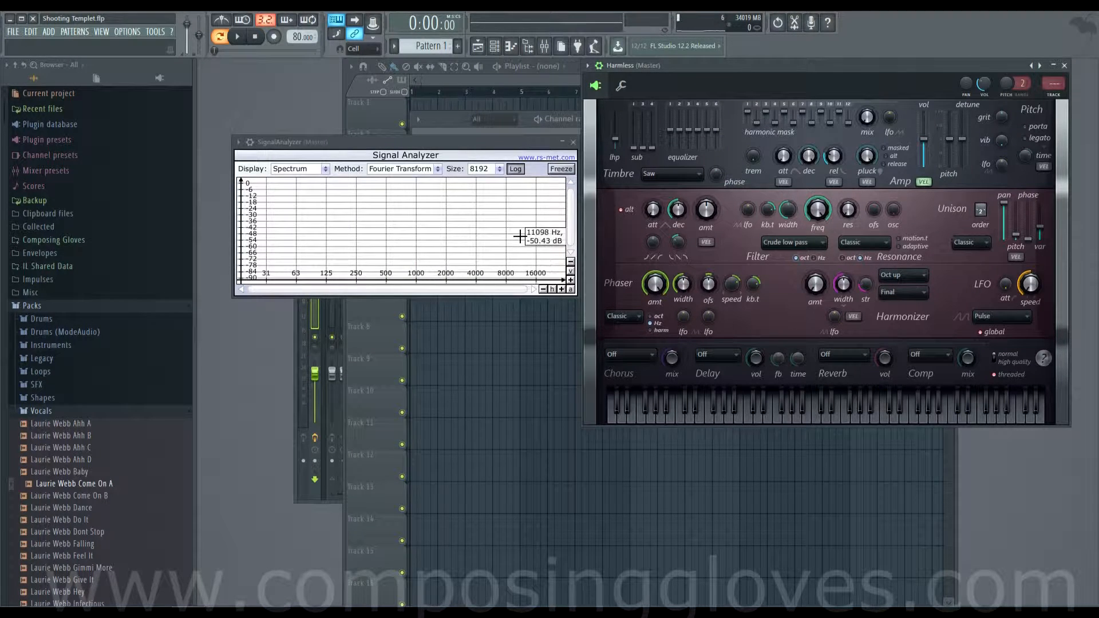
key(v)
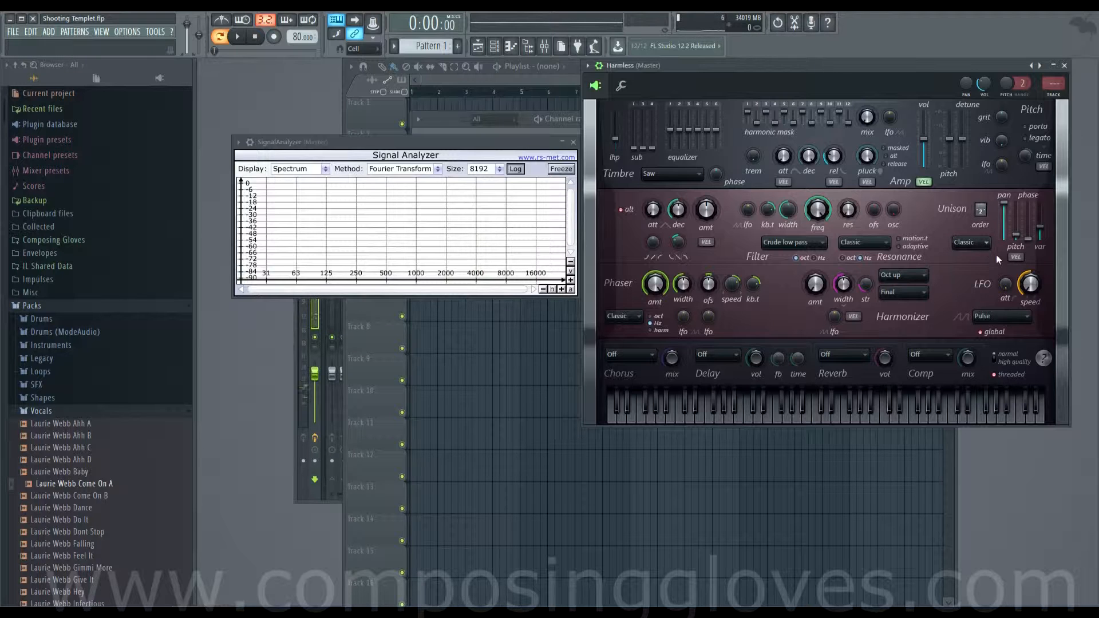
- Try the velocity switch for the unison pitch, turn it back off, play a high note and inspect the unison type
click(1016, 257)
click(1018, 258)
click(934, 418)
click(972, 243)
- Raise the unison pitch to near maximum, lower the unison pan slightly and play high notes
drag(1016, 234, 1015, 202)
click(948, 422)
click(976, 423)
drag(1011, 201, 1011, 207)
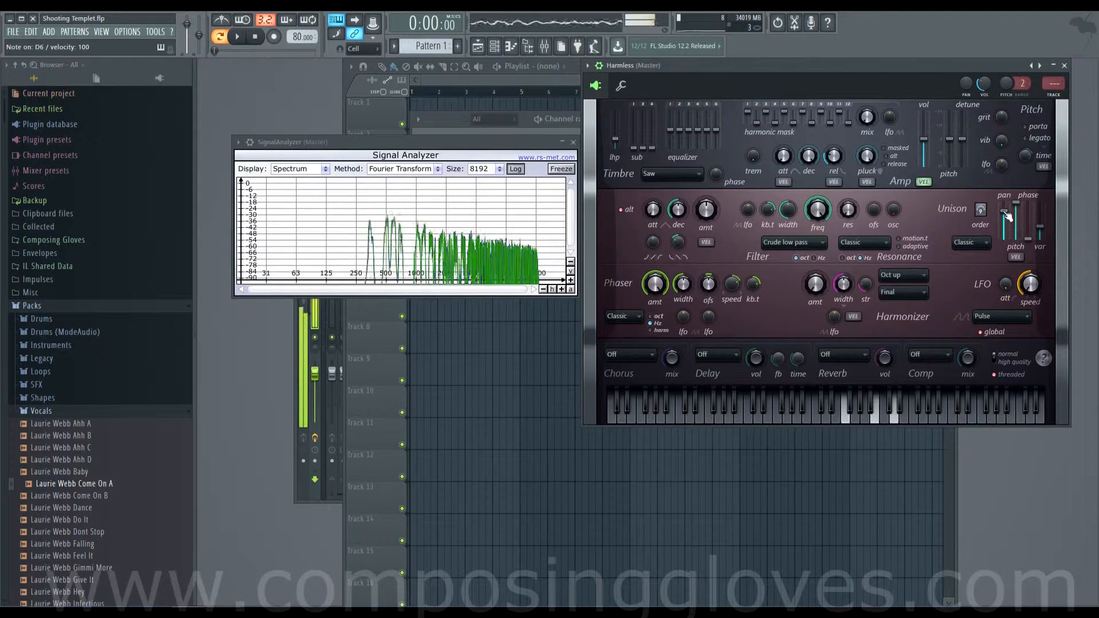
- Lower the unison phase variation and Phaser amount to minimum, and raise the unison phase to about the middle
drag(1041, 230, 1042, 243)
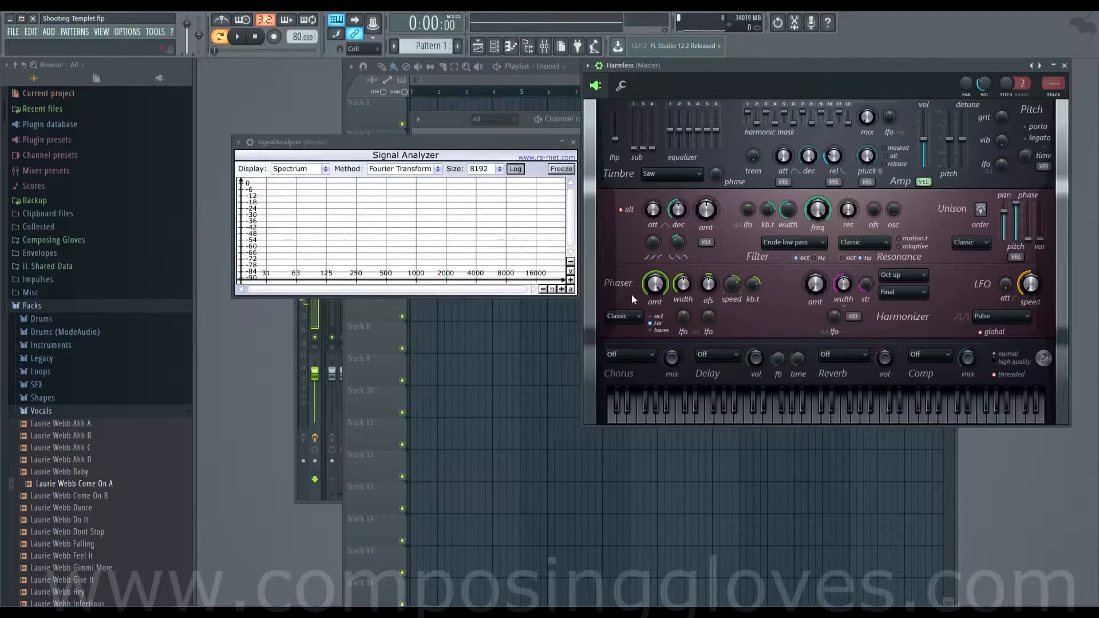
drag(655, 284, 655, 349)
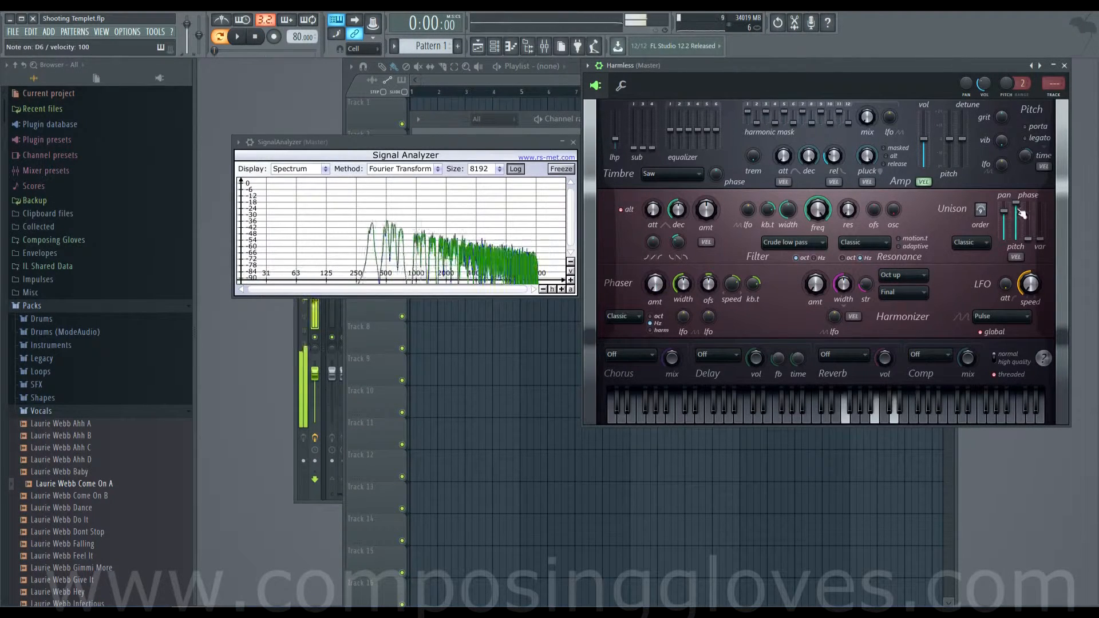
mouse_move(1016, 204)
mouse_down()
mouse_move(1016, 232)
mouse_move(1015, 205)
mouse_move(1003, 234)
mouse_move(1003, 220)
mouse_move(1029, 226)
mouse_move(1028, 218)
mouse_up()
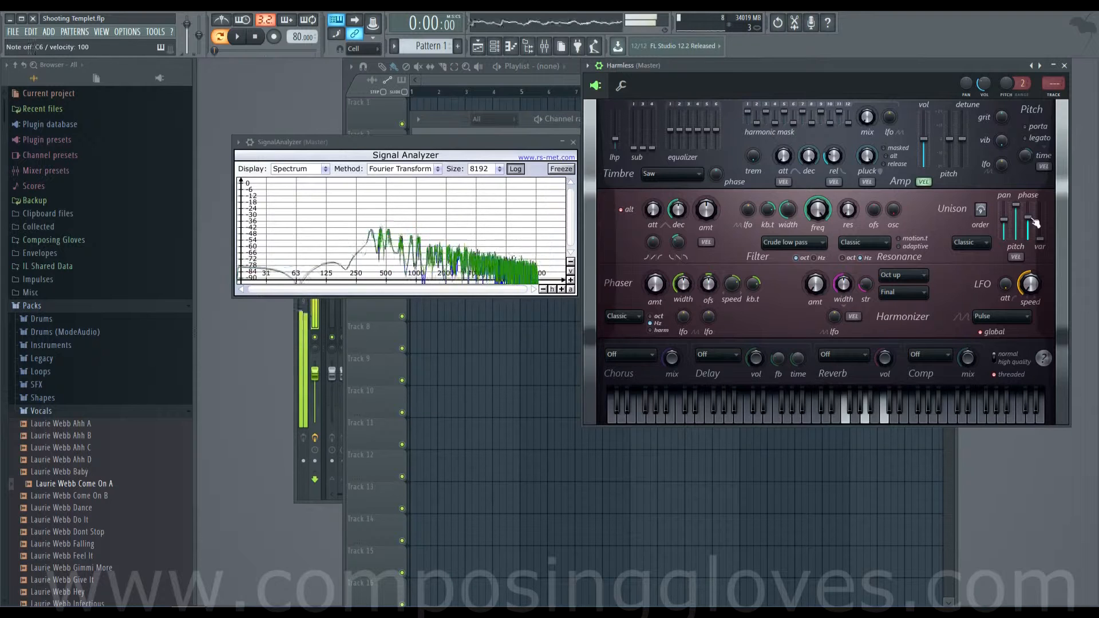
- Open the piano roll for the Harmless channel at the octave around C6
key(F6)
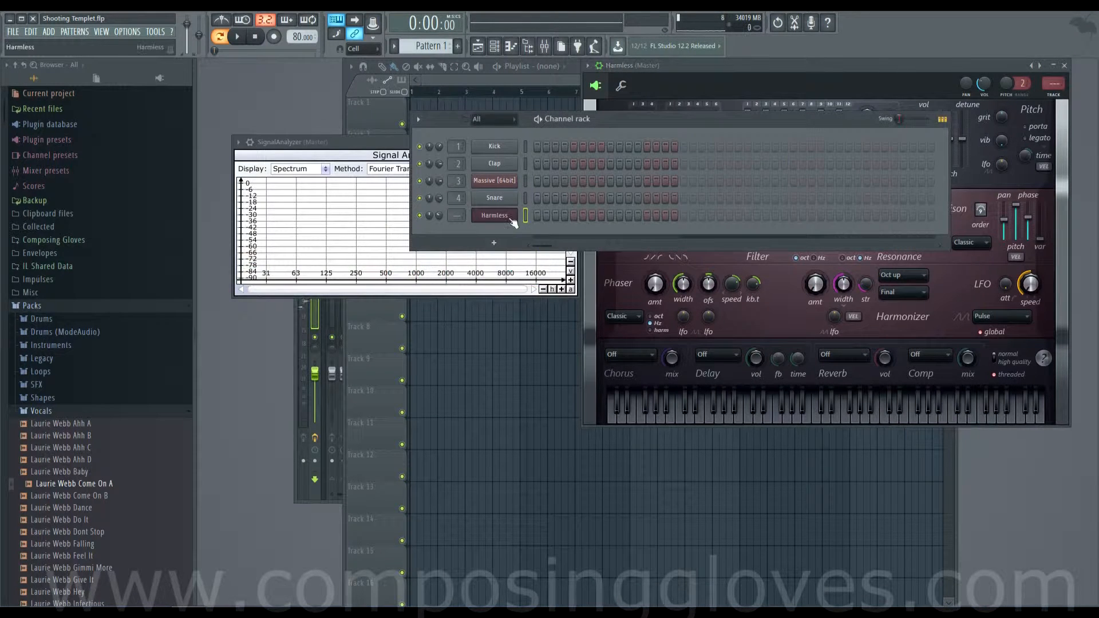
right_click(514, 222)
click(569, 218)
scroll(464, 280, up, 3)
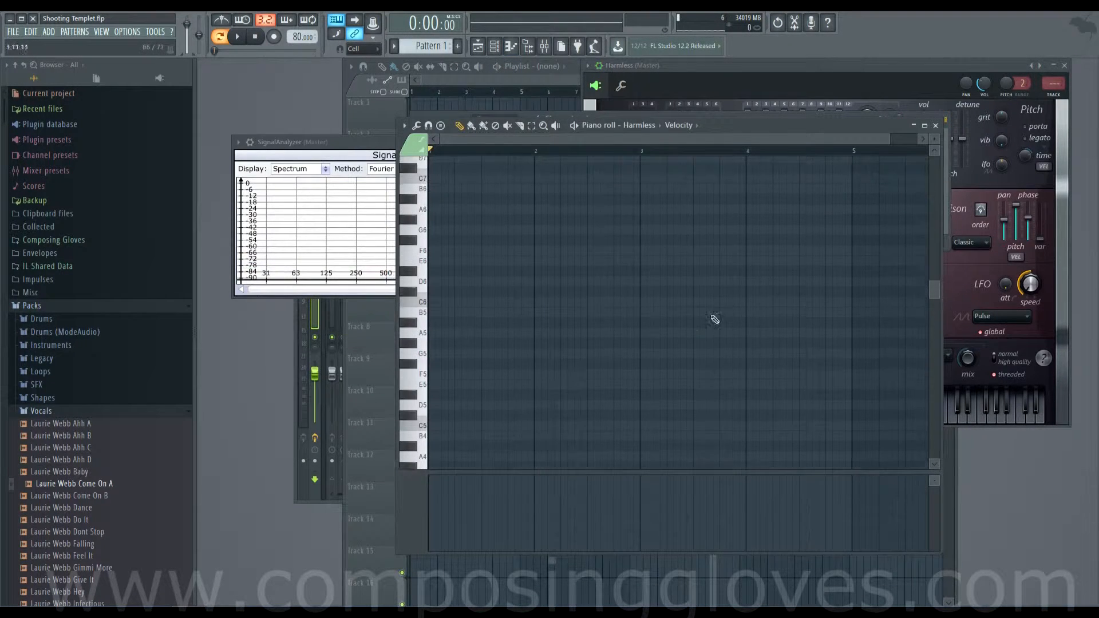
- Draw a chord of C6, G6 and C7 notes at the start of bar 1
click(435, 310)
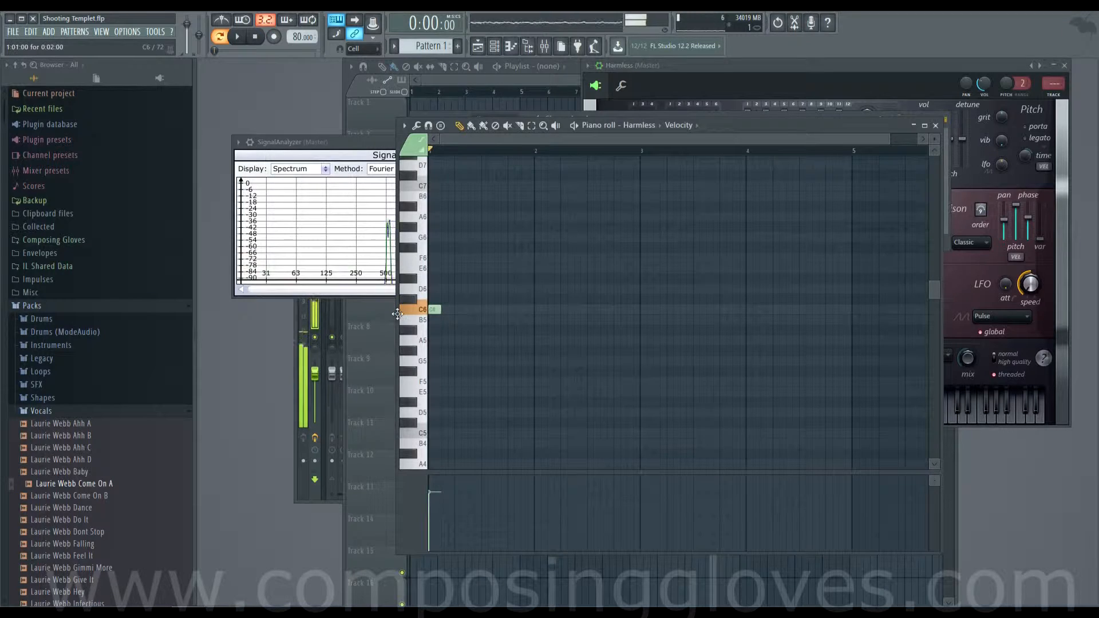
click(430, 259)
drag(430, 259, 428, 231)
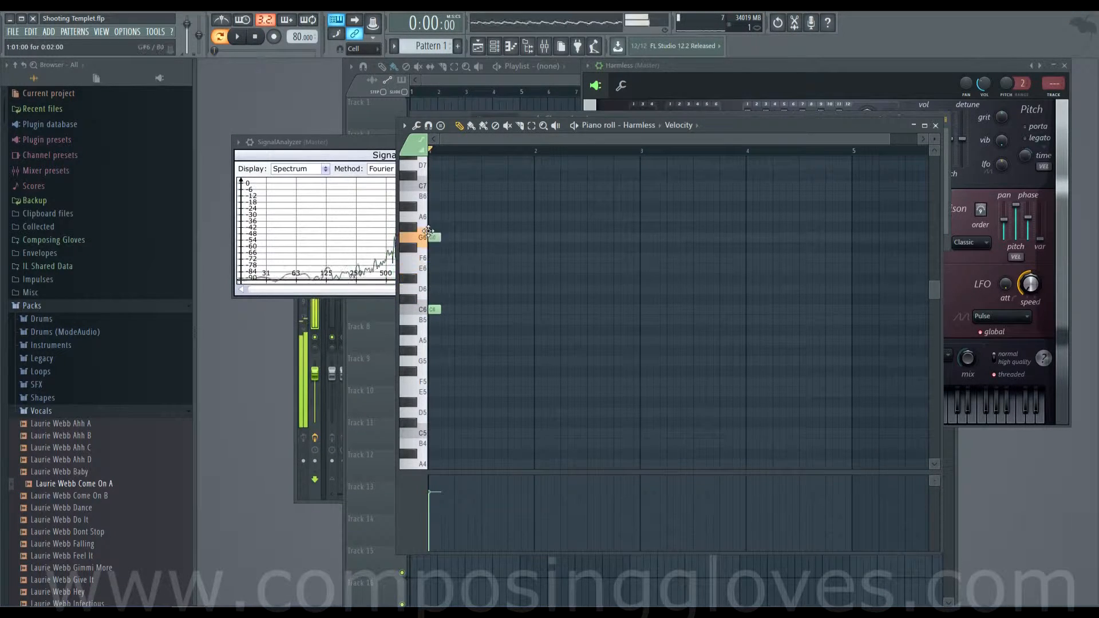
click(433, 185)
- Duplicate the chord four more times across bar 1 as a rhythmic pattern, and play it back briefly
key(ctrl+a)
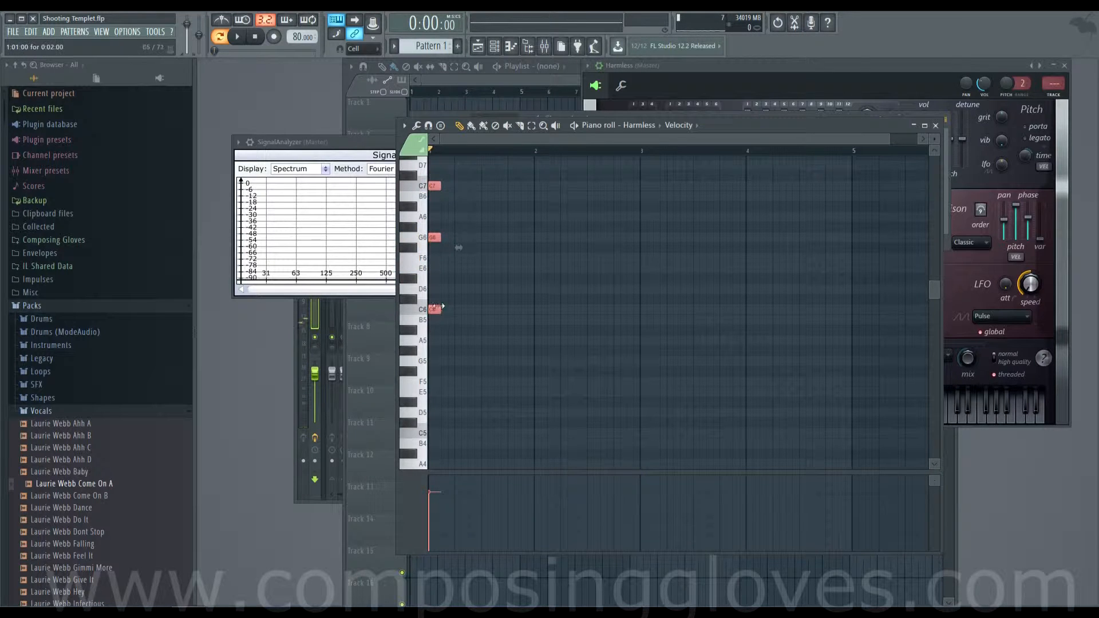
drag(435, 310, 562, 311)
scroll(459, 311, up, 2)
key(space)
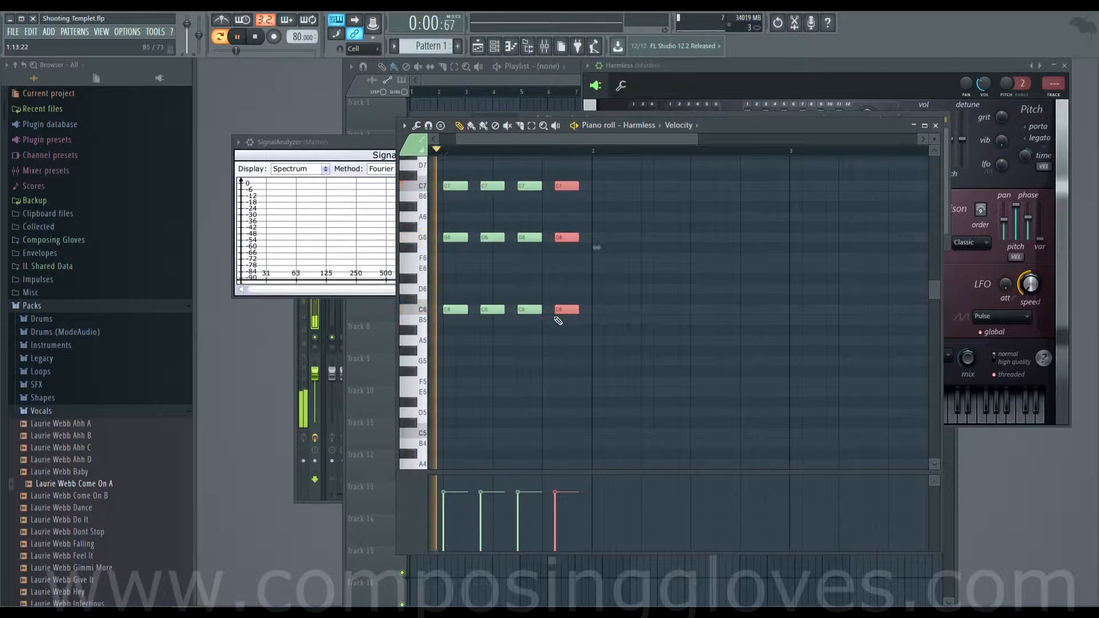
scroll(529, 333, down, 2)
key(space)
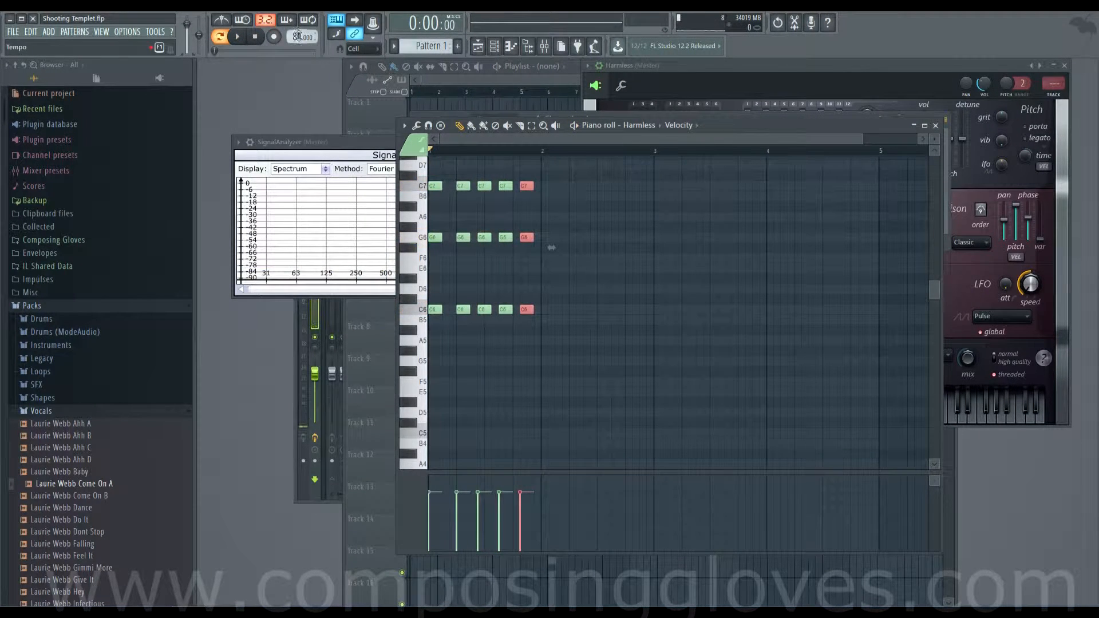
- Raise the project tempo to 128 BPM, checking the rhythm with a short playback
drag(296, 35, 296, 12)
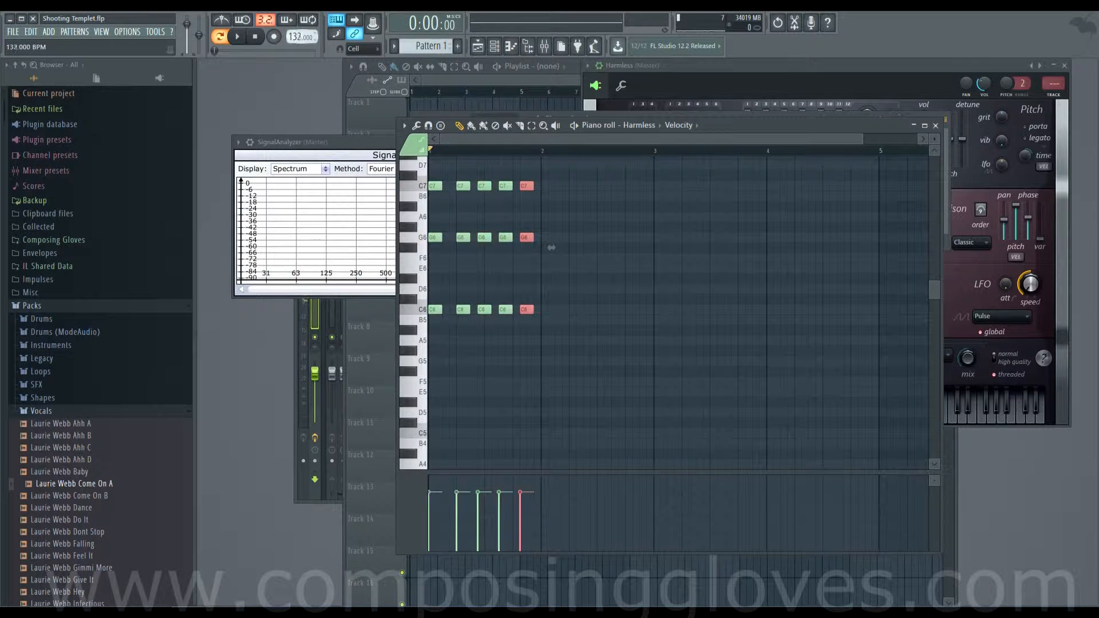
key(space)
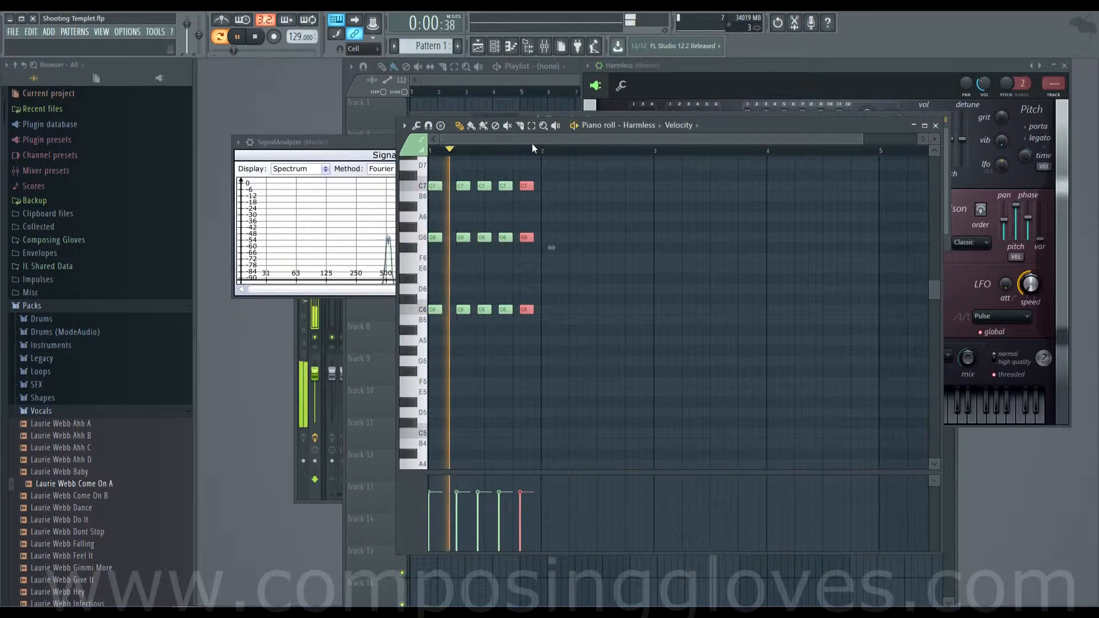
key(space)
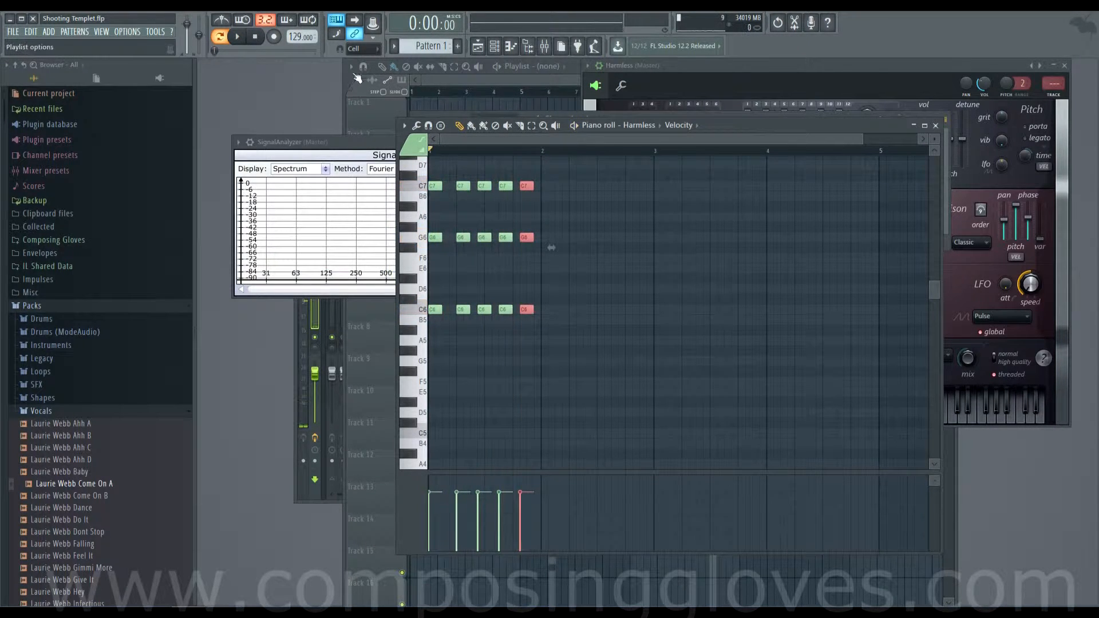
drag(298, 36, 297, 33)
- Copy the bar 1 chords into bar 2, lower their middle G6 notes to F6, and play the progression
drag(439, 172, 535, 362)
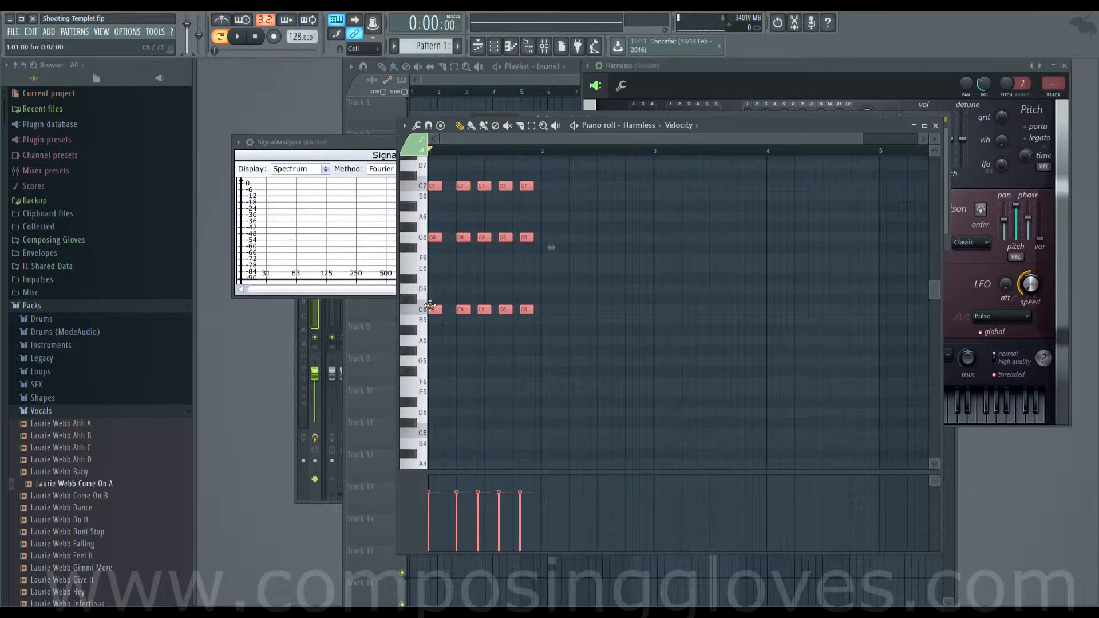
mouse_move(434, 312)
mouse_down()
mouse_move(582, 312)
mouse_move(548, 308)
mouse_up()
mouse_move(542, 209)
mouse_down()
mouse_move(638, 247)
mouse_move(634, 258)
mouse_up()
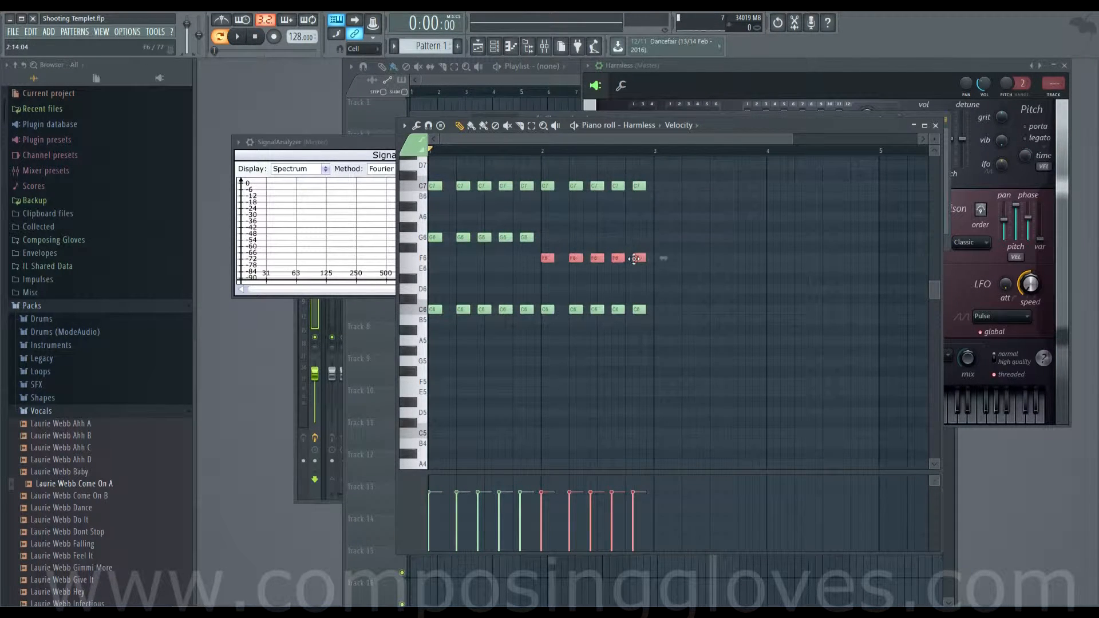
drag(544, 173, 637, 176)
drag(637, 192, 638, 190)
drag(540, 249, 661, 283)
key(space)
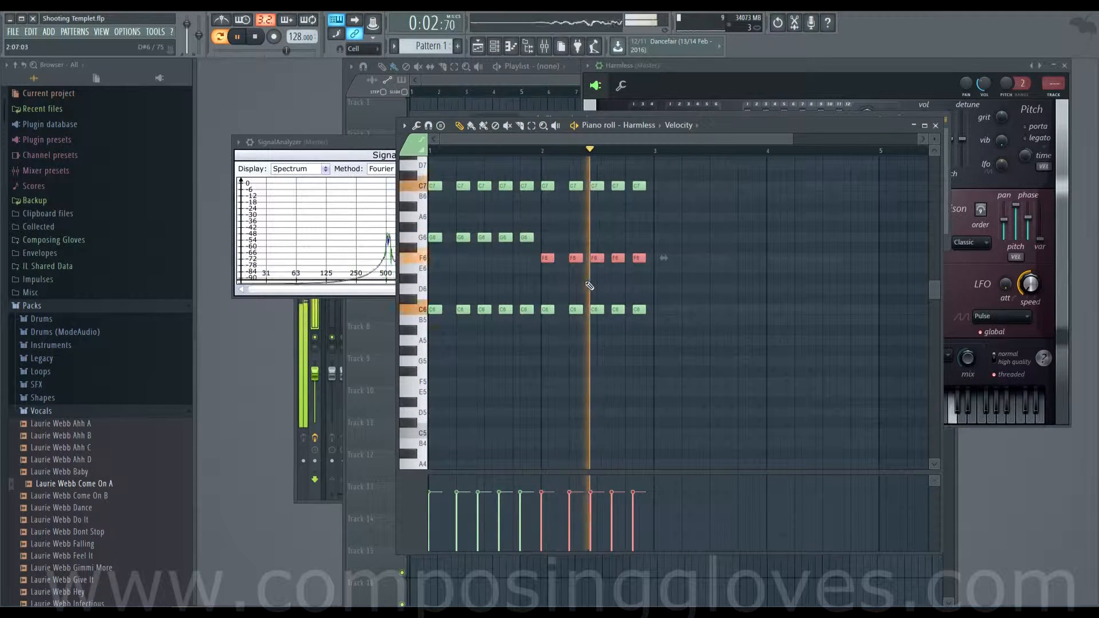
key(space)
- Copy the bar 2 notes into bar 3, place them on B5, E6 and B6, and clear the time selection
drag(544, 154, 730, 192)
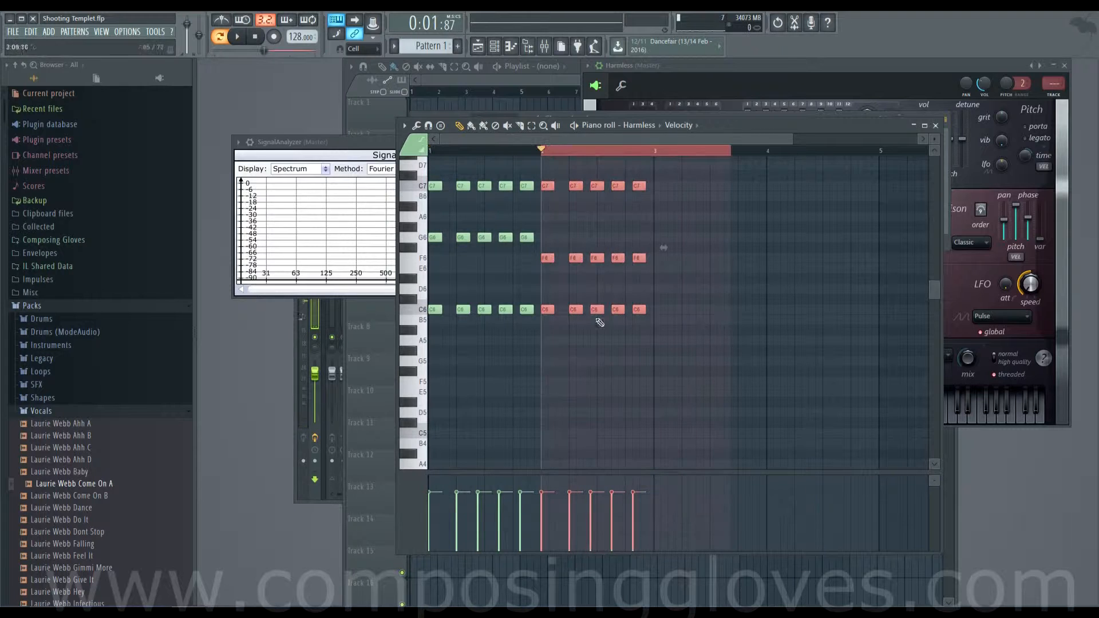
drag(664, 319, 664, 318)
drag(545, 294, 755, 323)
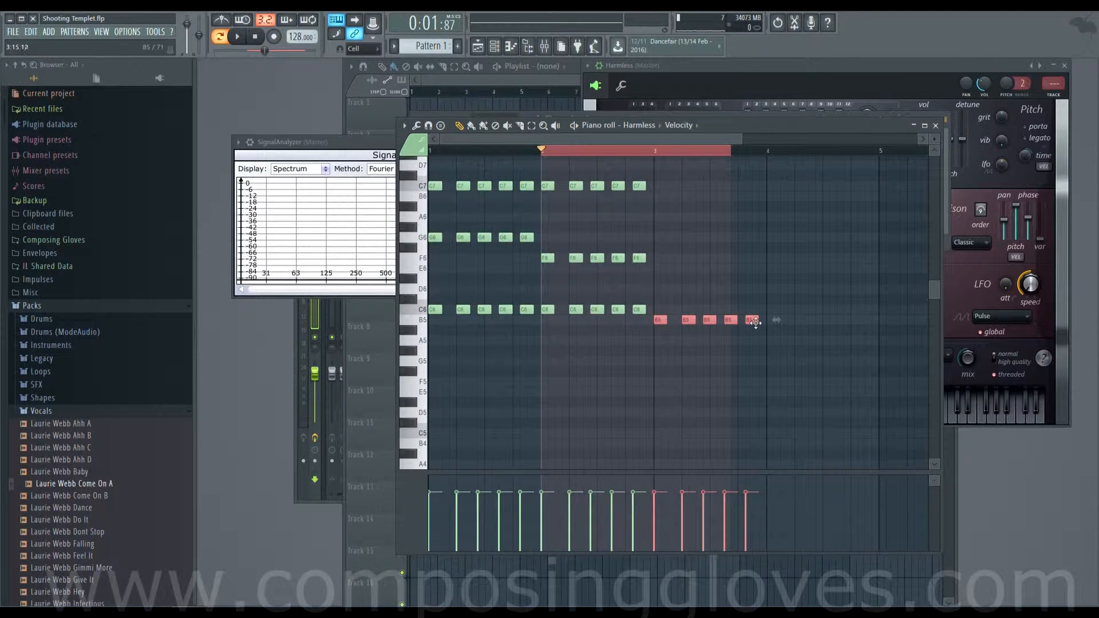
drag(657, 291, 662, 196)
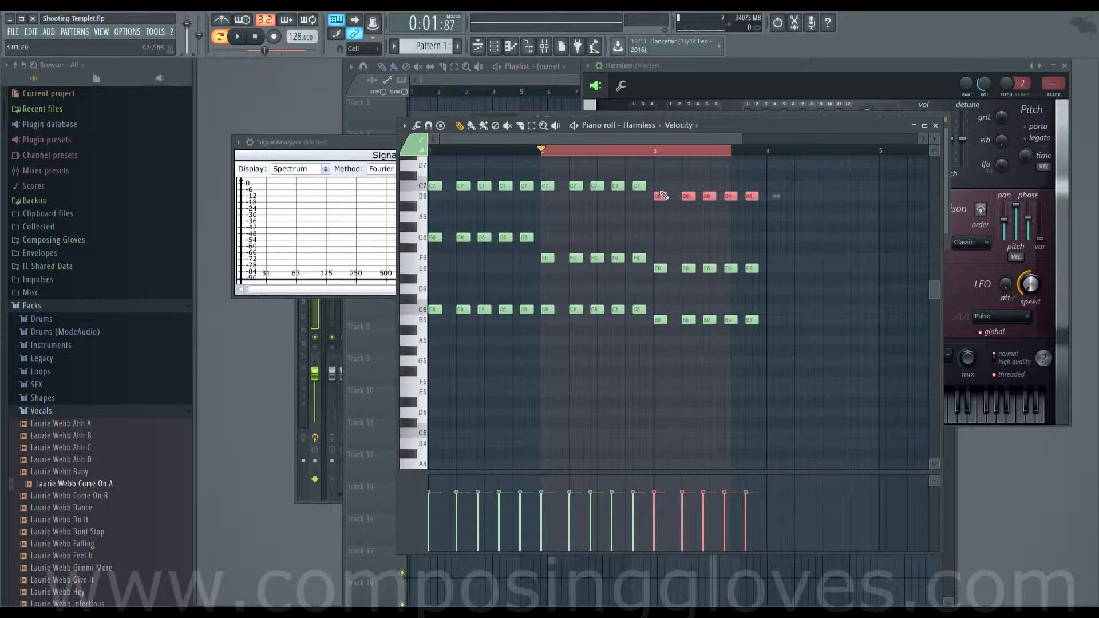
right_click(652, 151)
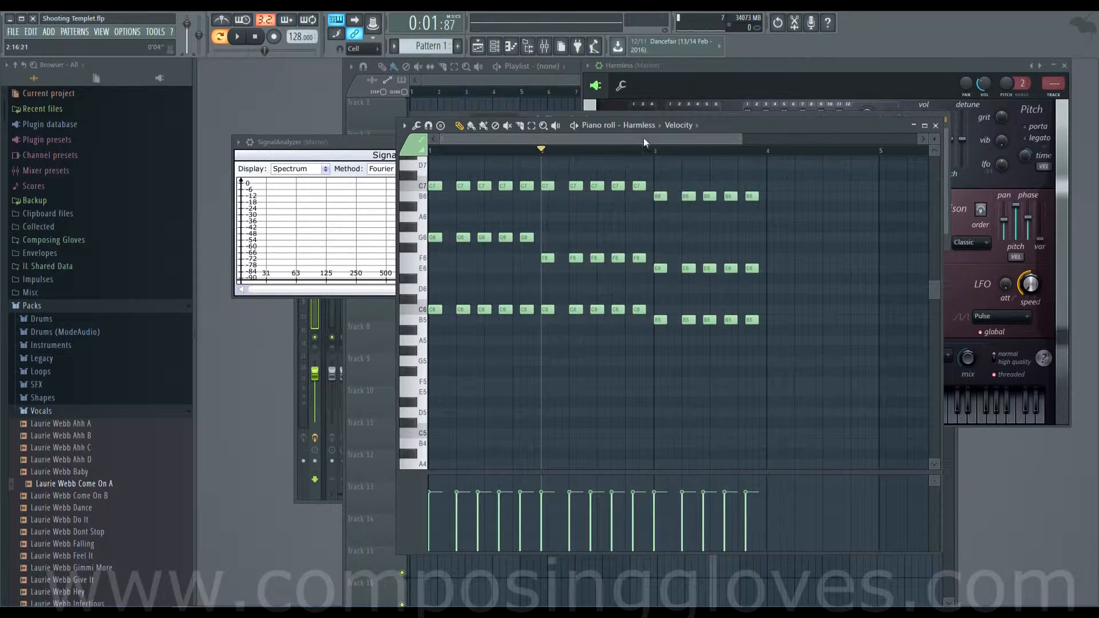
- Build the bar 4 chords from copied notes on G5, B5 and G6, and play the progression
drag(643, 139, 676, 142)
drag(603, 185, 744, 277)
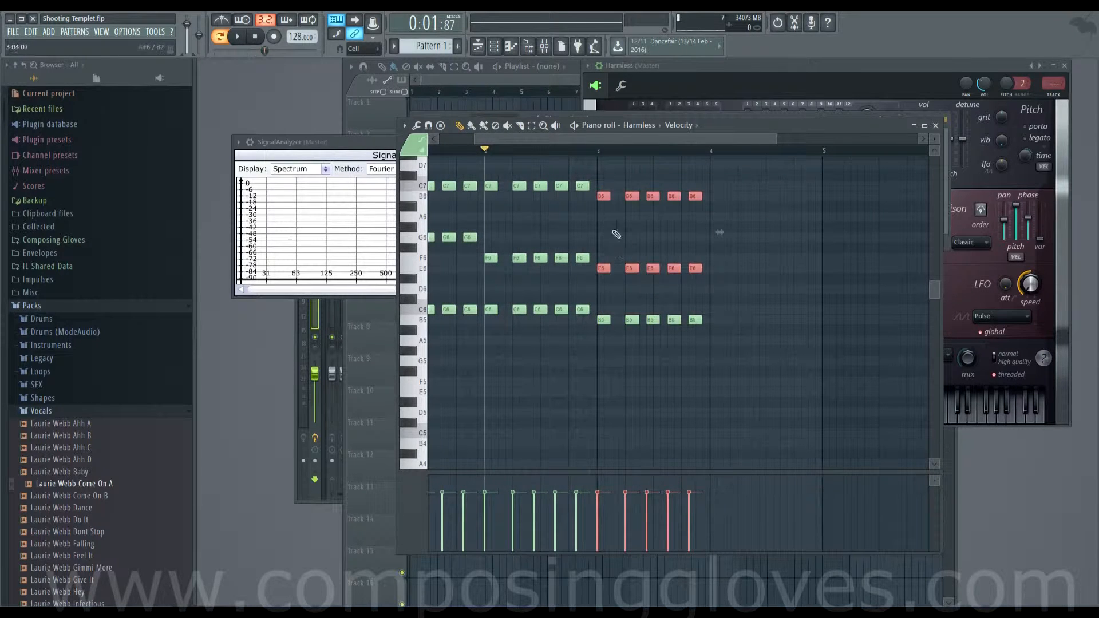
drag(604, 200, 808, 237)
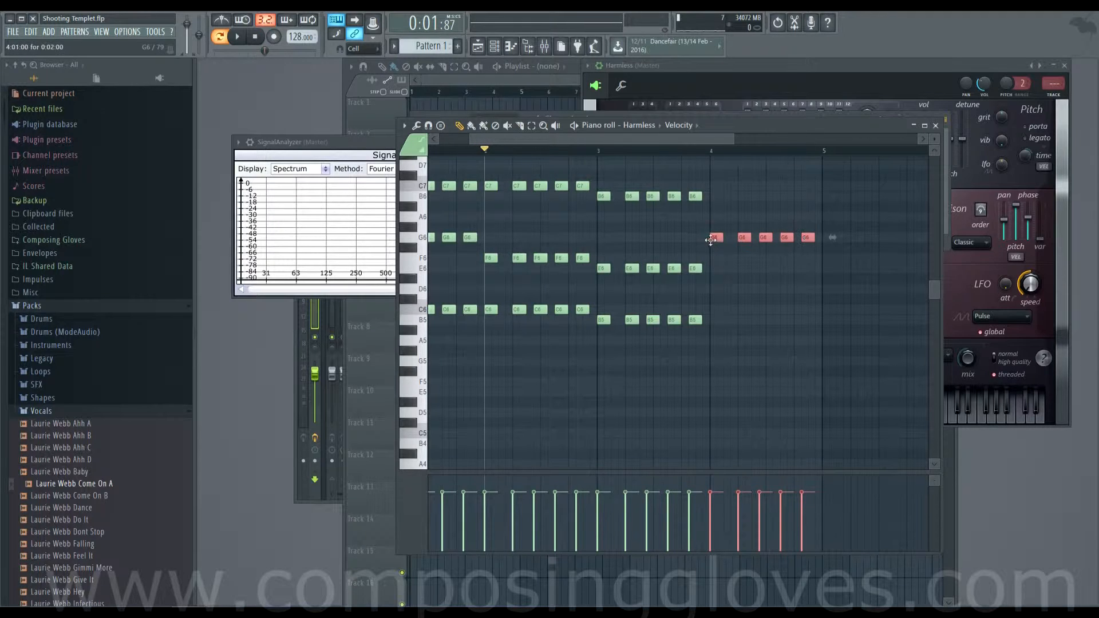
drag(715, 245, 713, 371)
key(space)
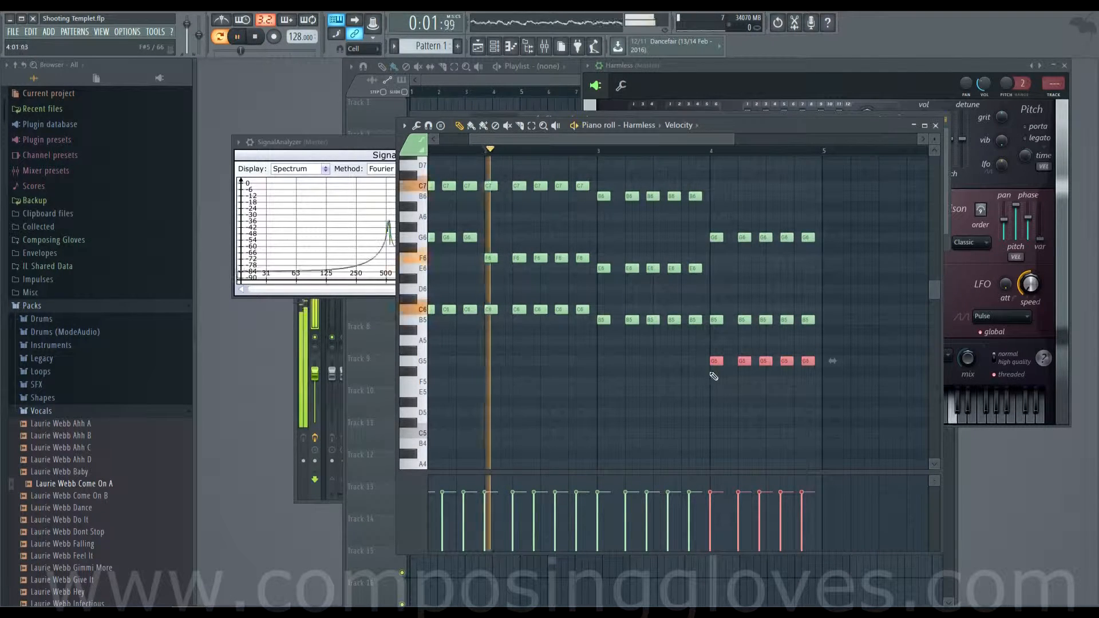
scroll(560, 320, down, 3)
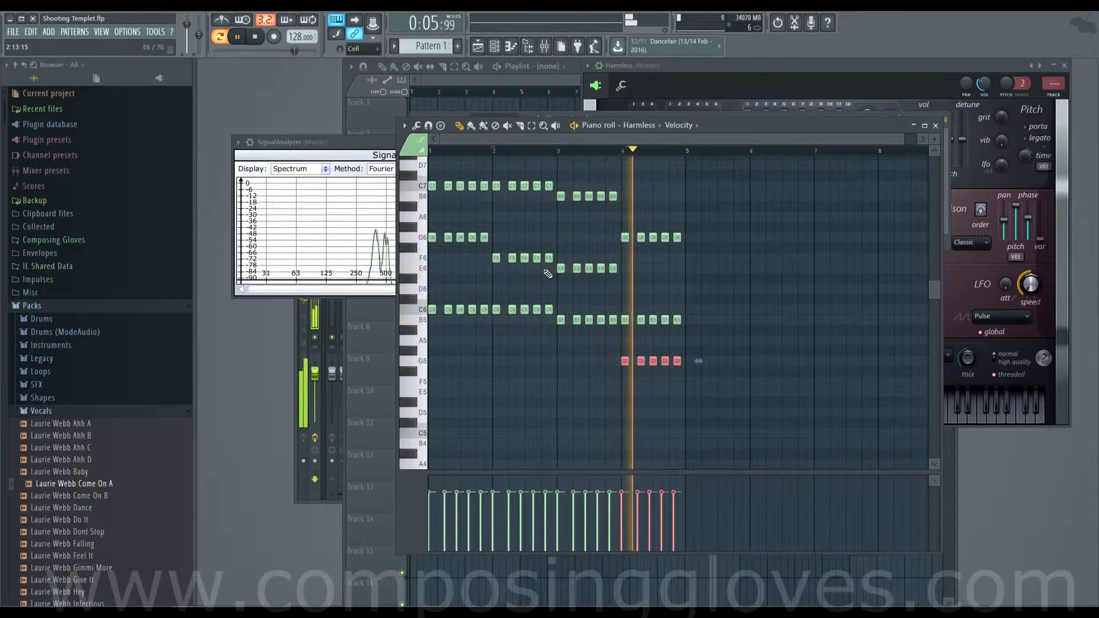
key(space)
- Place Pattern 1 on Track 1 of the Playlist, starting at bar 1
click(486, 81)
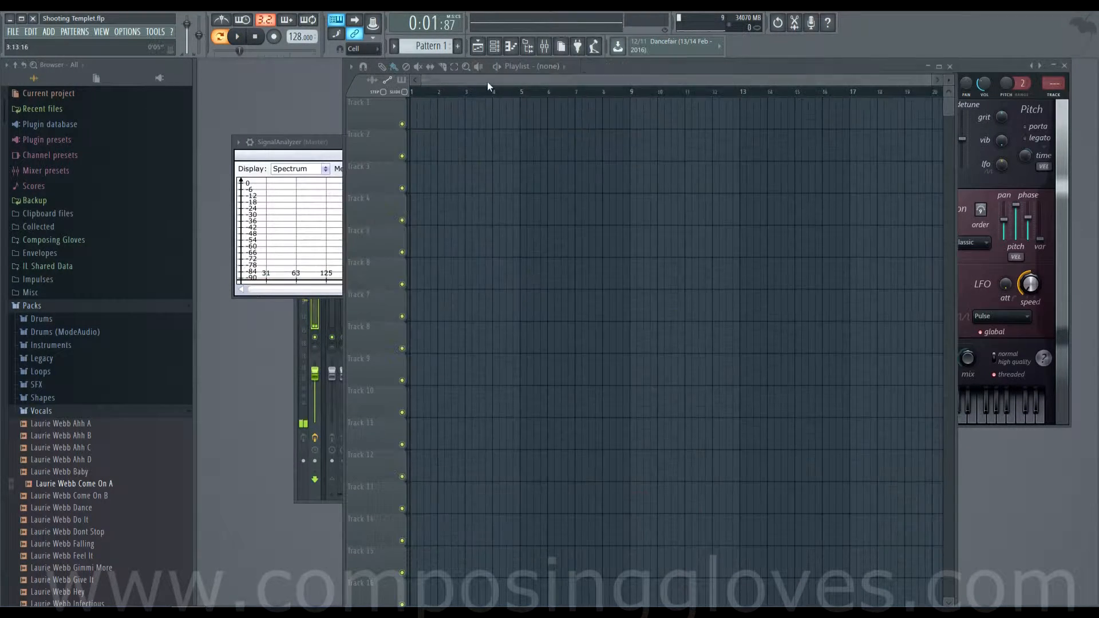
click(458, 136)
key(l)
drag(513, 146, 419, 83)
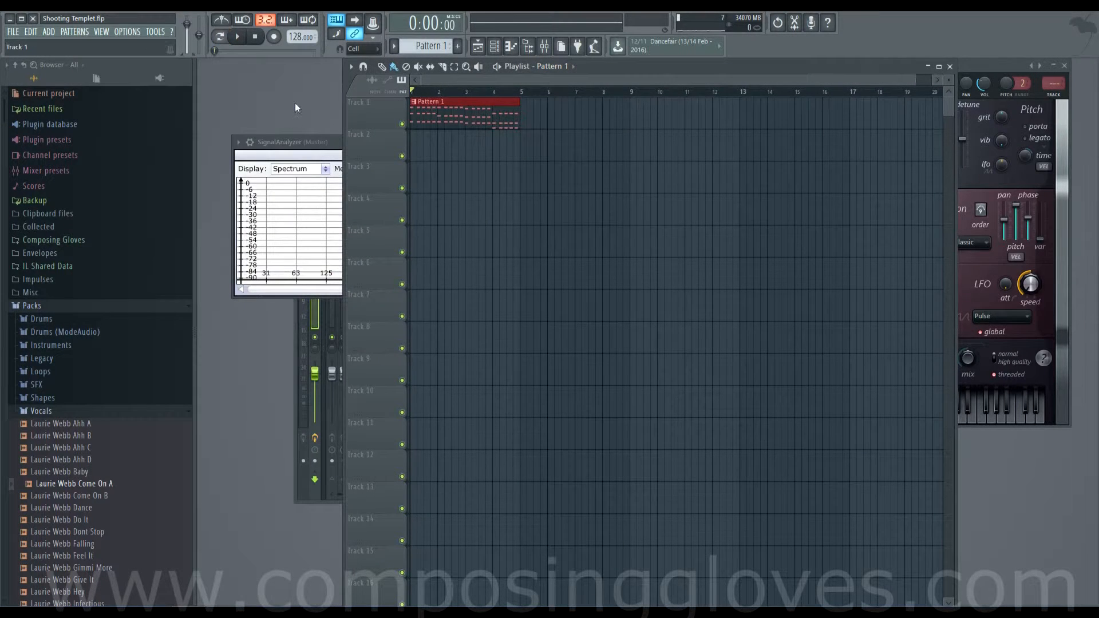
- Bring back the Harmless synth, set its Reverb to Classic, and play the pattern
key(F6)
click(968, 67)
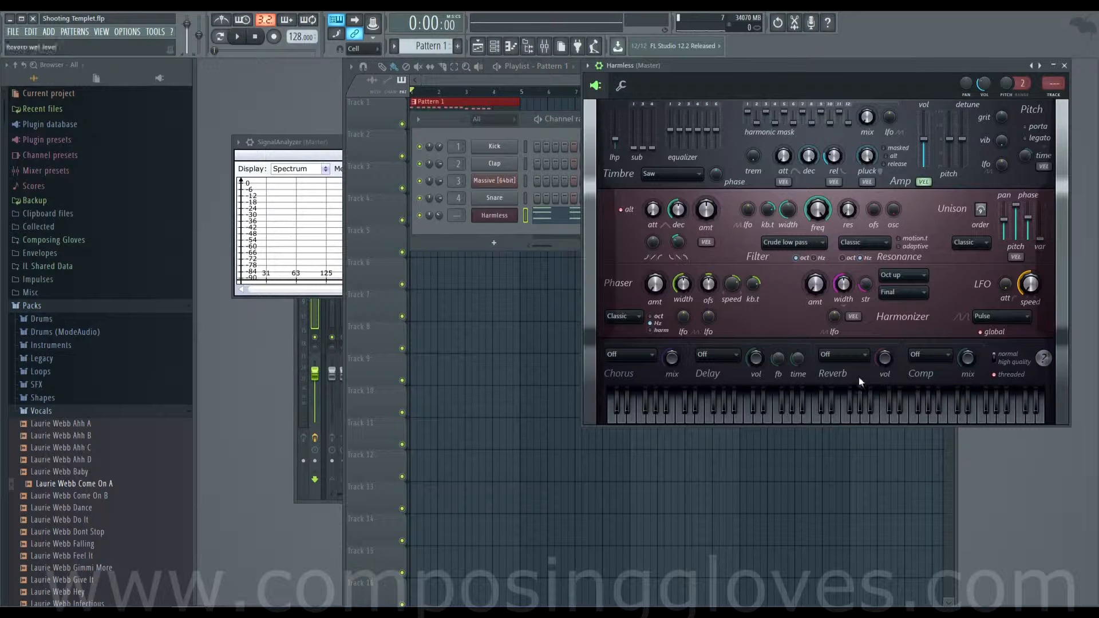
click(854, 361)
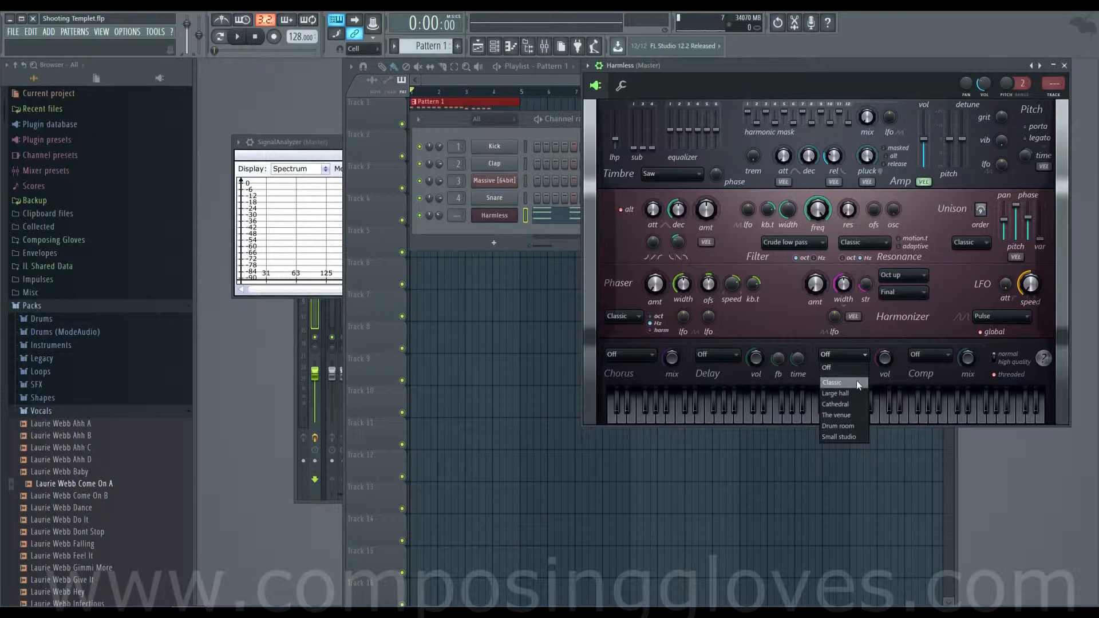
click(858, 382)
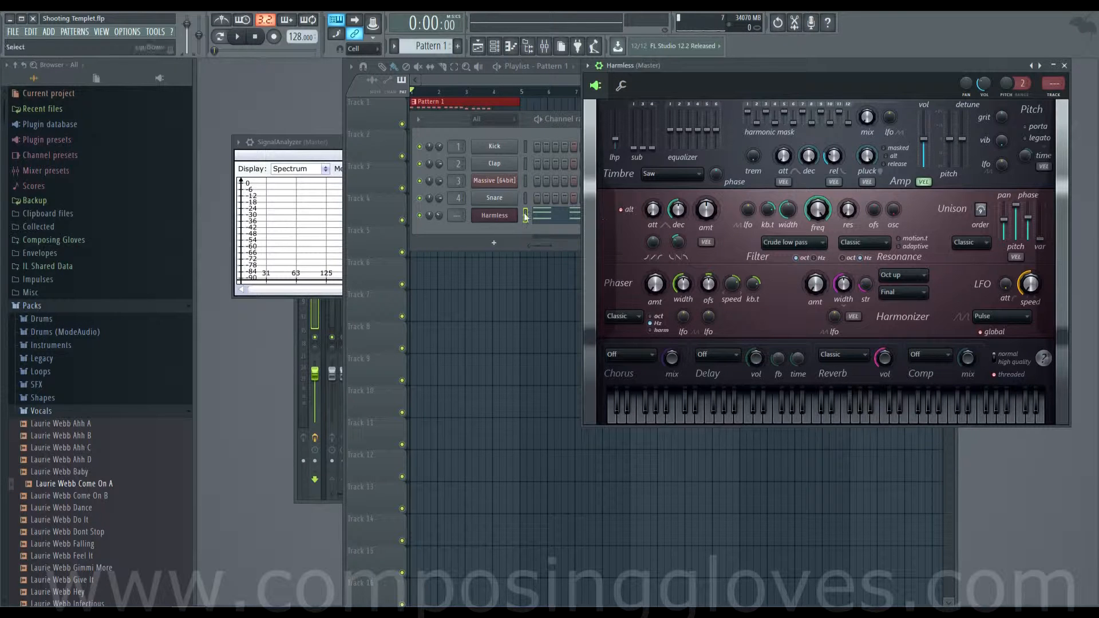
click(237, 36)
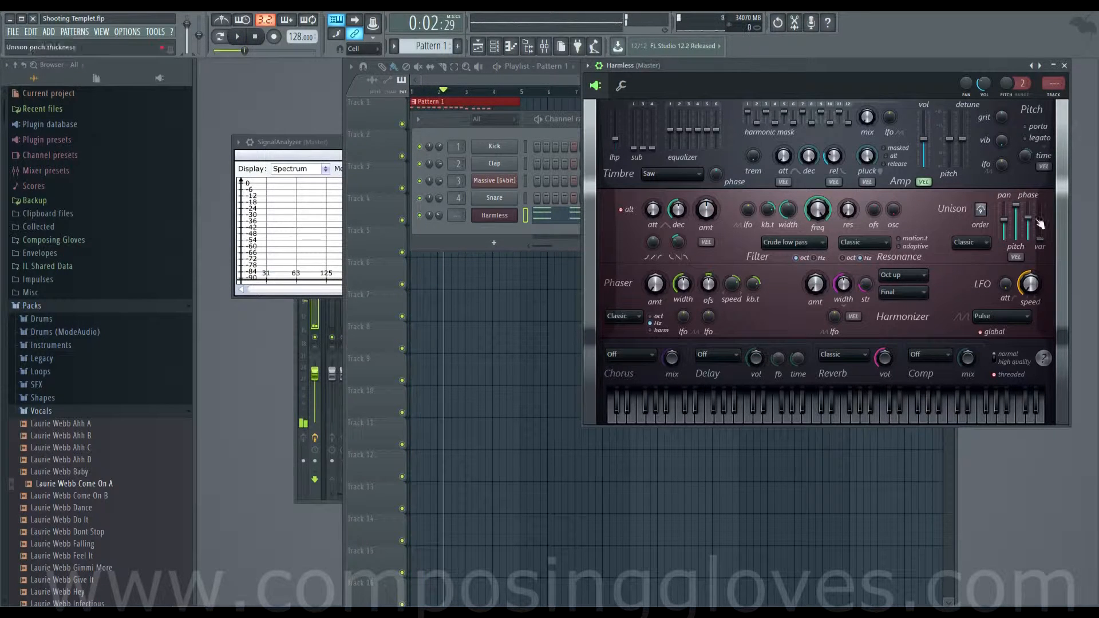
- Reopen the Harmless channel's piano roll and view the octaves below the chords
click(447, 132)
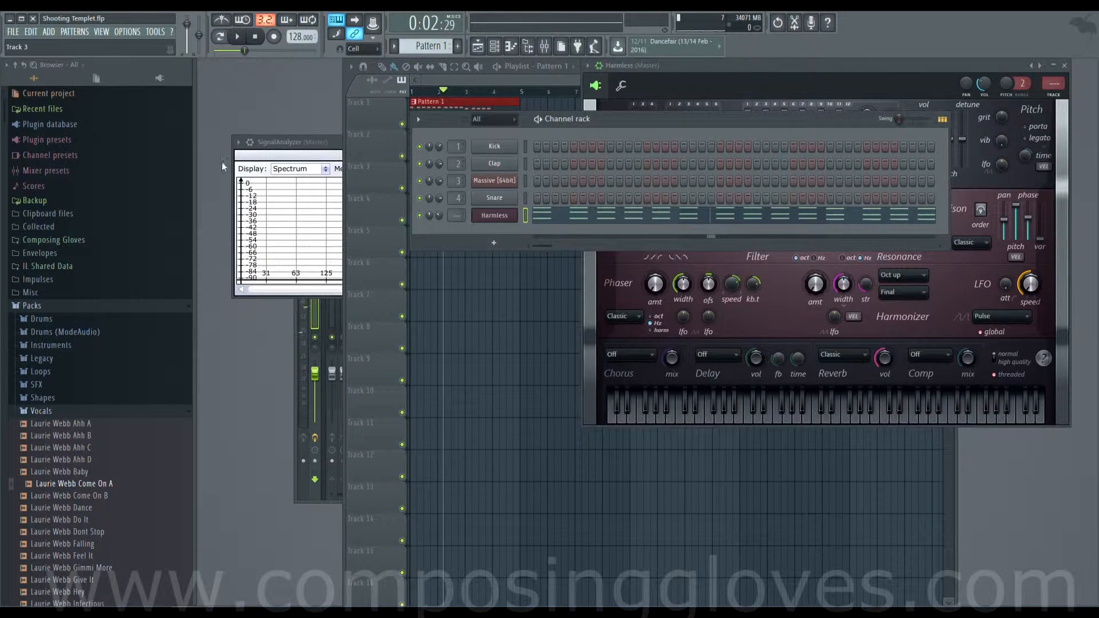
click(490, 244)
click(448, 236)
click(498, 216)
right_click(498, 216)
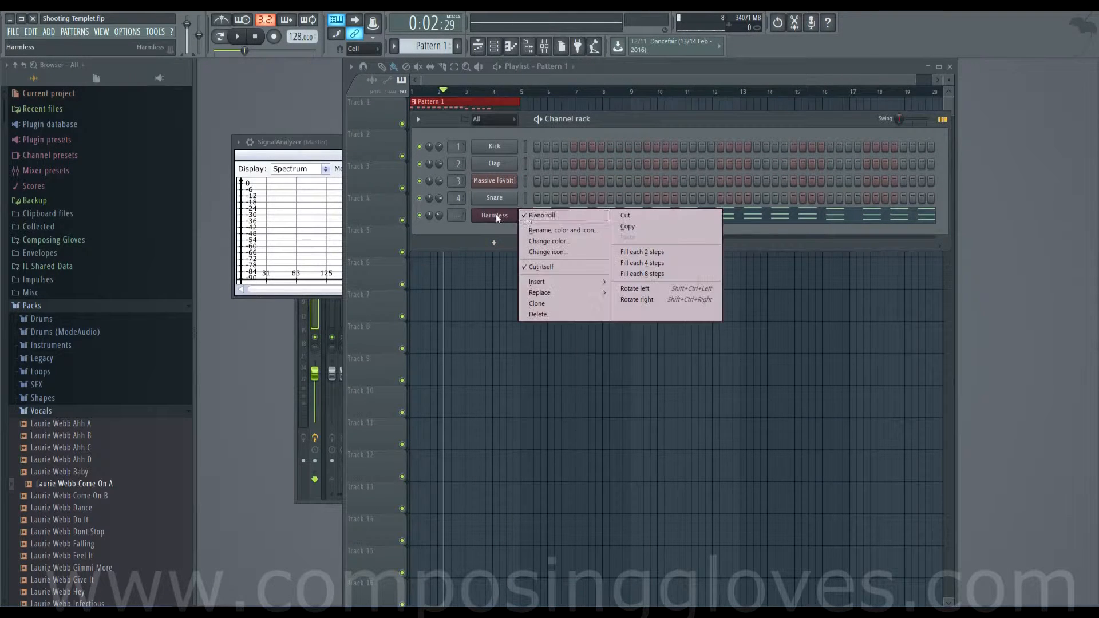
click(529, 217)
scroll(435, 366, down, 5)
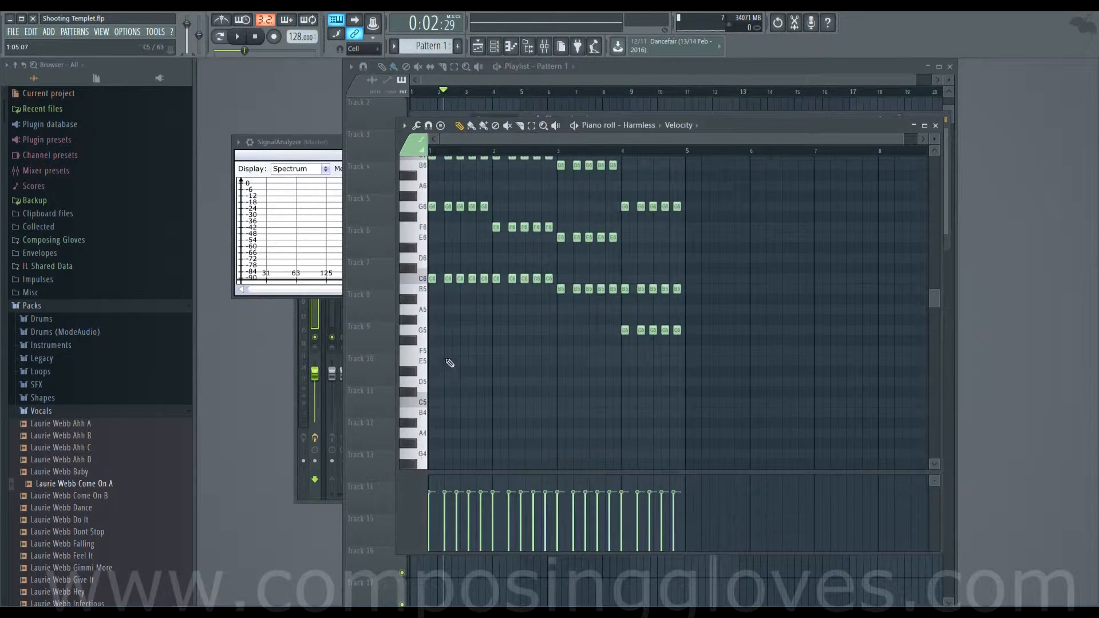
click(424, 382)
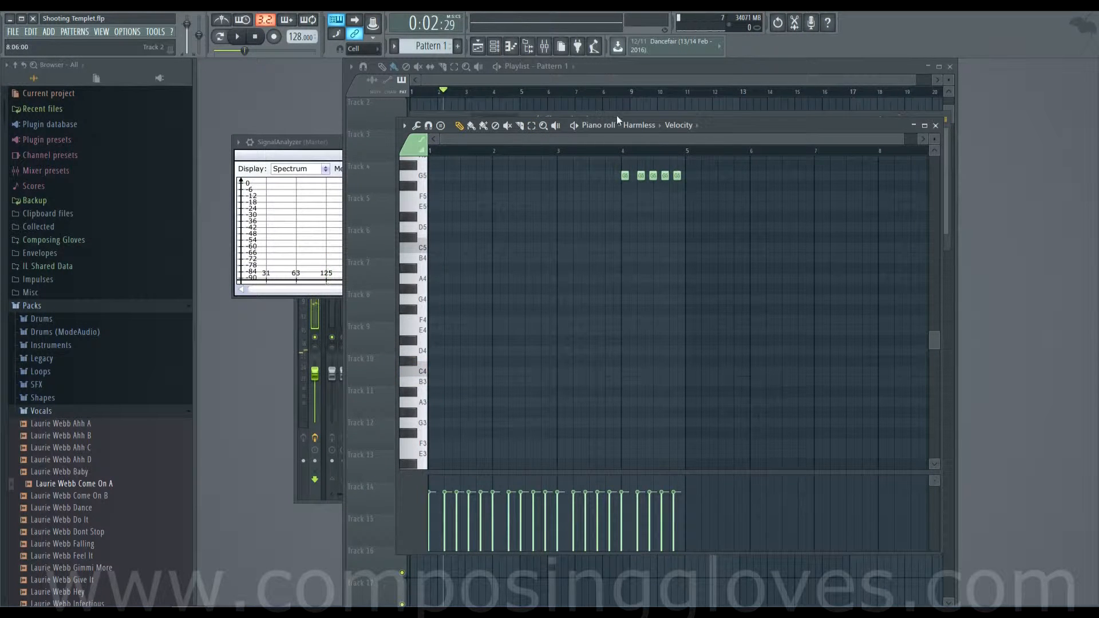
- Add a second Harmless synth channel to the channel rack
key(F6)
click(495, 242)
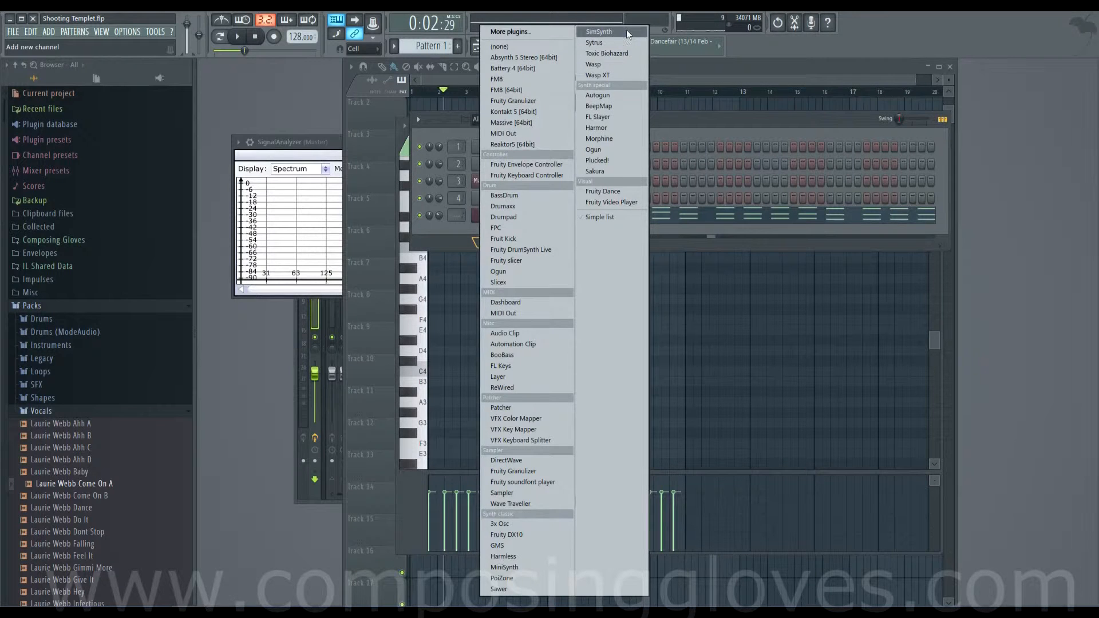
click(544, 556)
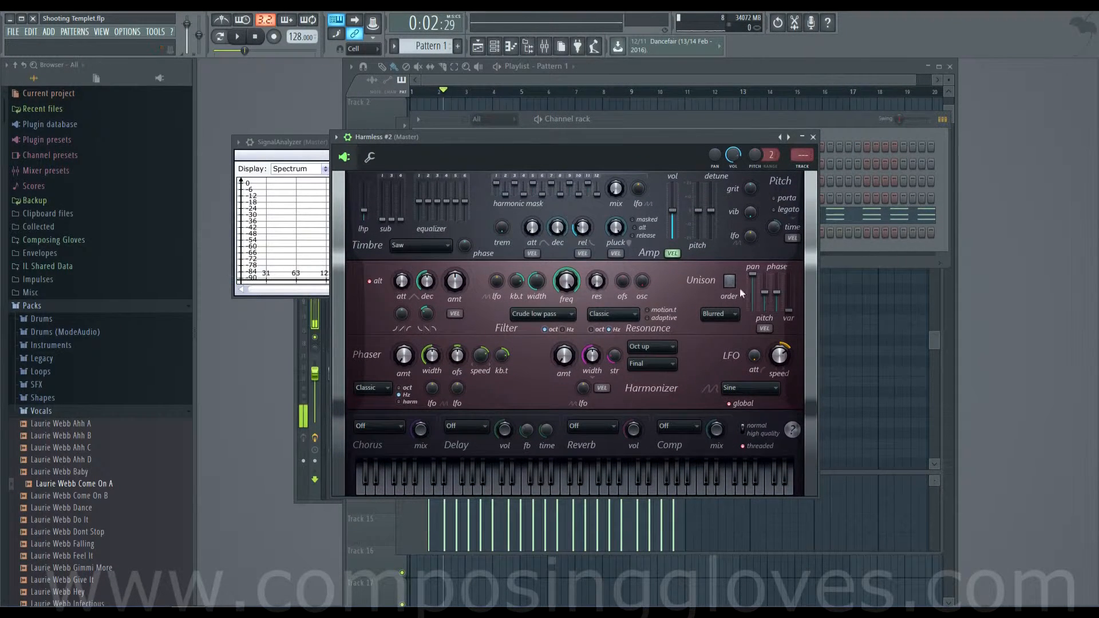
- Raise the second Harmless's unison order, lower its unison pitch slightly, play test notes, and raise the unison phase to near maximum
drag(766, 292, 766, 296)
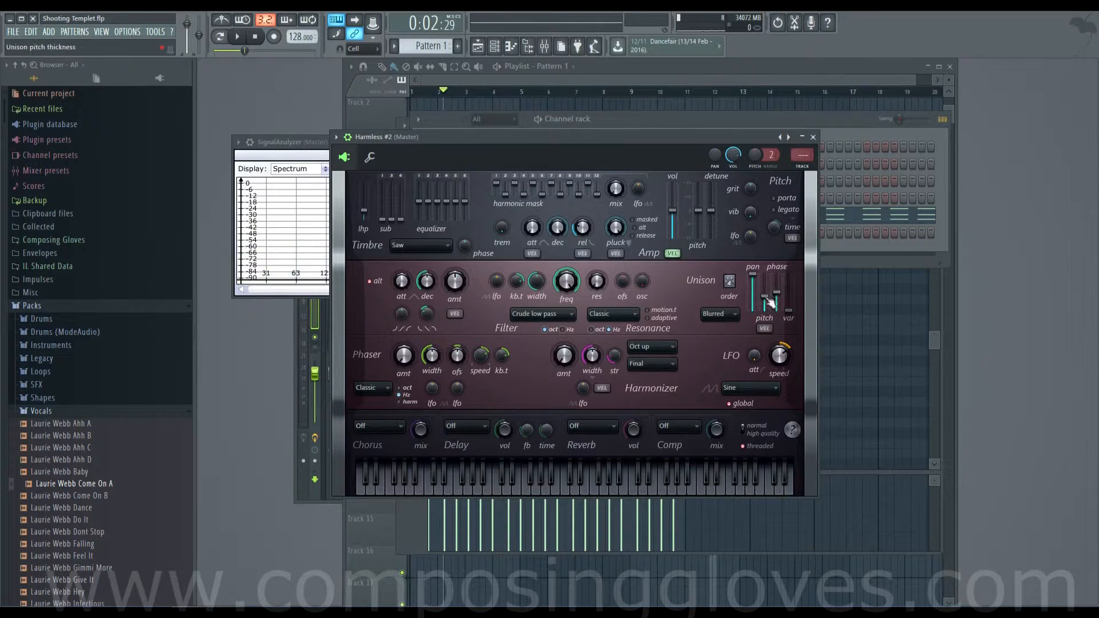
key(v)
key(v)
drag(767, 297, 776, 279)
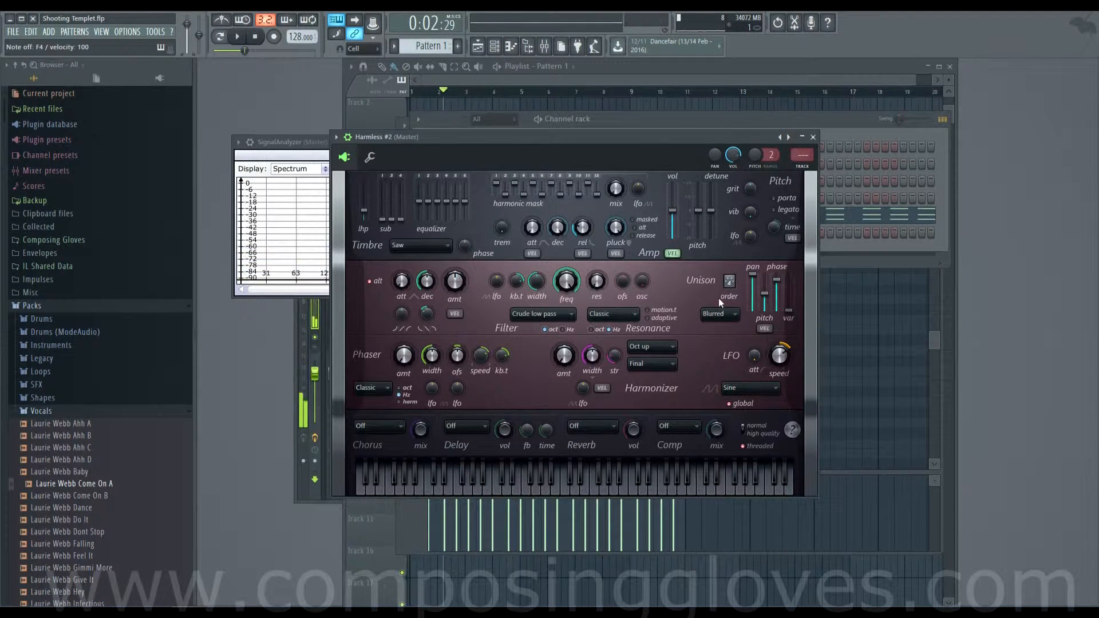
- Raise the unison phase variation slightly and add a small Phaser amount while playing test notes
drag(789, 312, 788, 309)
key(v)
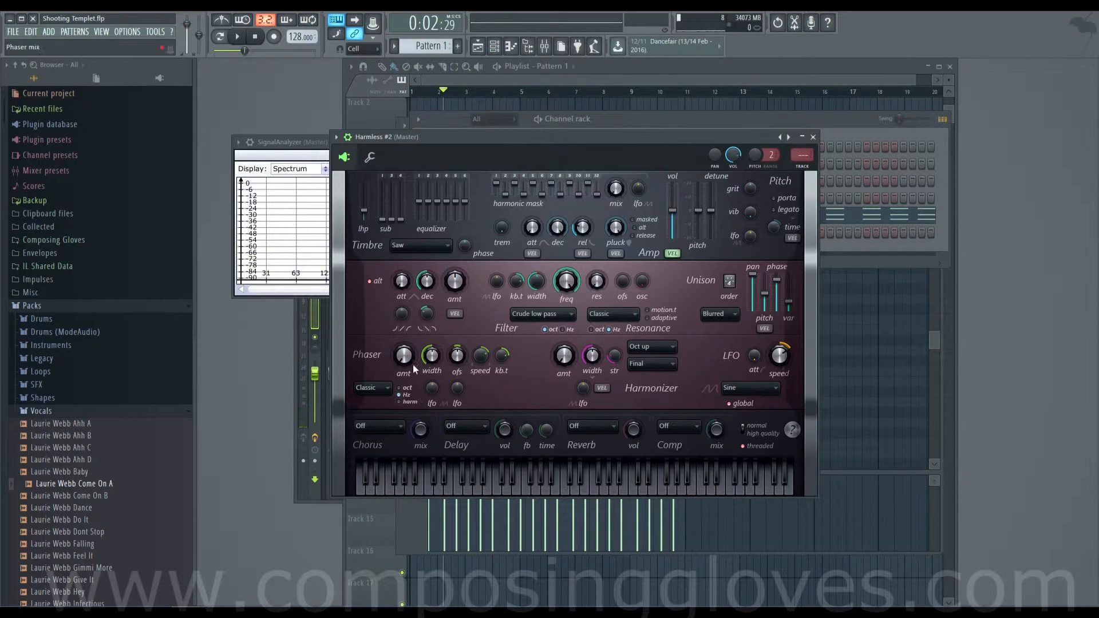
key(v)
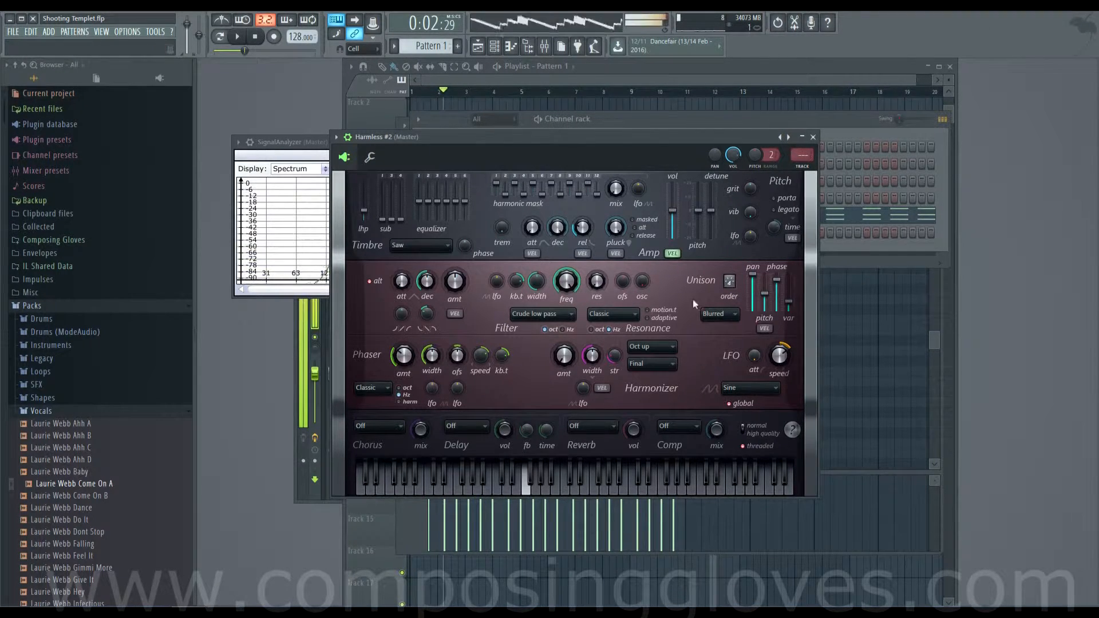
- Raise the lowest equalizer bands of the second Harmless while playing test notes
key(x)
drag(419, 200, 419, 195)
key(x)
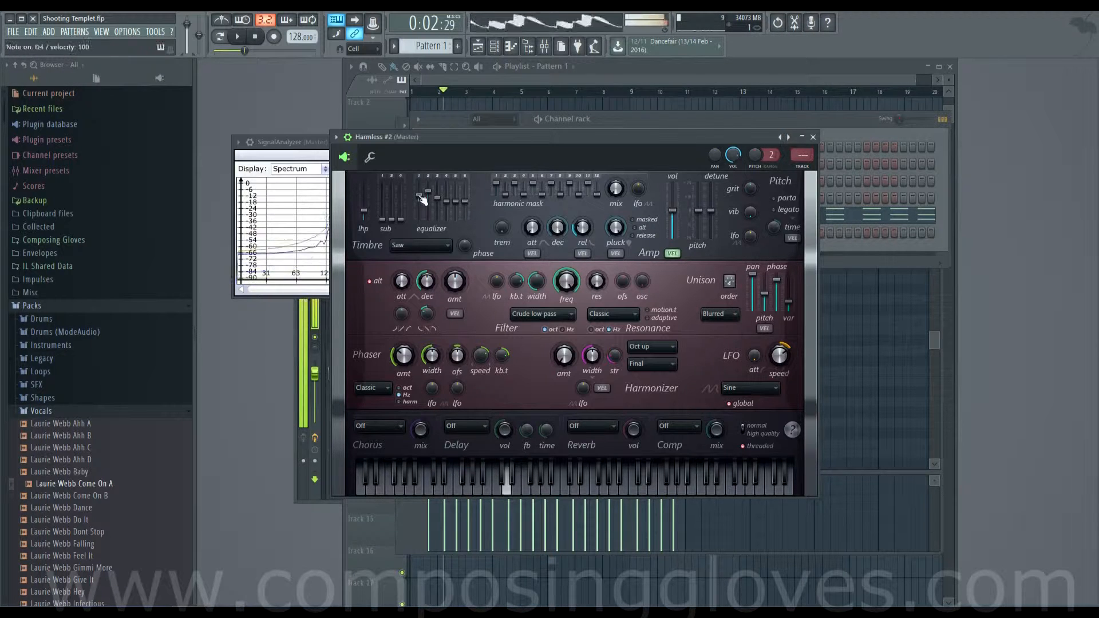
click(410, 476)
click(415, 481)
click(411, 483)
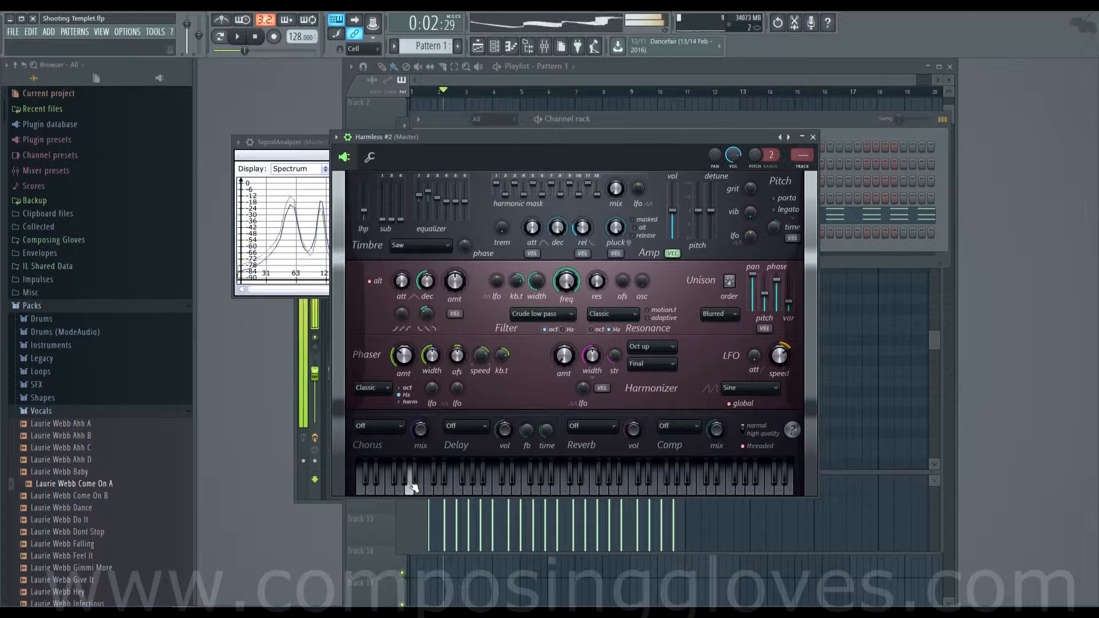
- Adjust the lowest equalizer band further and raise the first sub harmonic, checking the sound with low notes
key(c)
drag(418, 196, 419, 185)
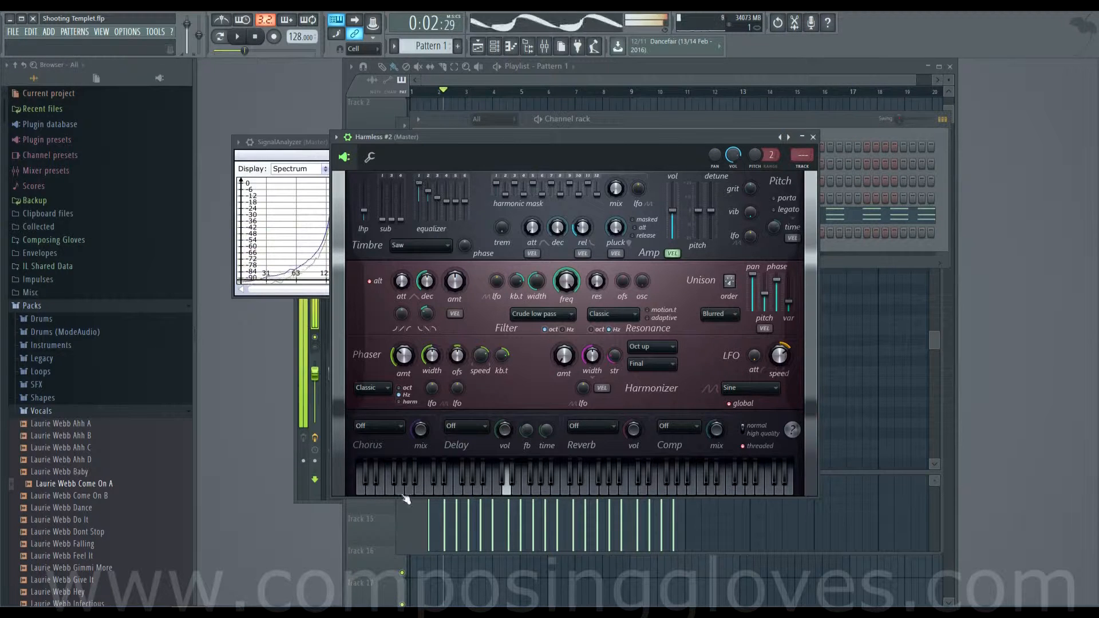
click(410, 481)
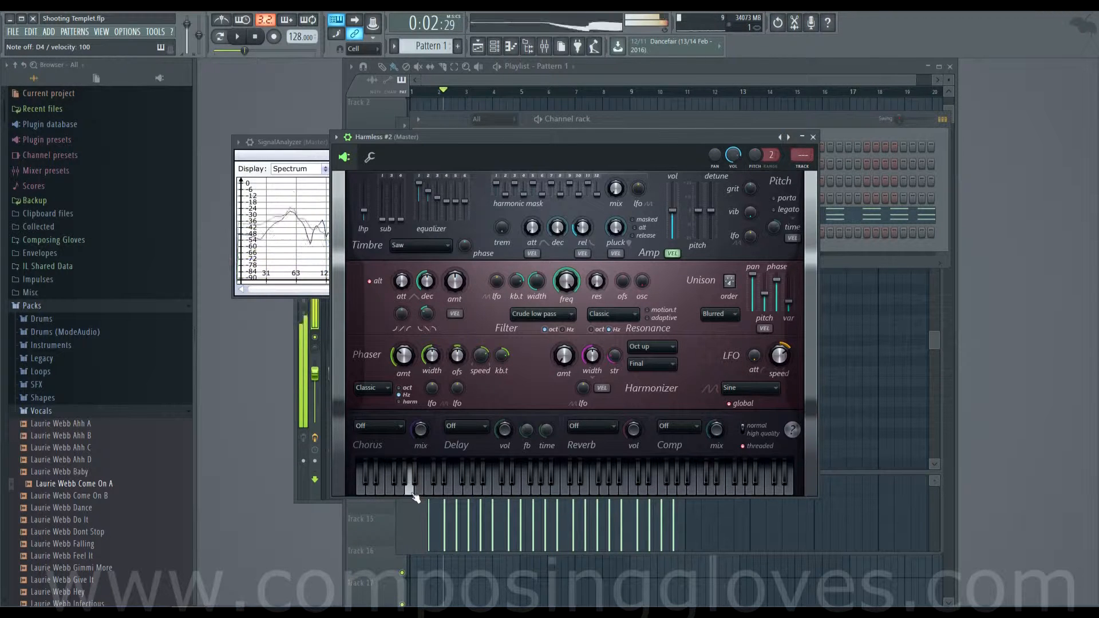
click(419, 489)
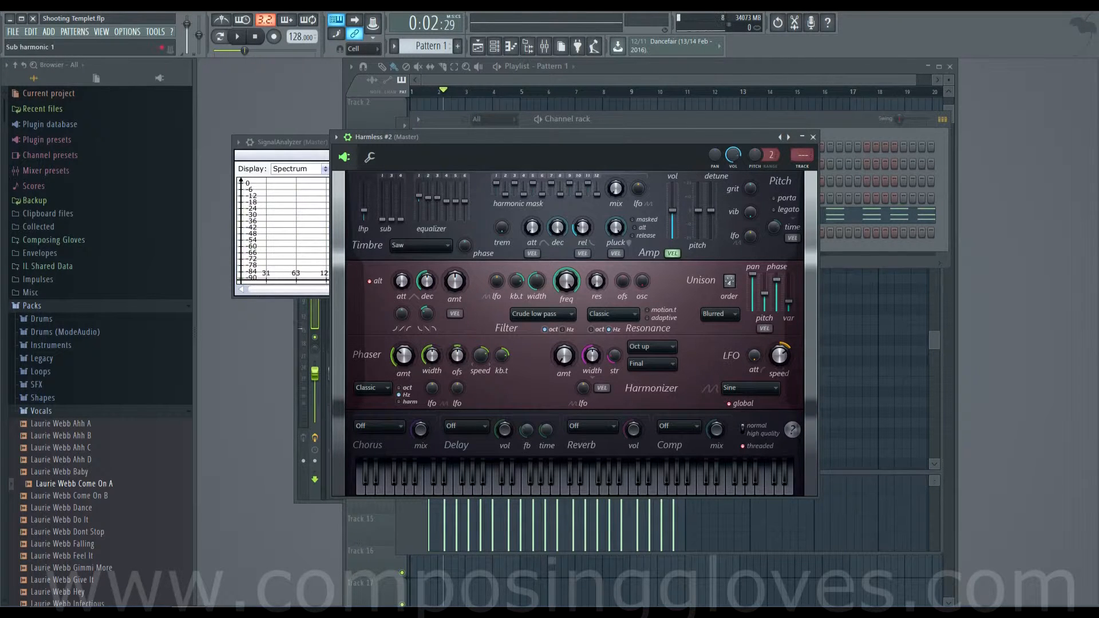
key(c)
key(x)
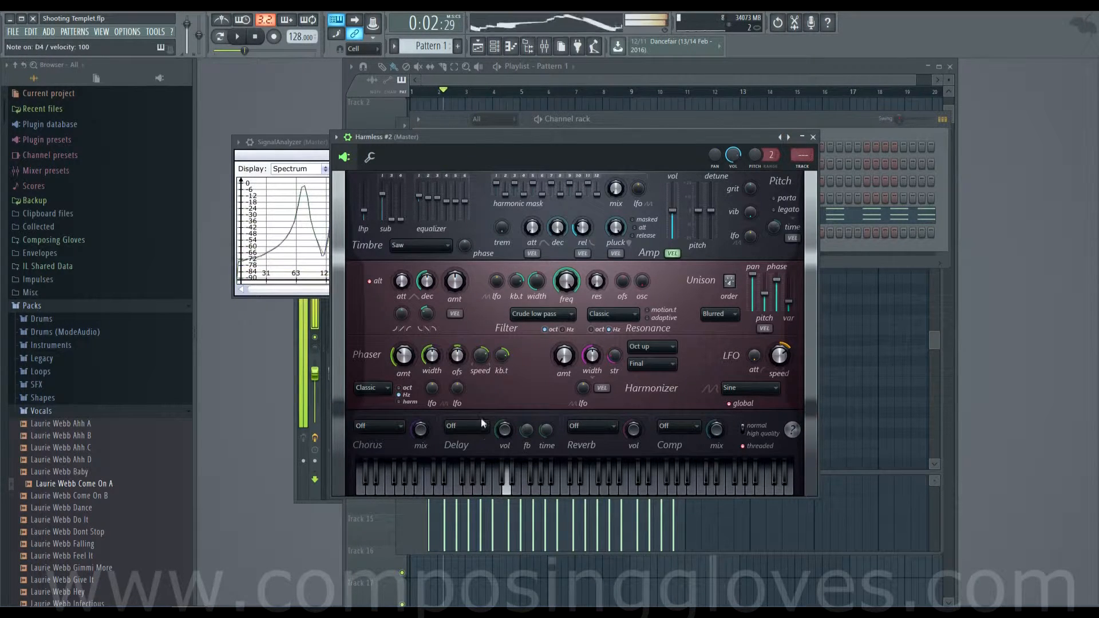
- Move the Harmless #2 window aside, open the channel's piano roll, and reposition it below the channel rack
drag(588, 137, 792, 350)
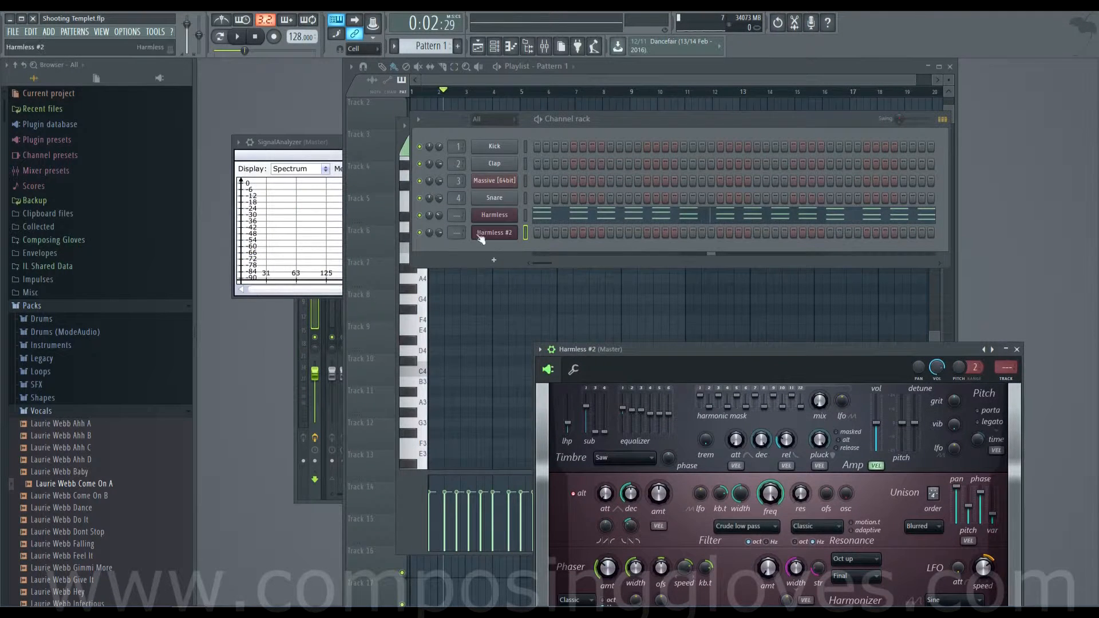
right_click(481, 237)
click(561, 233)
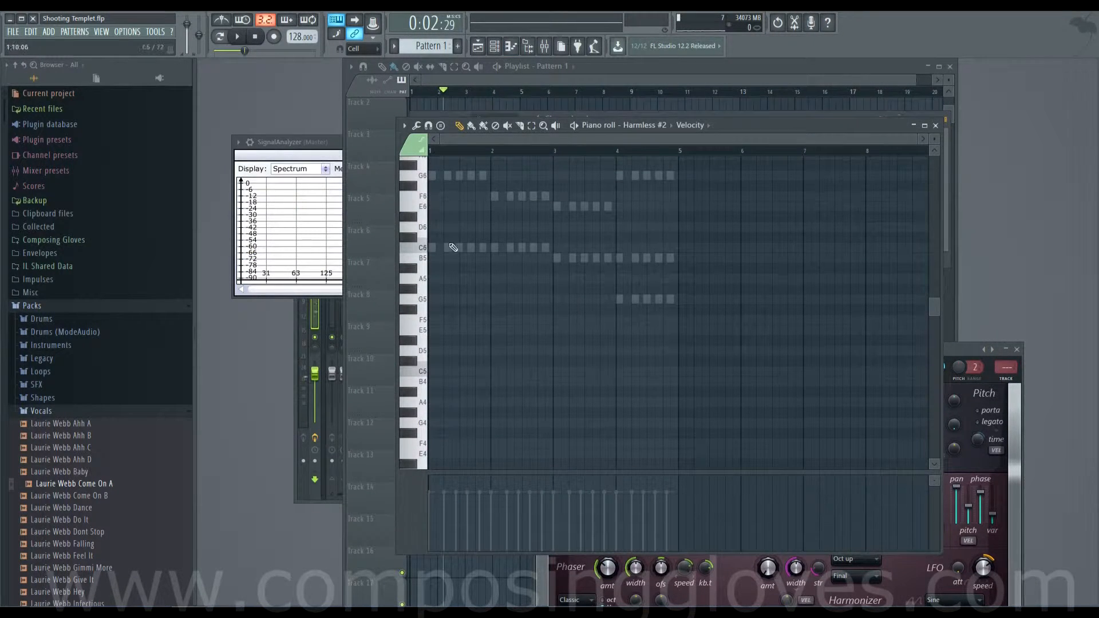
click(432, 251)
click(447, 251)
click(456, 252)
drag(740, 126, 785, 213)
- Copy the chord pattern from the Harmless channel and paste it into the Harmless #2 channel
click(620, 130)
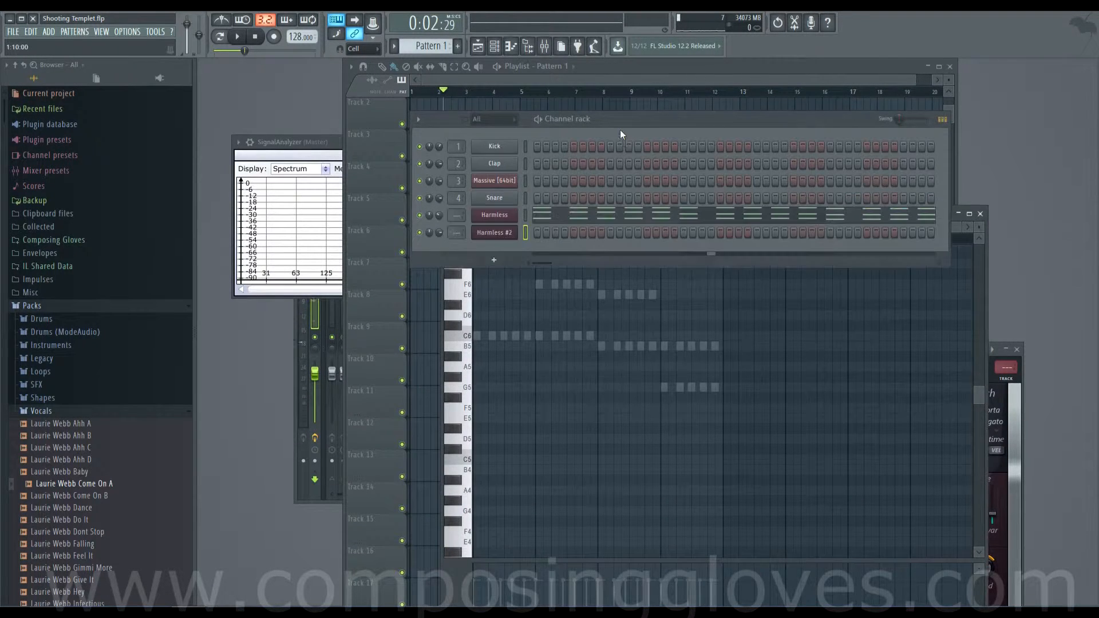
right_click(485, 215)
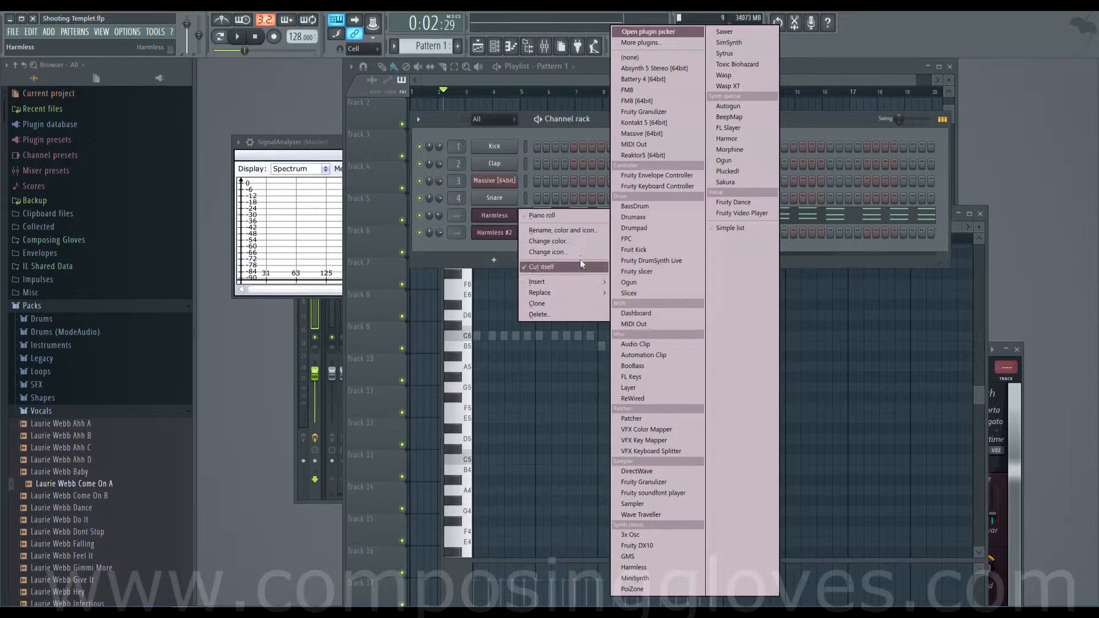
mouse_move(582, 229)
click(644, 224)
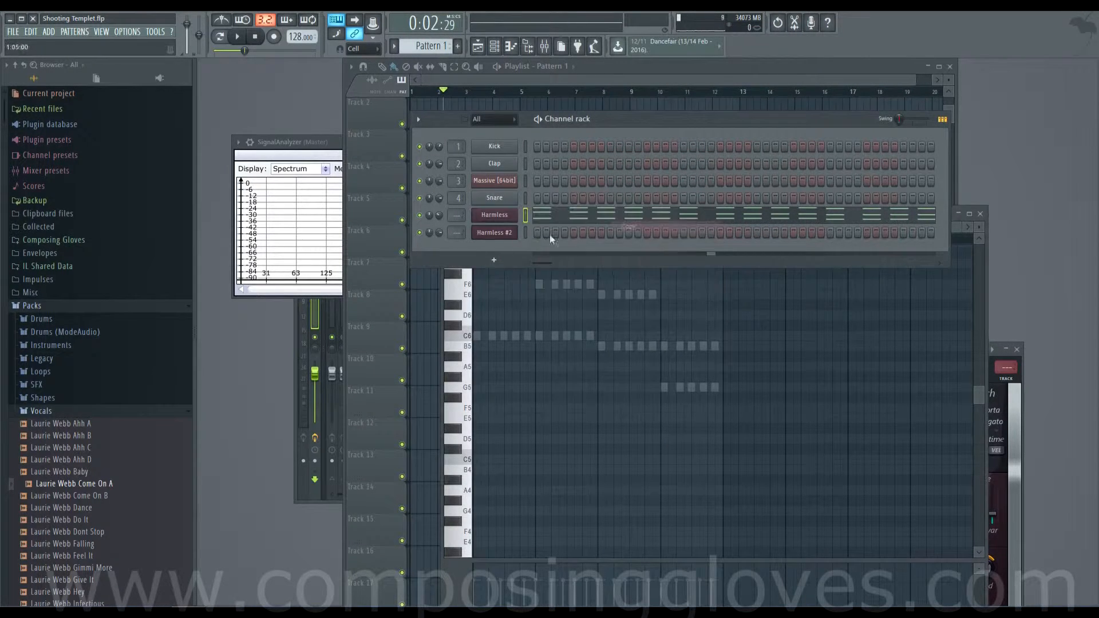
right_click(490, 234)
click(629, 254)
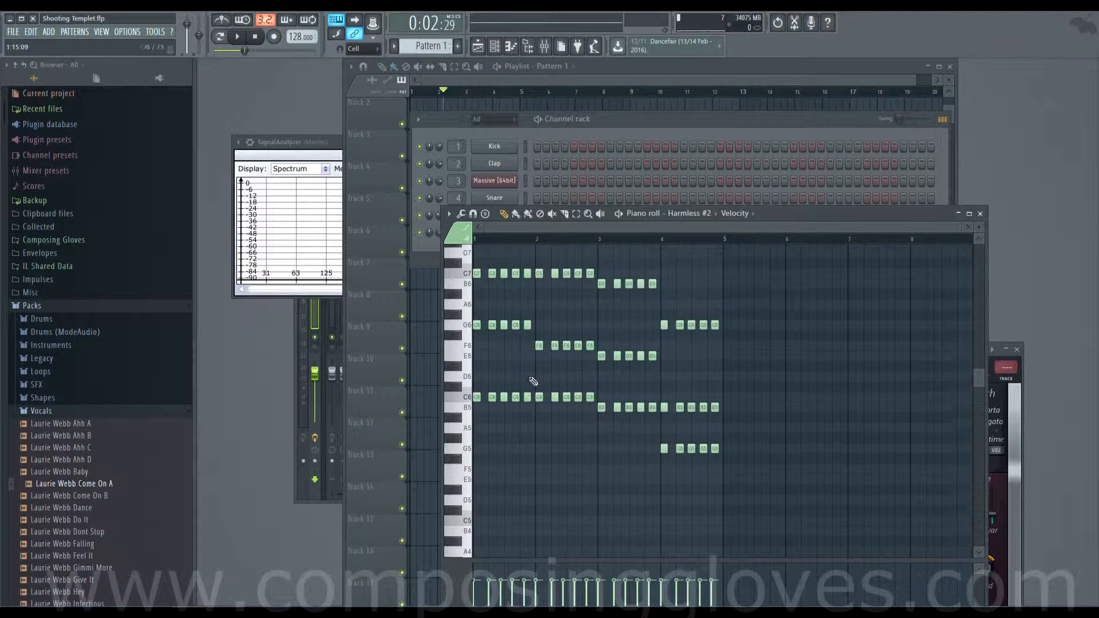
- Delete the upper chord voices in the Harmless #2 piano roll, keeping the lowest line of notes
drag(475, 299, 700, 414)
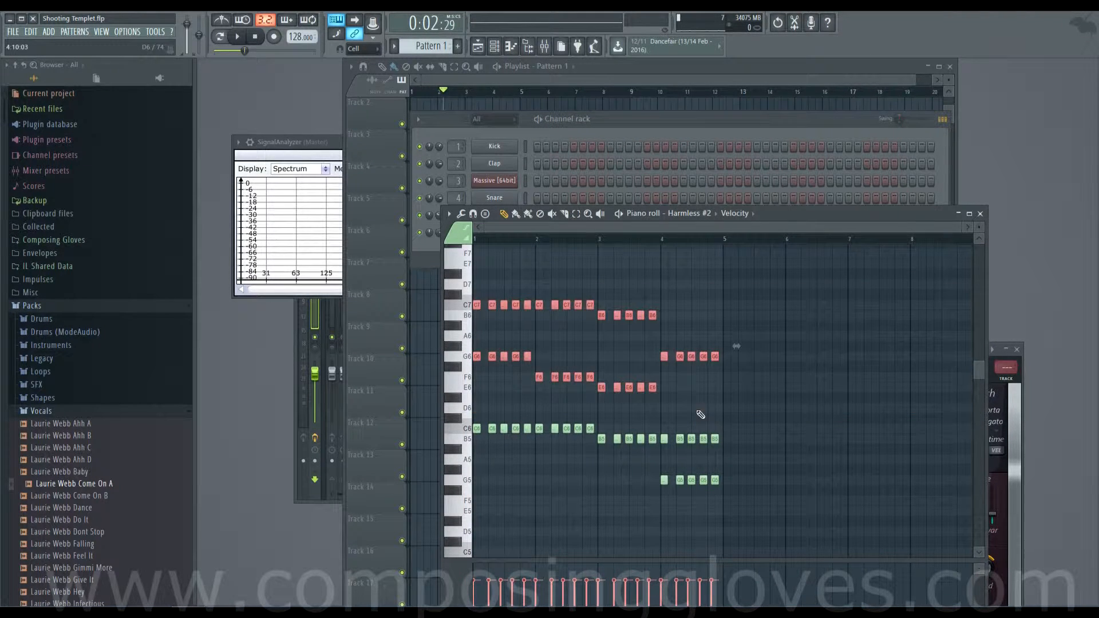
key(Delete)
scroll(629, 412, down, 3)
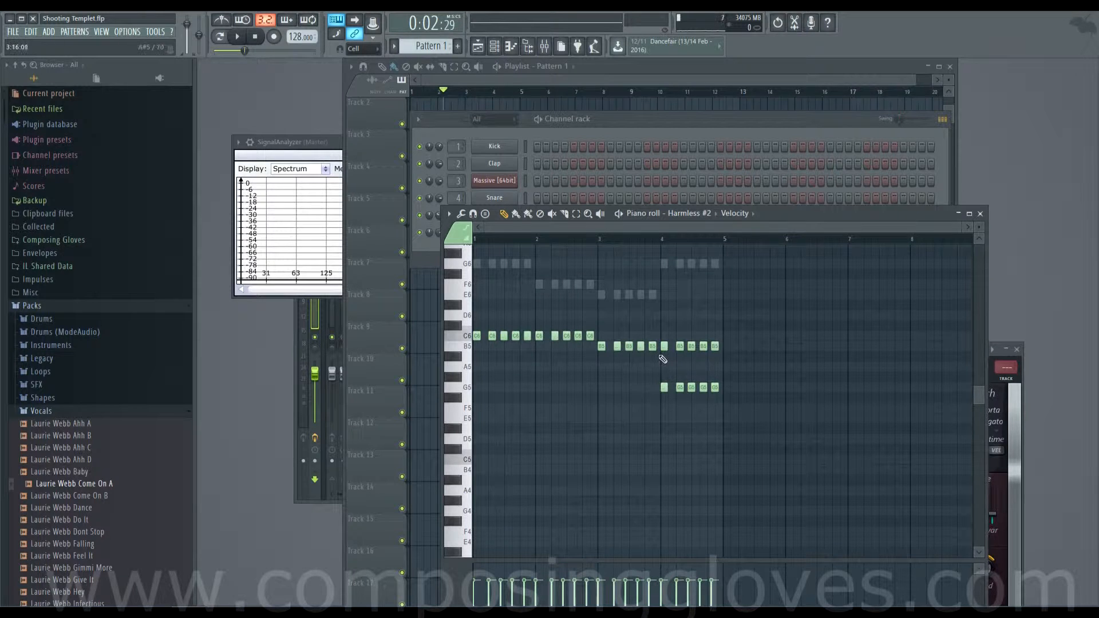
- Move all remaining Harmless #2 notes down two octaves so the line starts on C4, and play it back
key(ctrl+a)
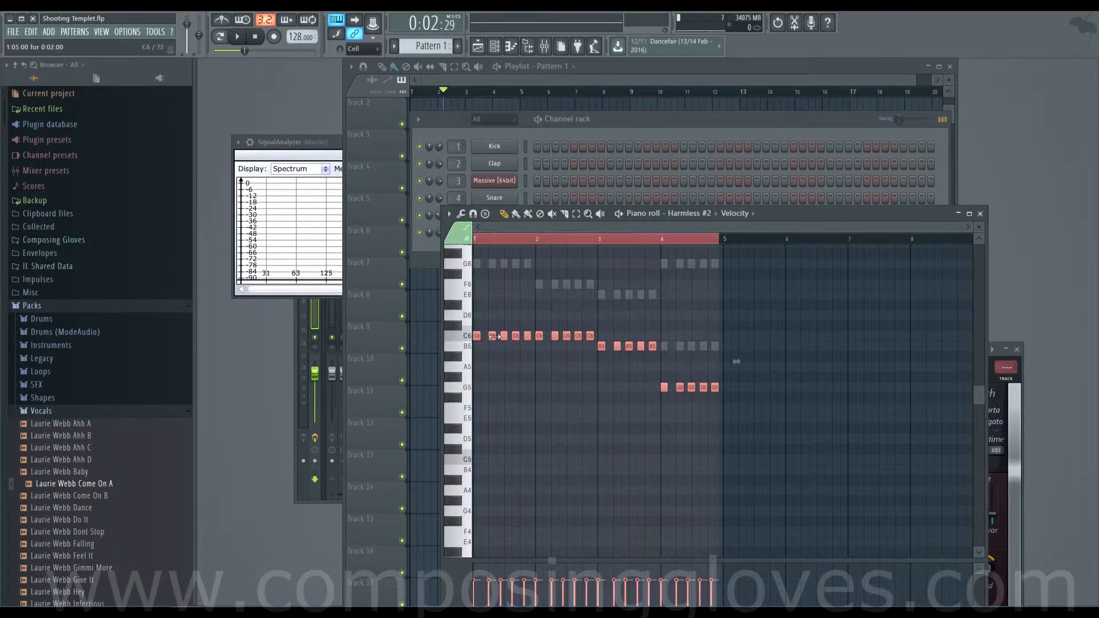
drag(488, 336, 473, 425)
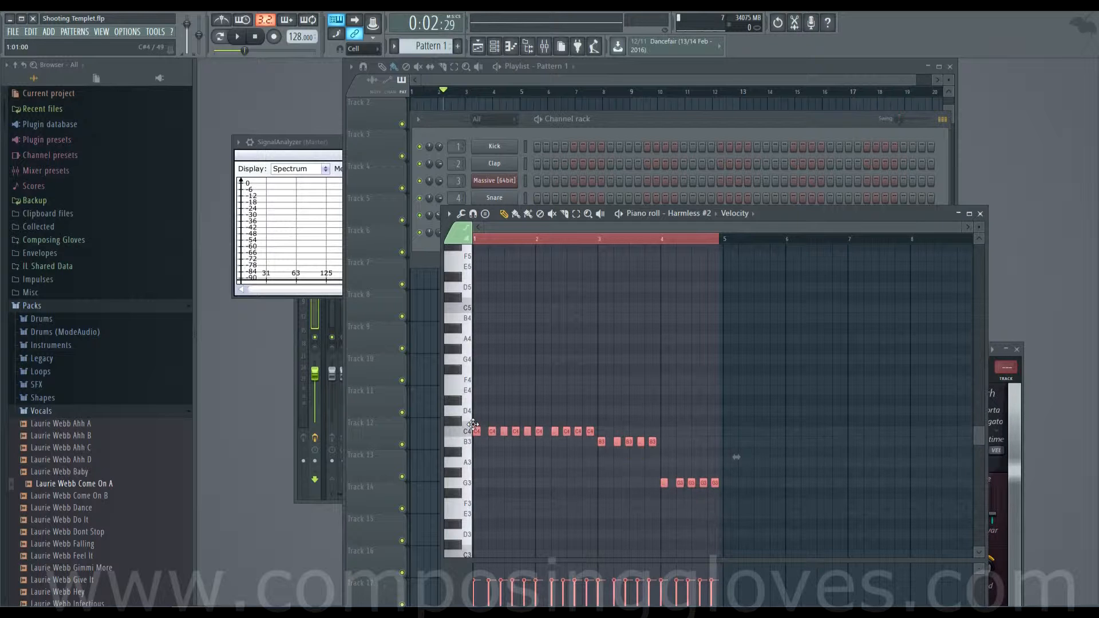
scroll(542, 348, up, 4)
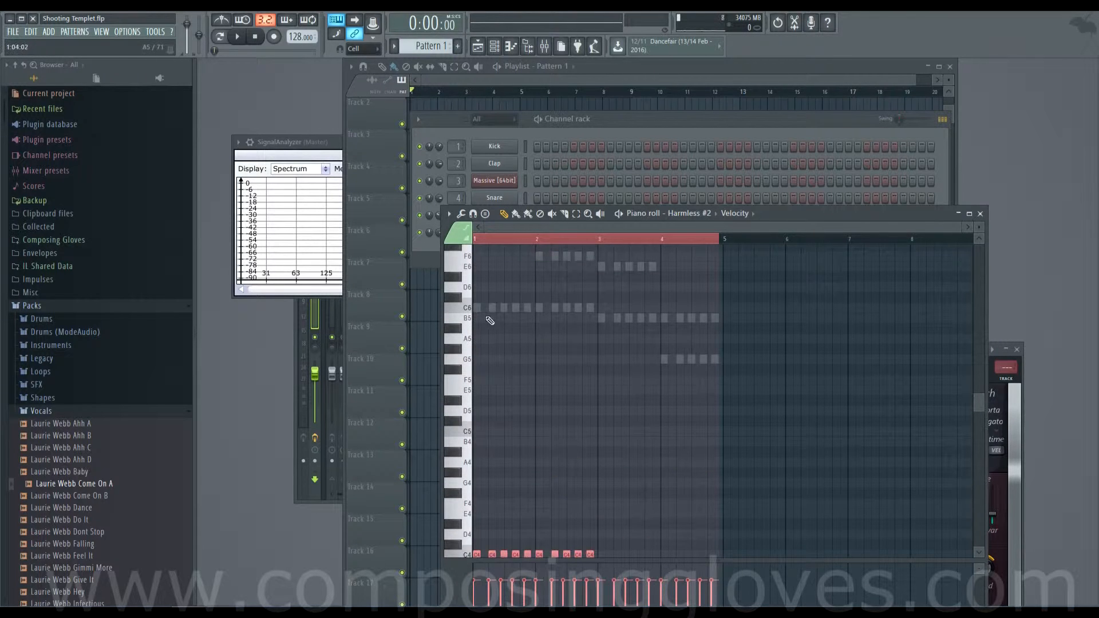
scroll(490, 321, down, 3)
key(space)
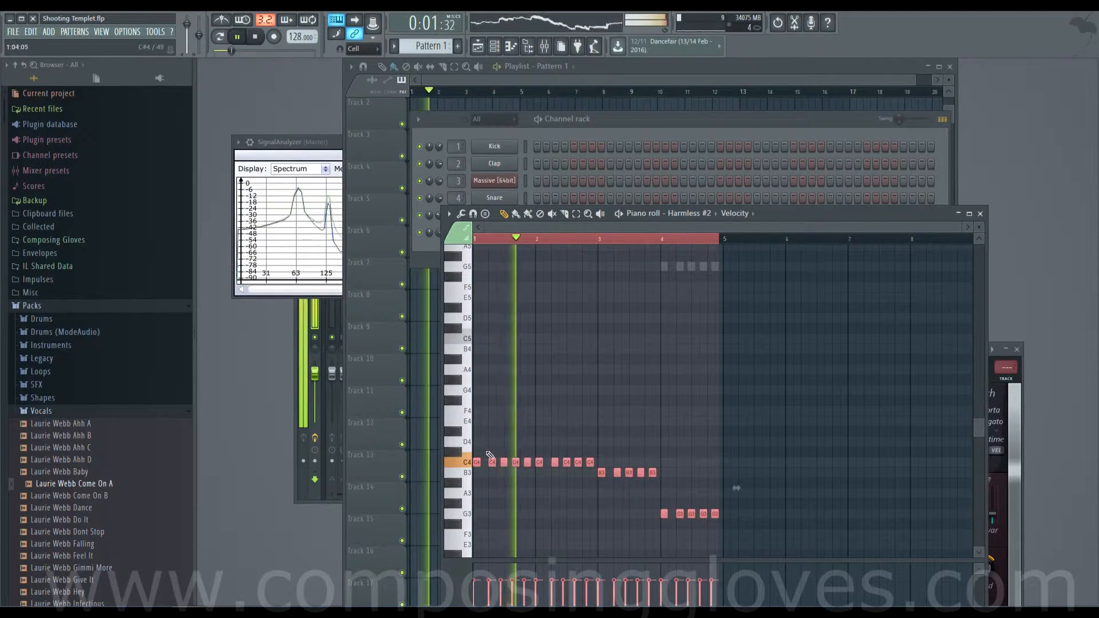
key(space)
- Raise the second bar's bass notes from C4 to F4 and play the pattern with the chords
click(494, 131)
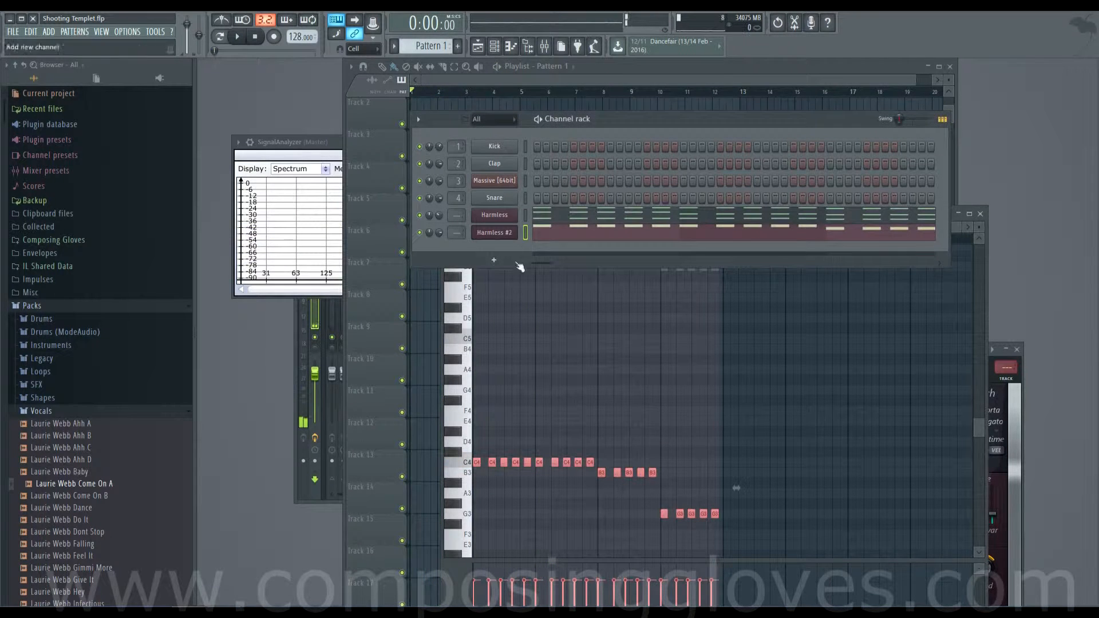
scroll(532, 358, up, 7)
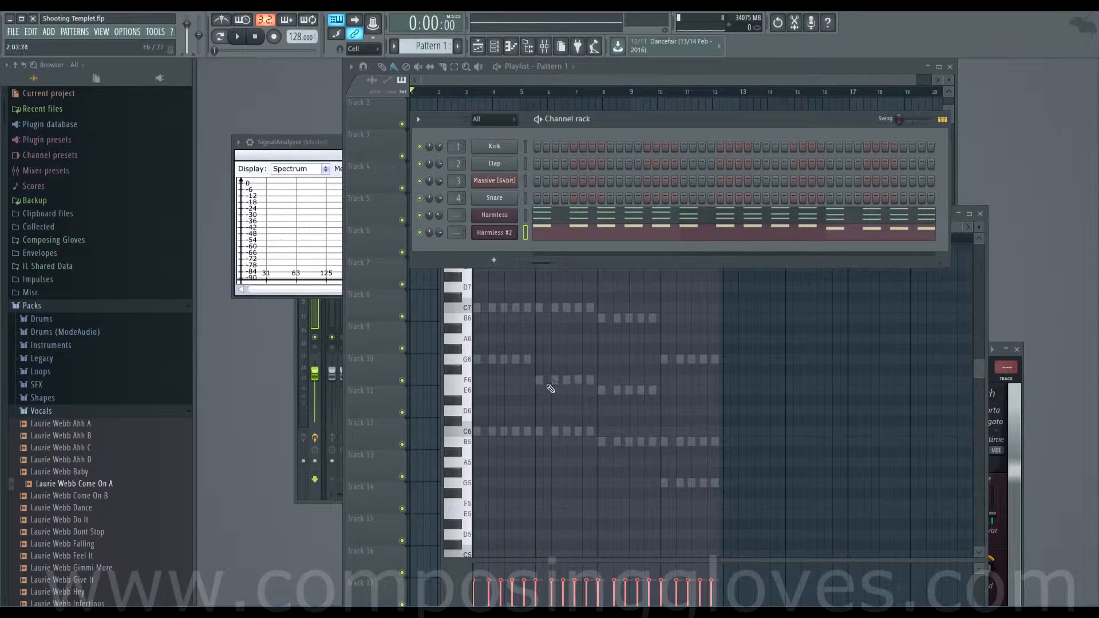
scroll(549, 386, down, 7)
scroll(570, 478, down, 1)
drag(538, 448, 590, 410)
key(space)
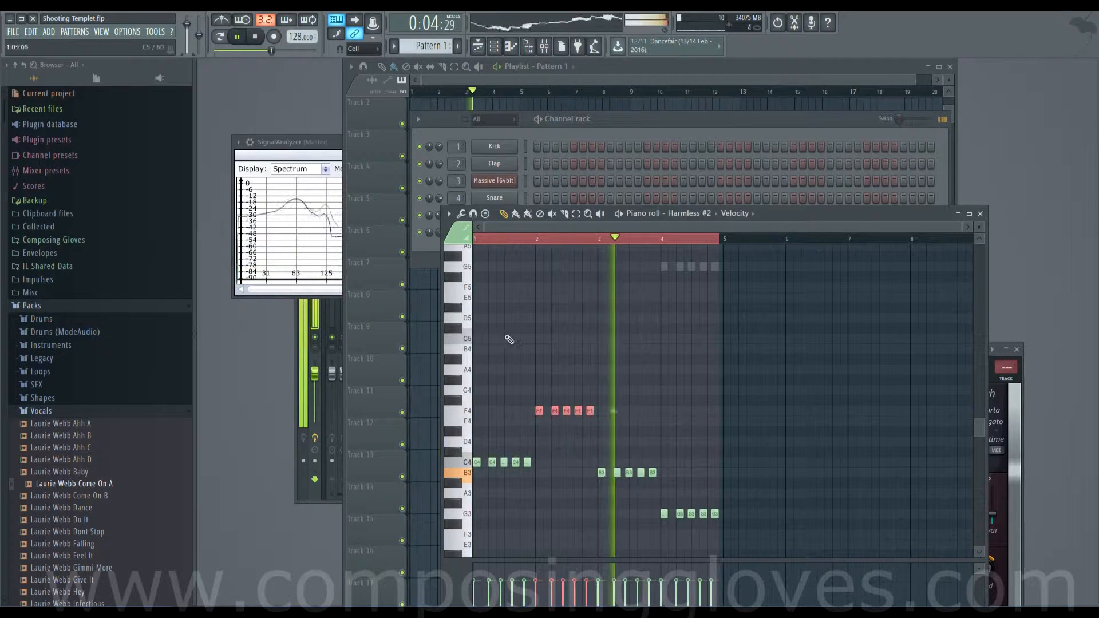
key(space)
- Move the third bar's bass notes up to E4 and play the pattern from bar 3
drag(597, 457, 665, 485)
scroll(631, 440, up, 3)
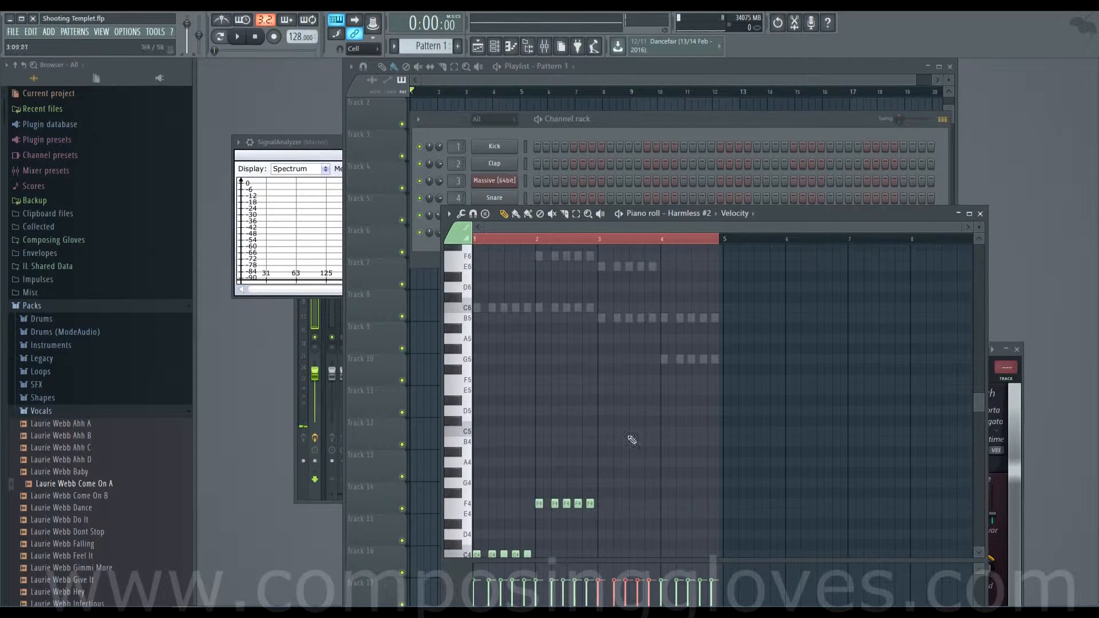
scroll(609, 309, down, 3)
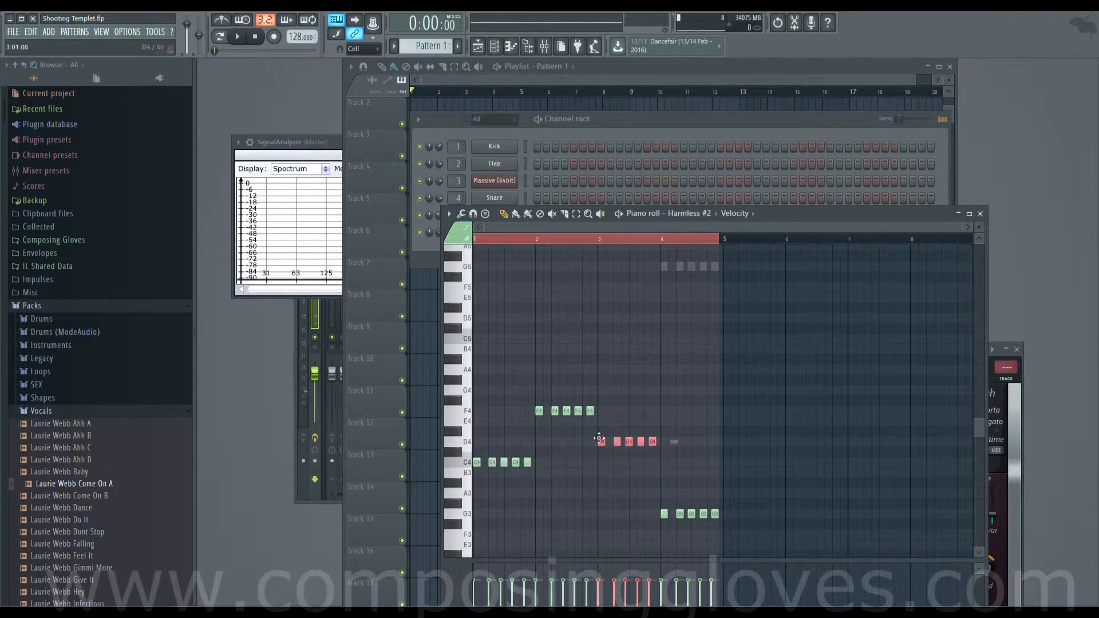
click(607, 240)
key(space)
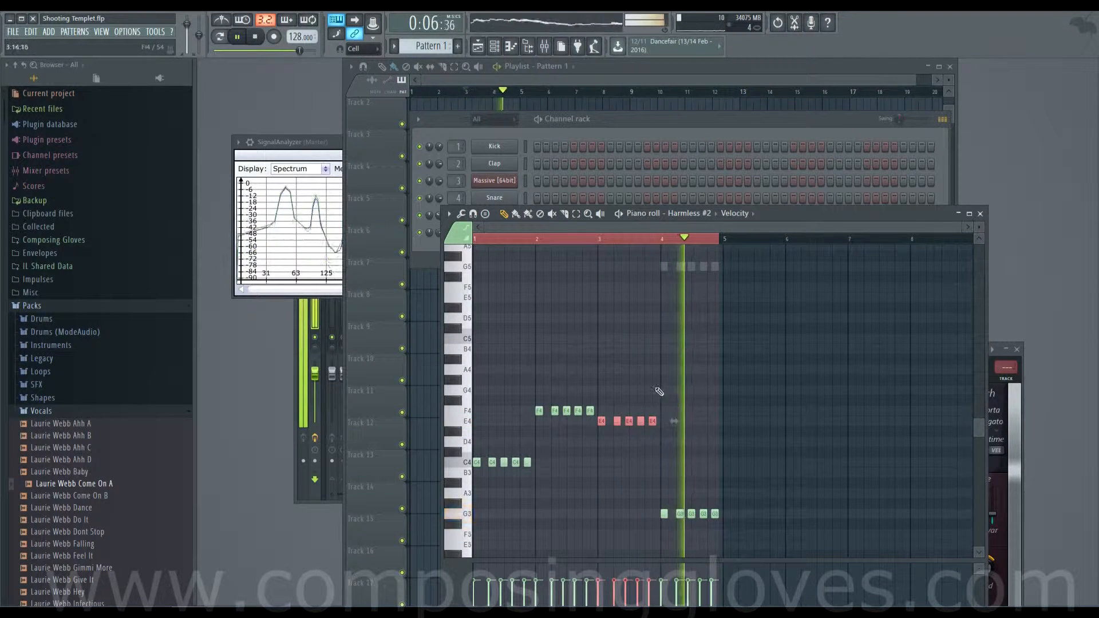
key(space)
- Reopen the Harmless #2 synth from the channel rack and listen to the pattern
click(492, 135)
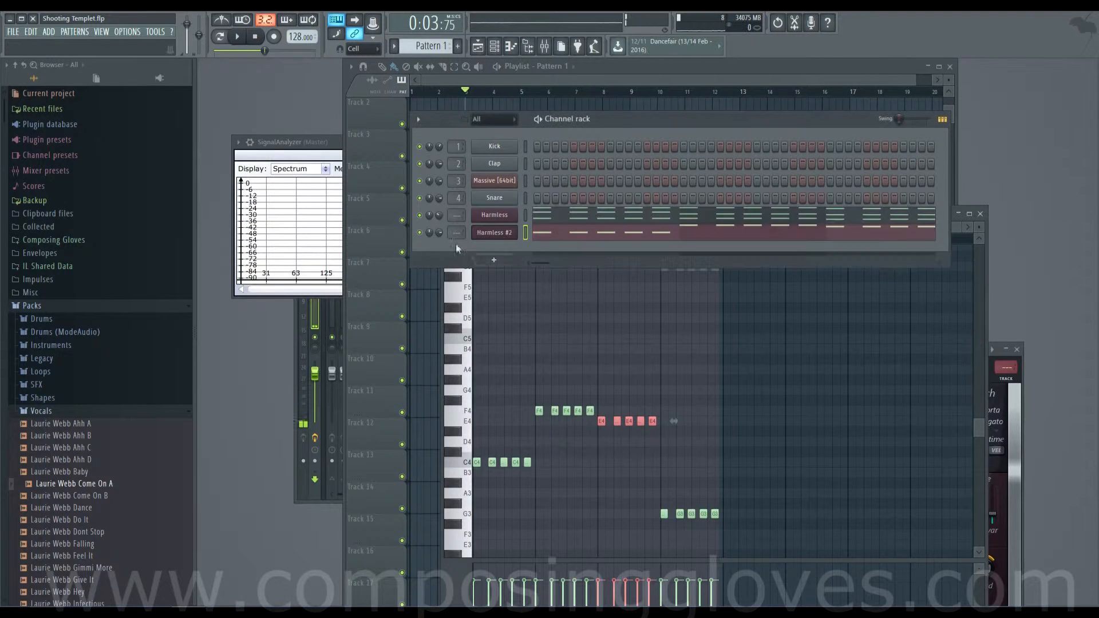
click(498, 231)
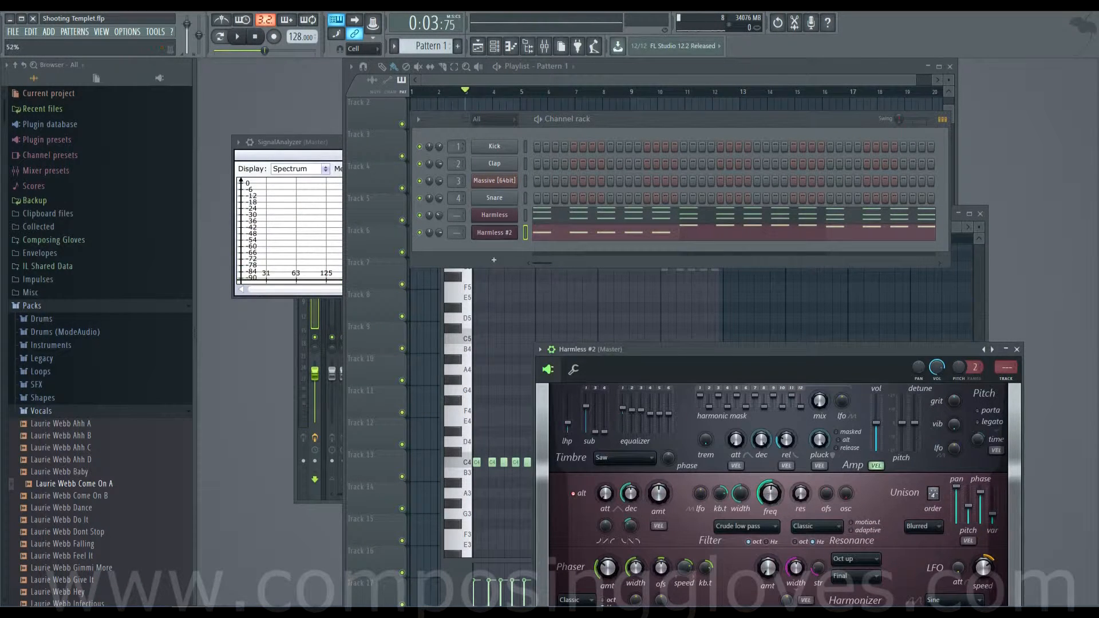
key(space)
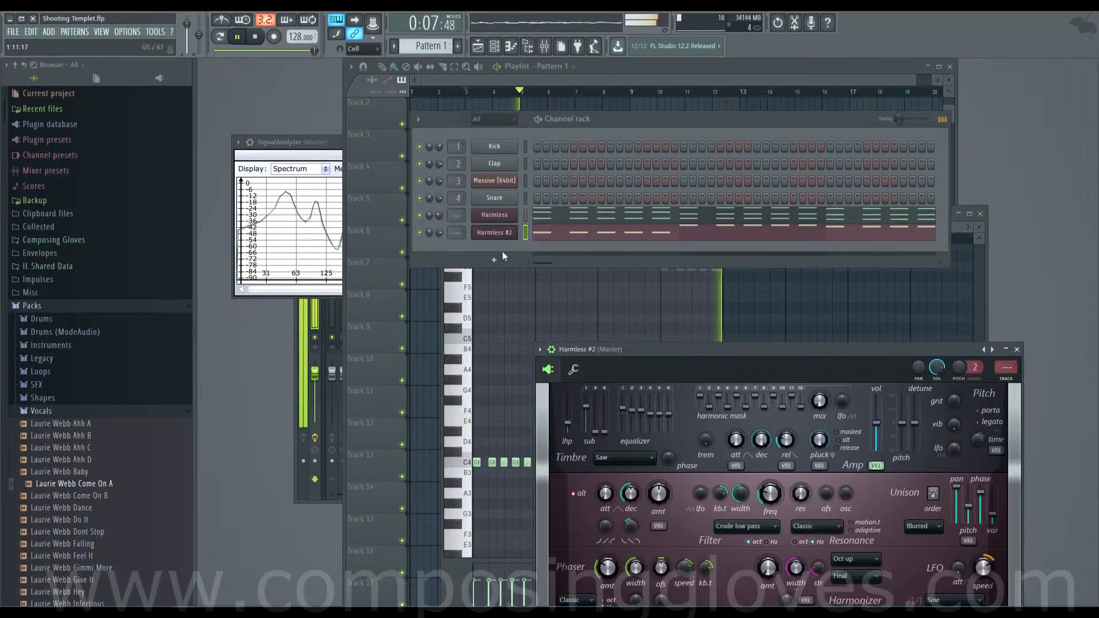
key(space)
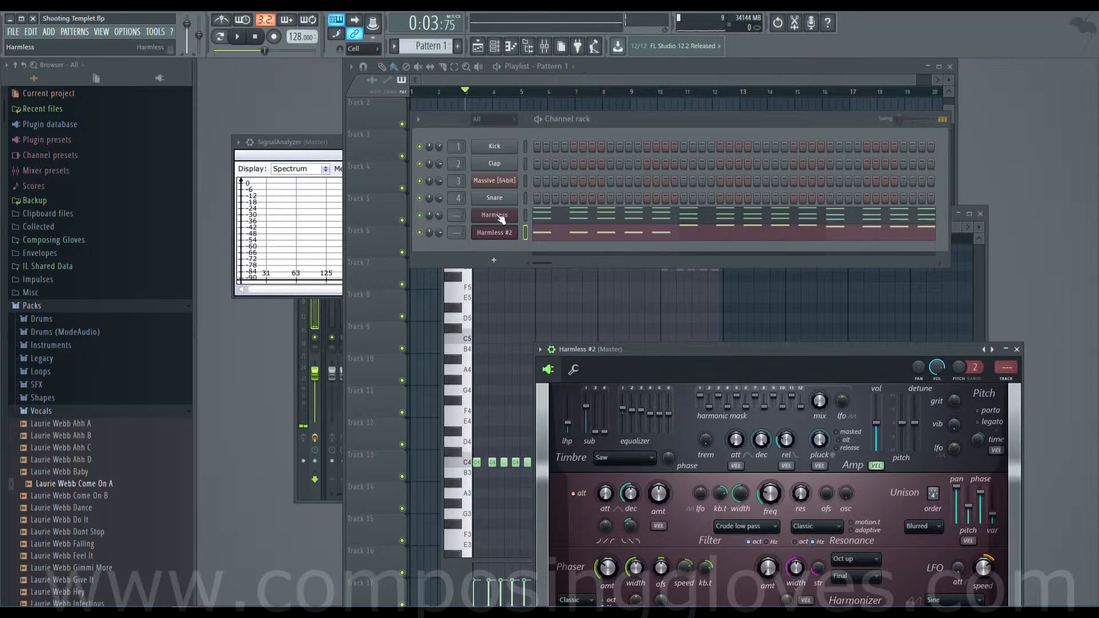
- Clone the Harmless channel, set the clone's unison type to Uniform, and fine-tune its unison order and pitch
click(498, 215)
right_click(497, 213)
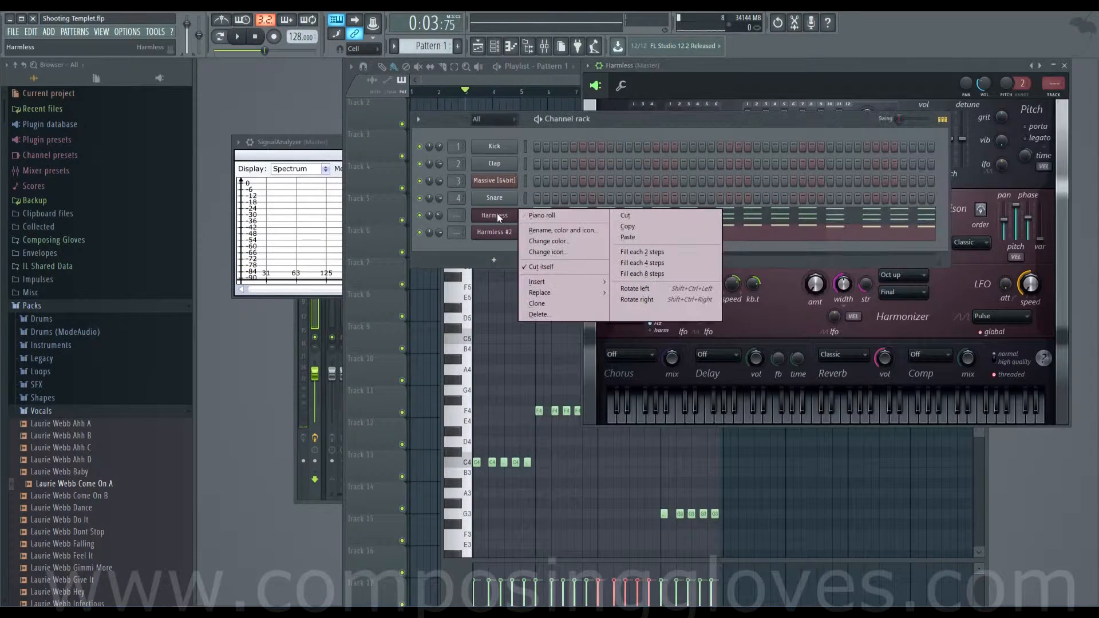
click(568, 306)
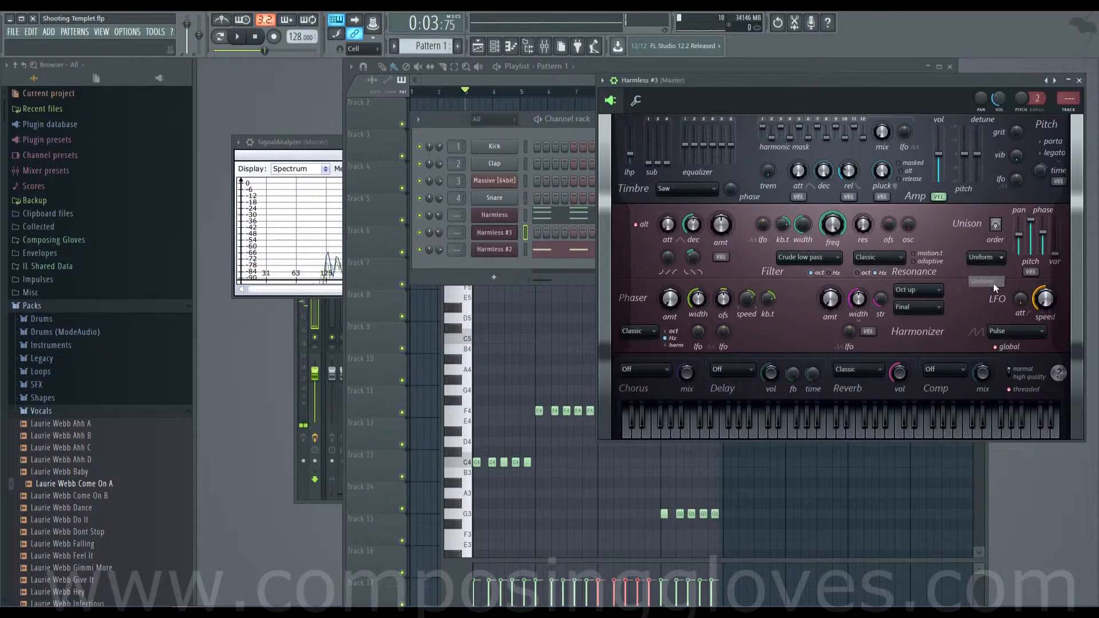
drag(997, 226, 996, 230)
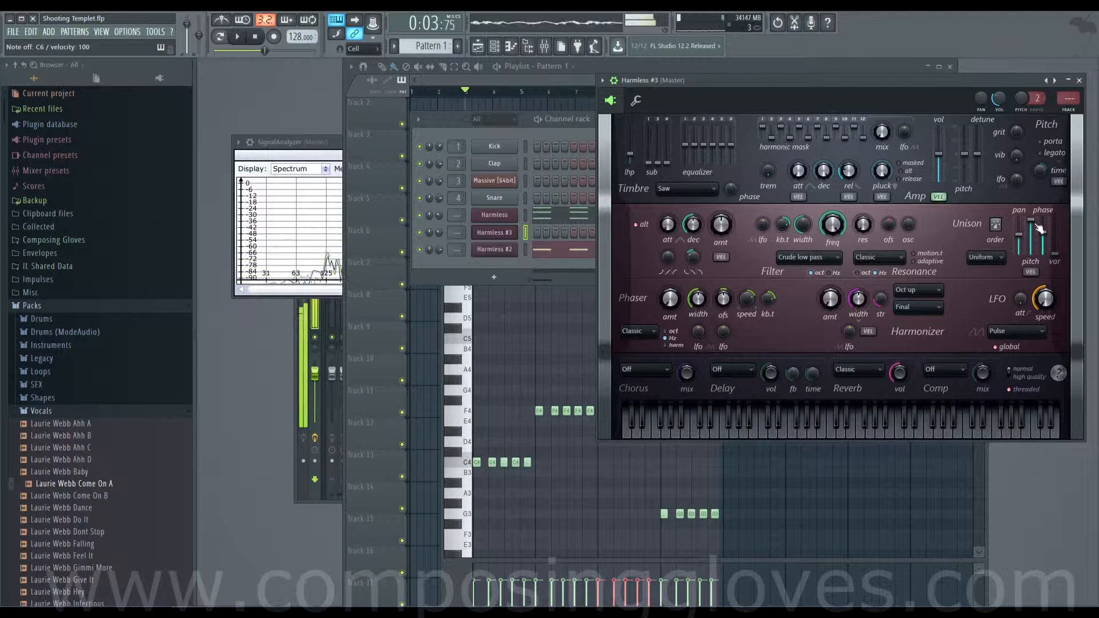
drag(1030, 221, 1030, 227)
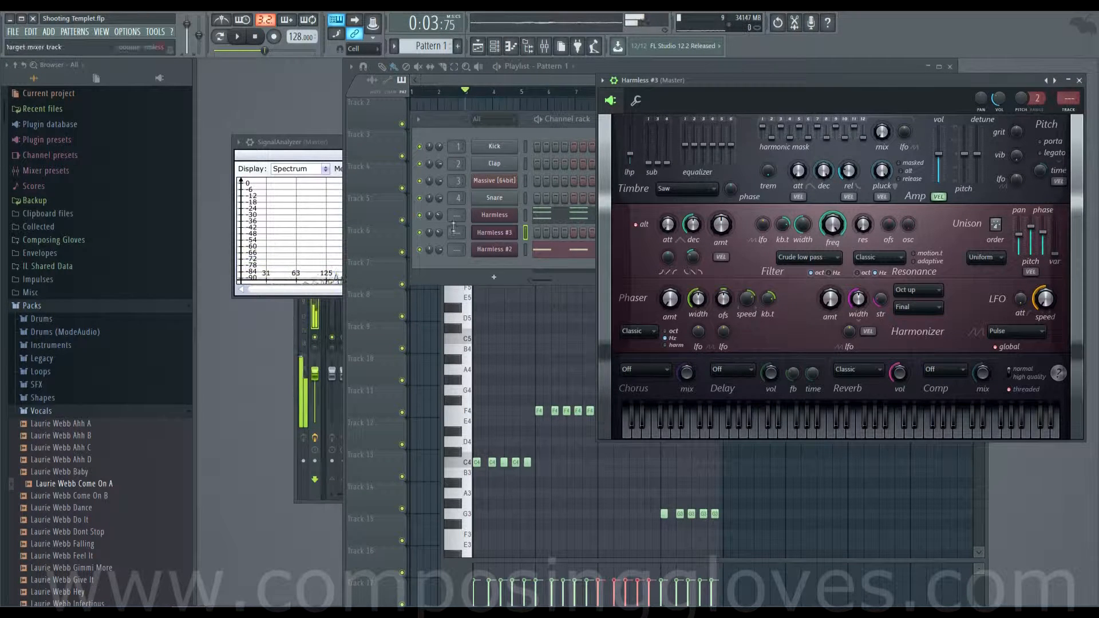
- Copy the Harmless channel's chord pattern into the Harmless #3 channel and play all layers together
right_click(511, 216)
click(667, 229)
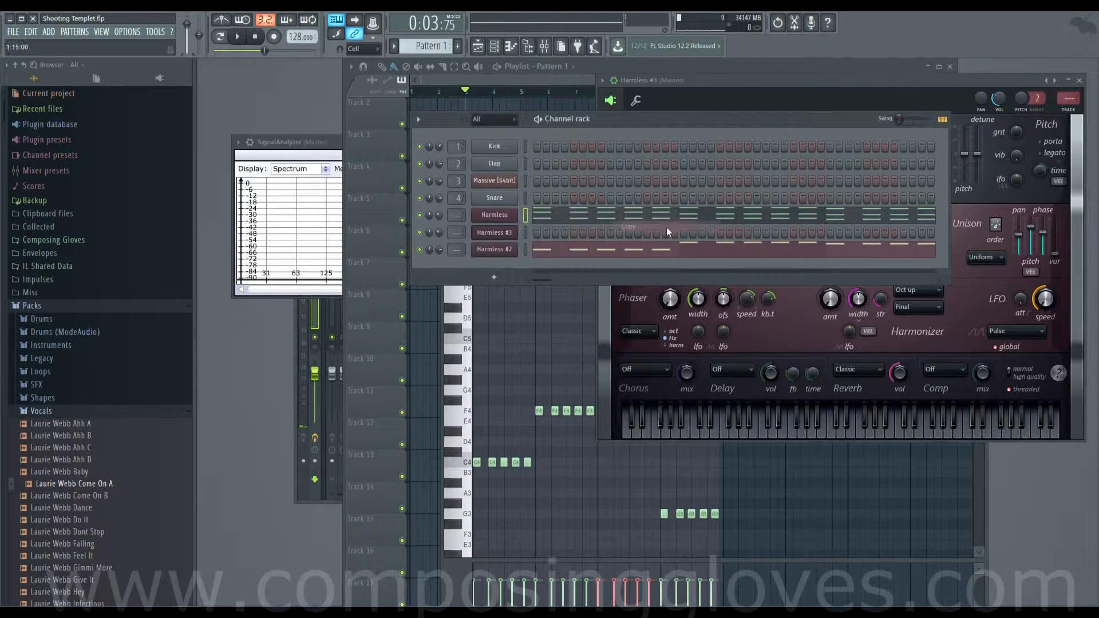
right_click(513, 234)
click(644, 252)
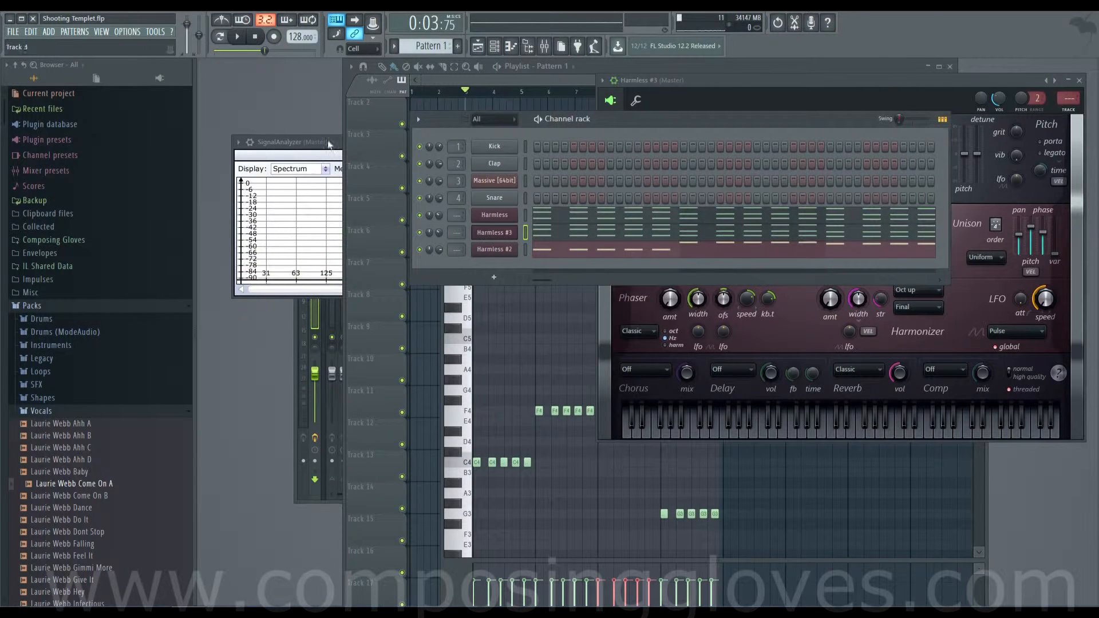
click(240, 39)
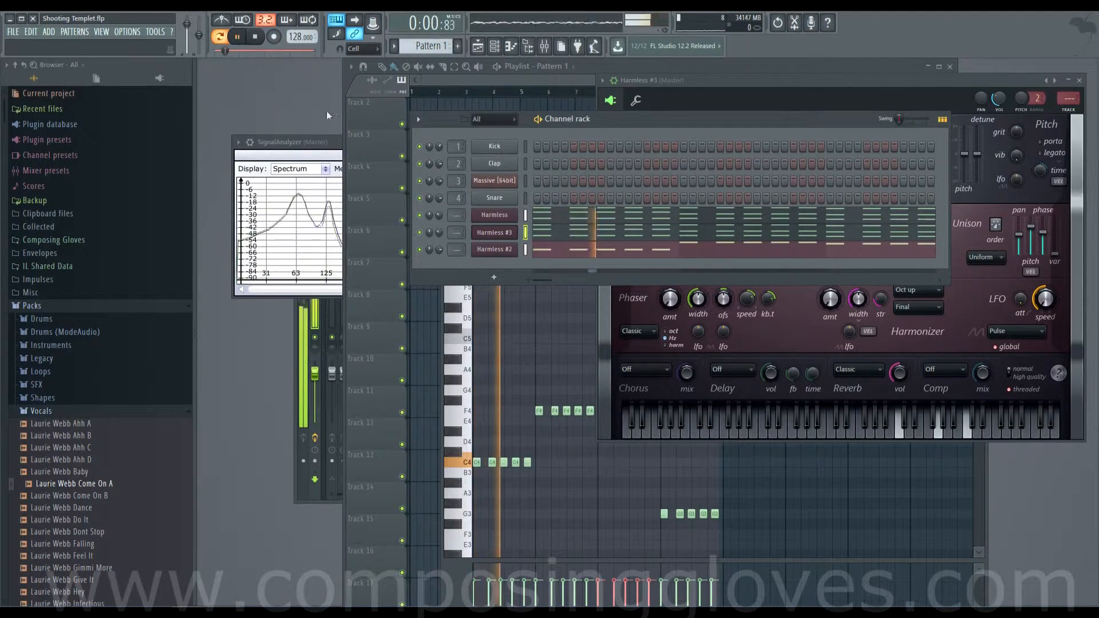
- Adjust the Harmless #3 unison order and lower its unison pan during playback, and stop the pattern
click(494, 229)
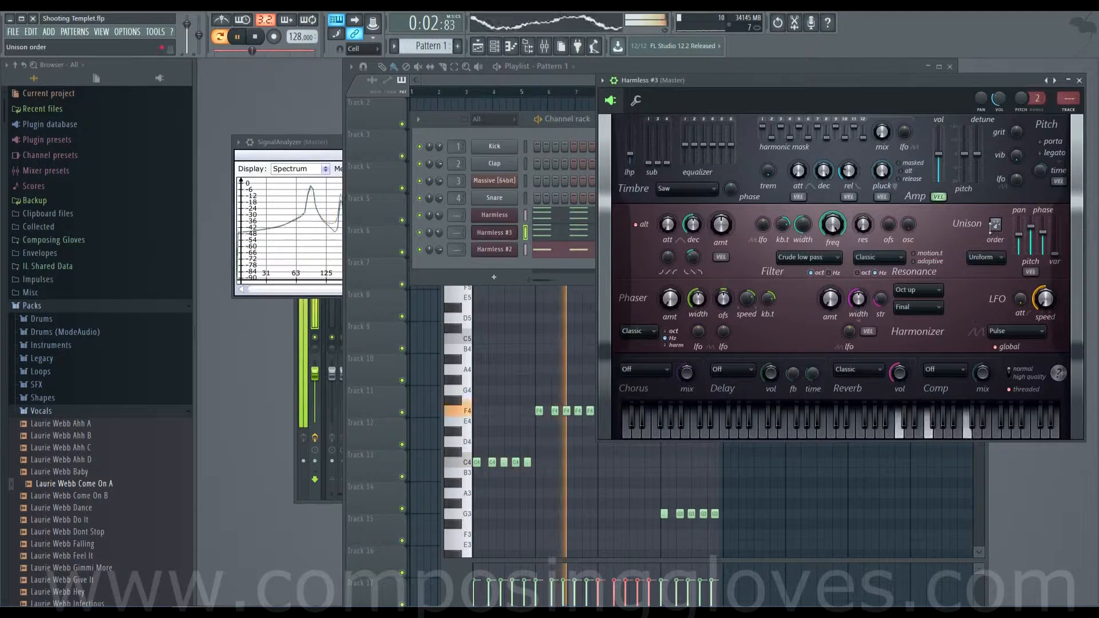
drag(996, 223, 995, 229)
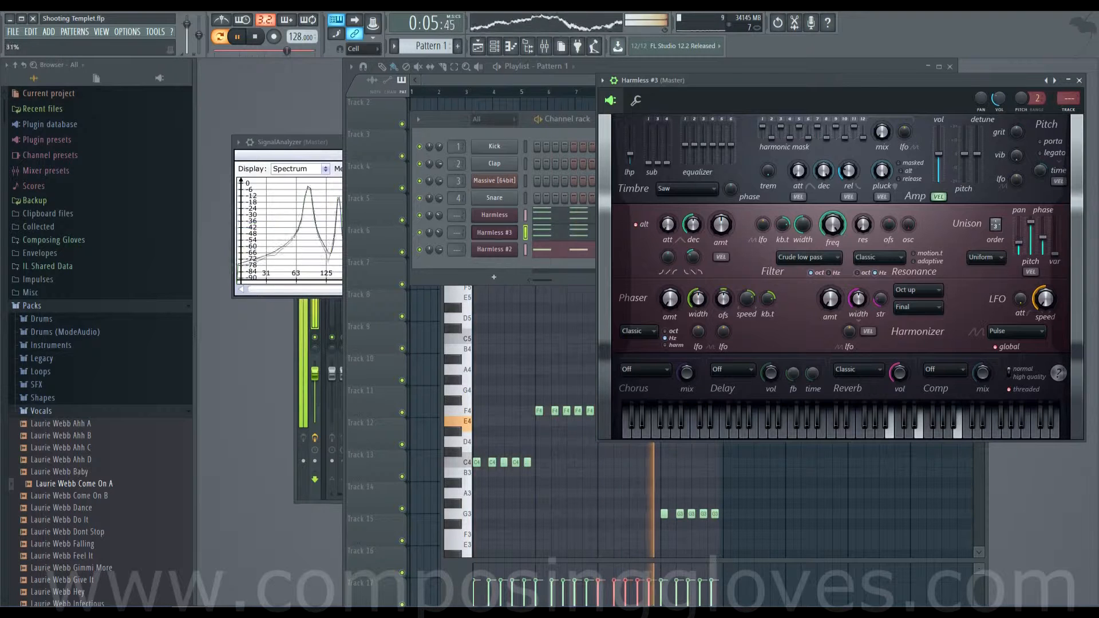
drag(1018, 230, 1018, 245)
drag(439, 250, 439, 252)
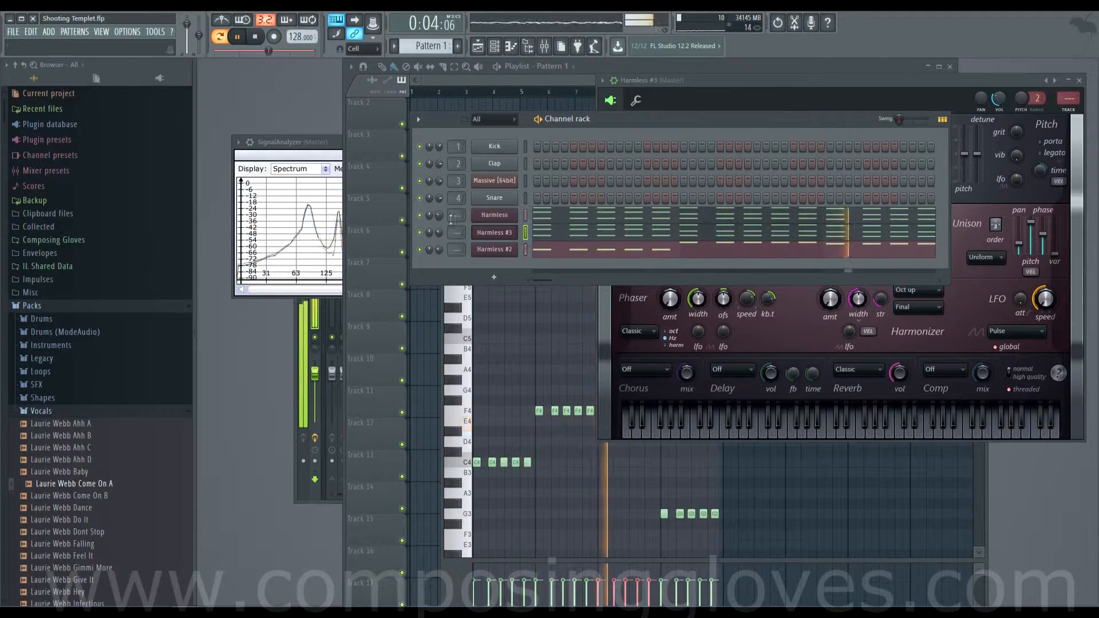
key(space)
- Route the Harmless, Harmless #3 and Harmless #2 channels to mixer tracks 5, 6 and 7
click(499, 216)
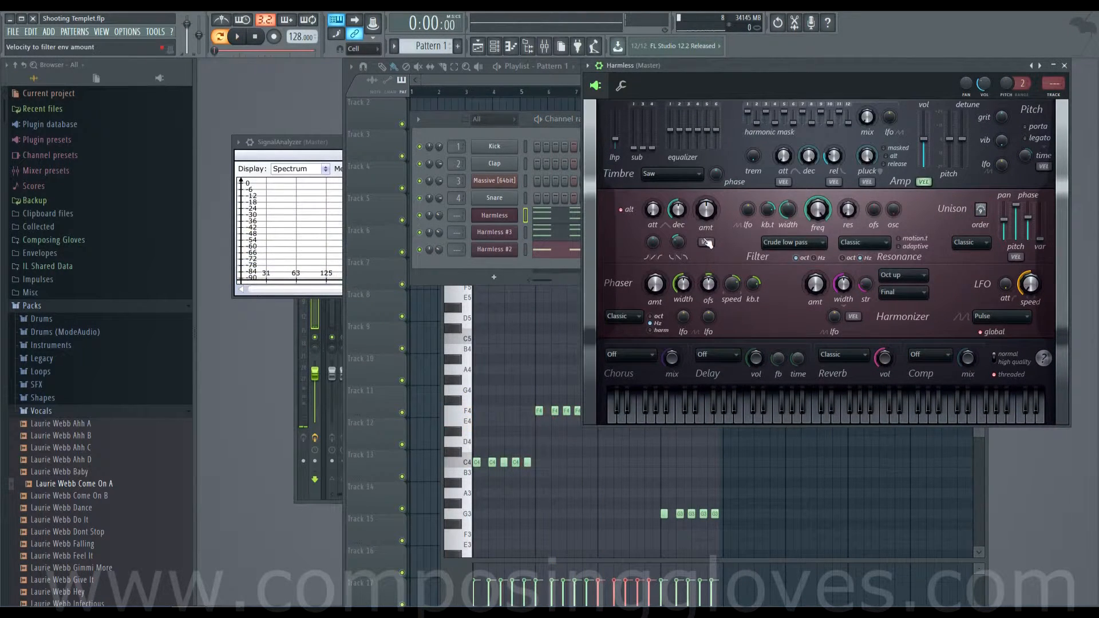
key(ctrl+l)
drag(516, 213, 595, 321)
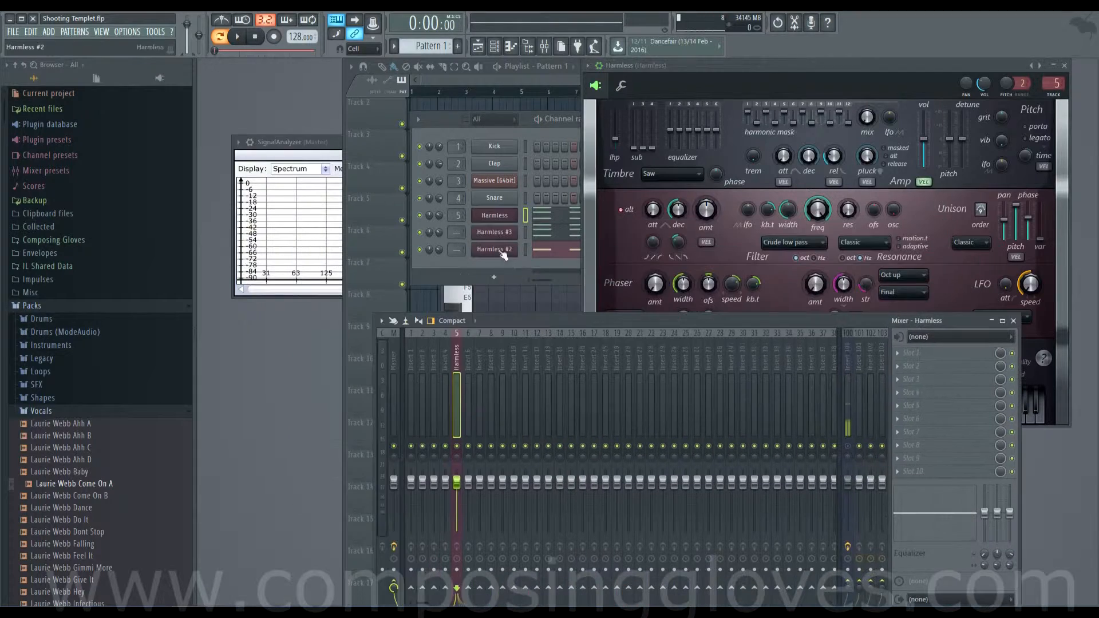
click(504, 235)
key(ctrl+l)
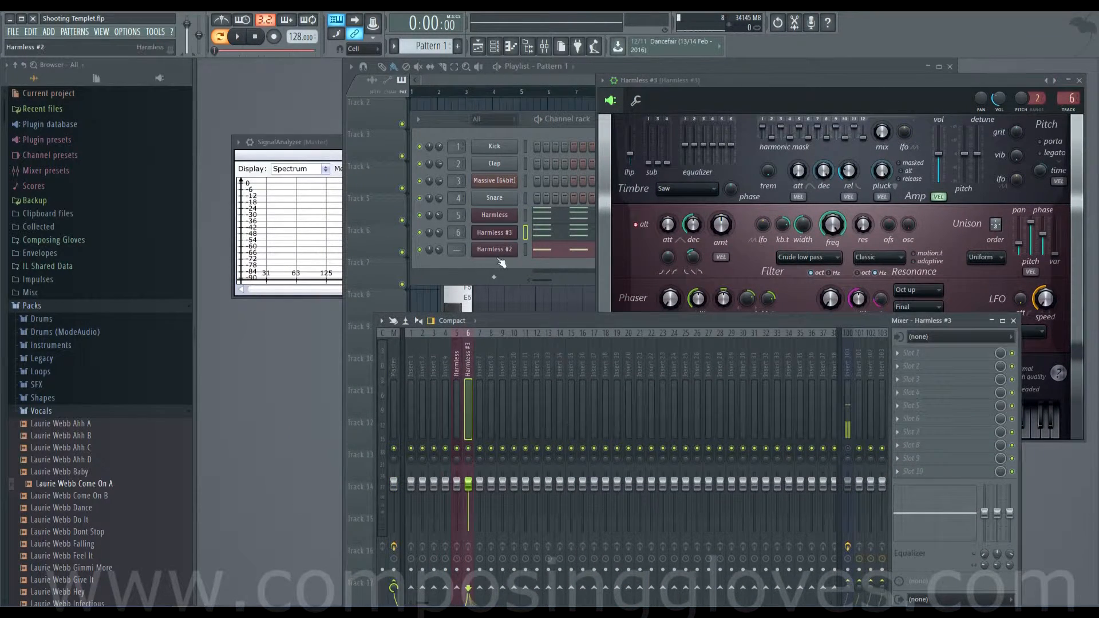
click(500, 257)
key(ctrl+l)
- Set the Harmless #2 reverb to Cathedral and lower the reverb volume while the pattern plays
click(500, 255)
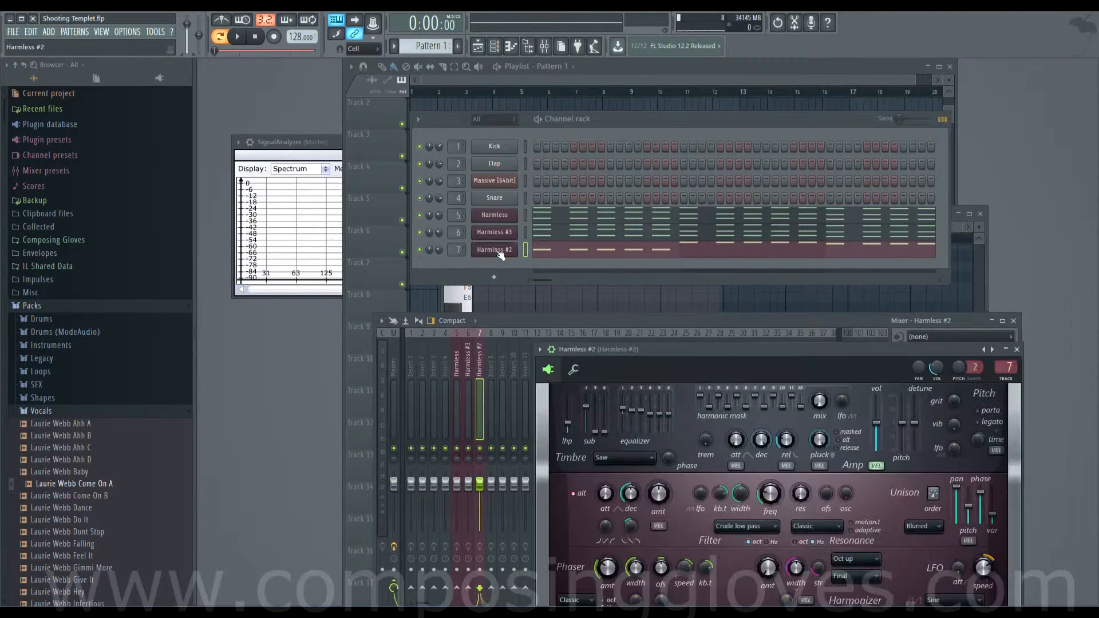
drag(843, 352, 791, 144)
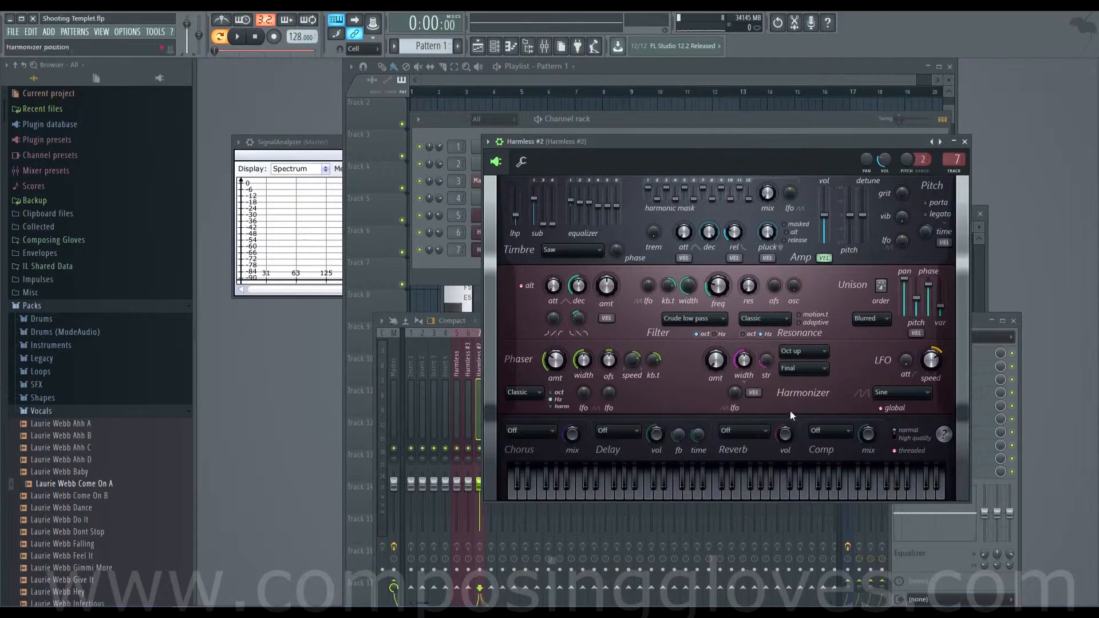
click(764, 437)
click(759, 478)
click(236, 35)
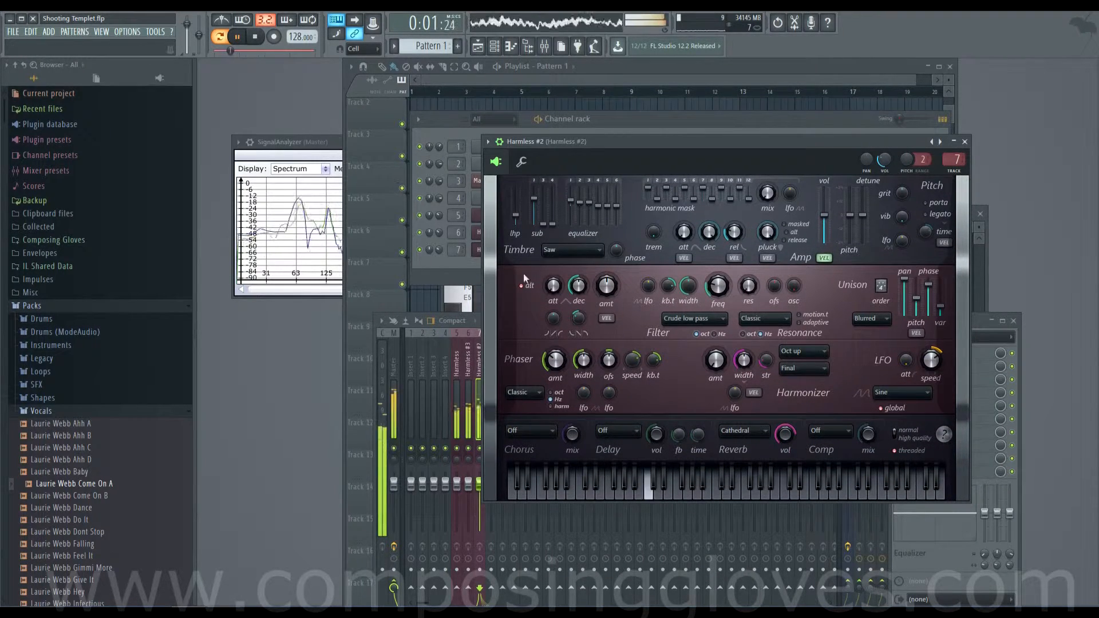
mouse_move(785, 435)
mouse_down()
mouse_move(785, 457)
mouse_move(775, 424)
mouse_up()
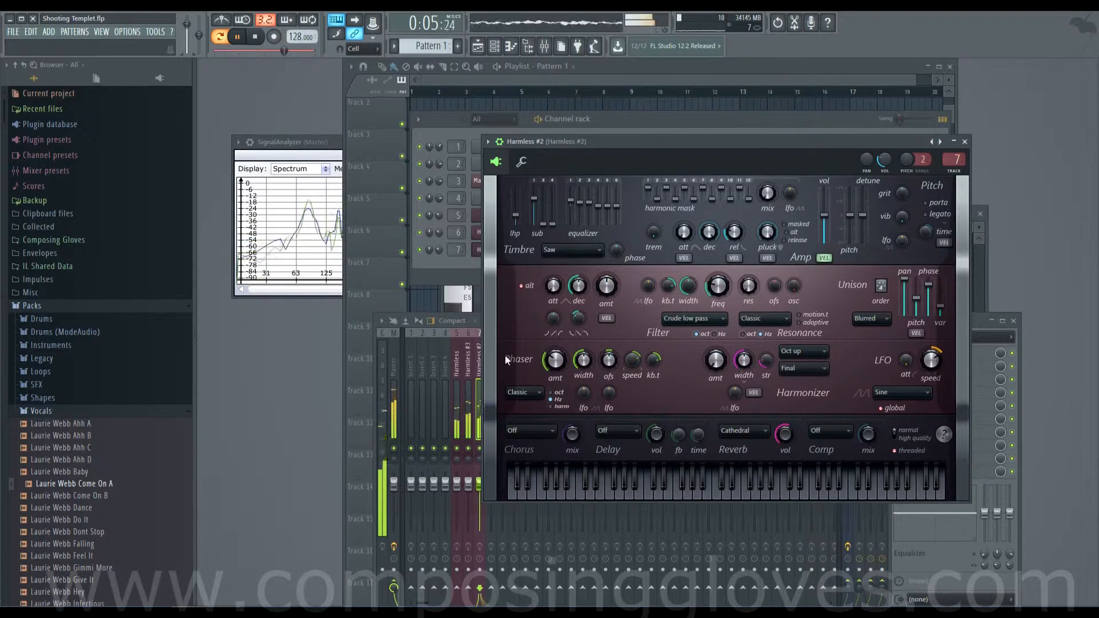
- Raise the filter frequency of Harmless #2 during playback and stop the pattern
click(454, 320)
click(510, 327)
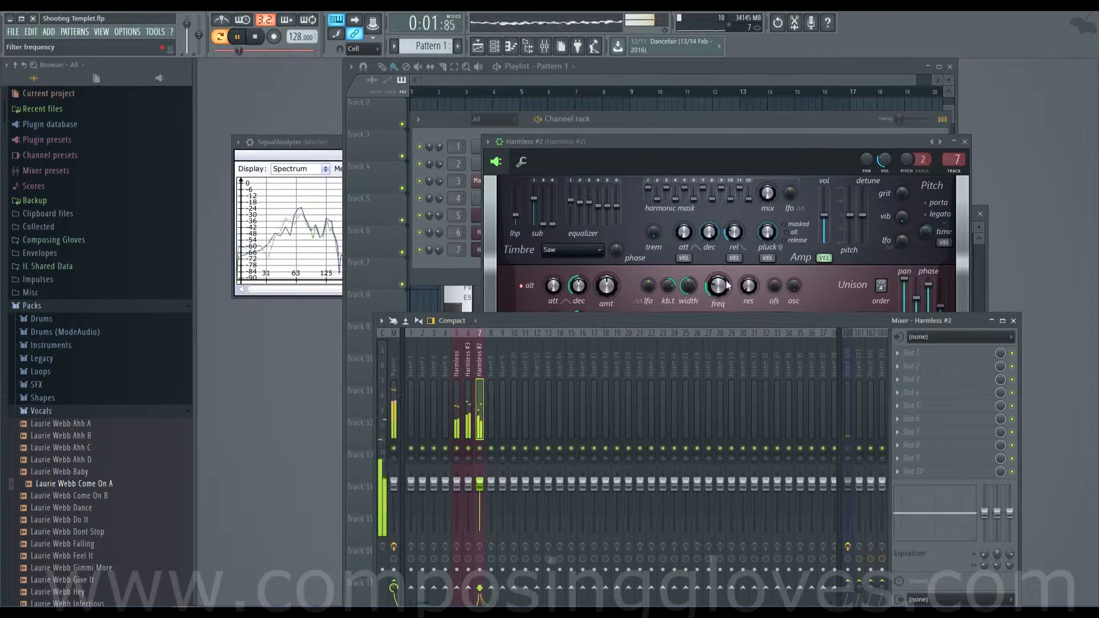
mouse_move(718, 285)
mouse_down()
mouse_move(717, 273)
mouse_move(721, 282)
mouse_up()
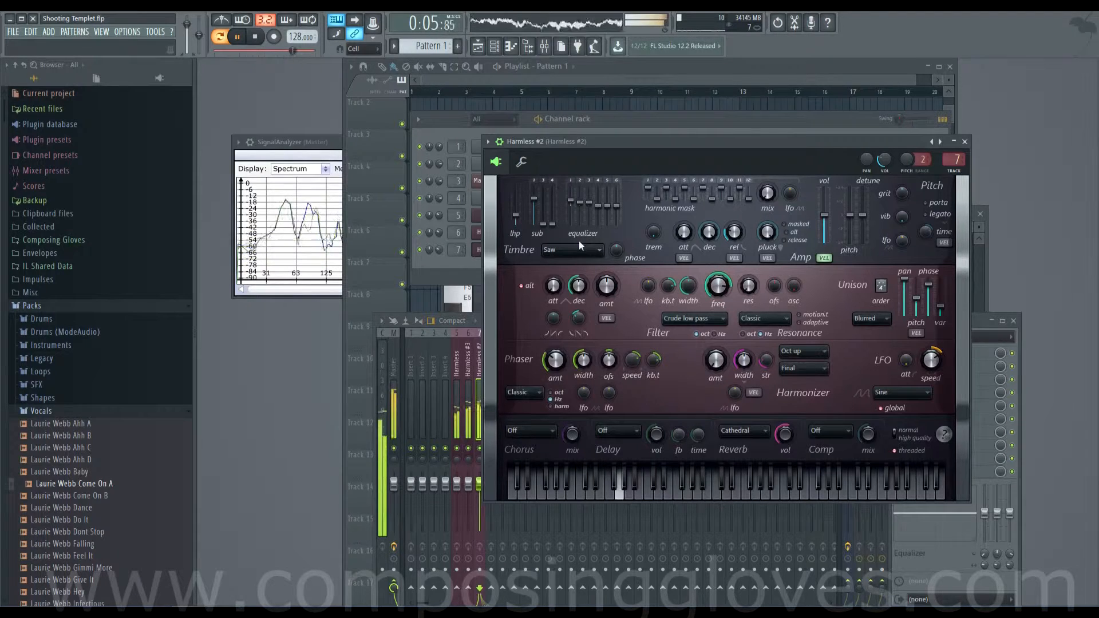
key(space)
- Load Fruity WaveShaper into the first effect slot of the Harmless #2 mixer track
click(453, 273)
click(504, 251)
click(506, 251)
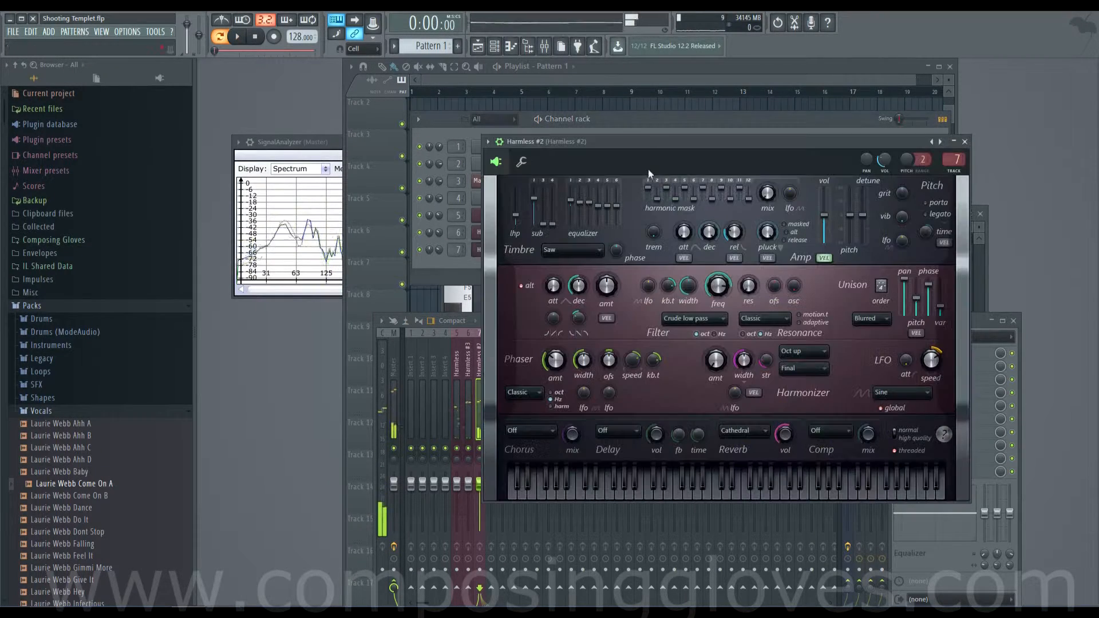
click(974, 321)
click(930, 350)
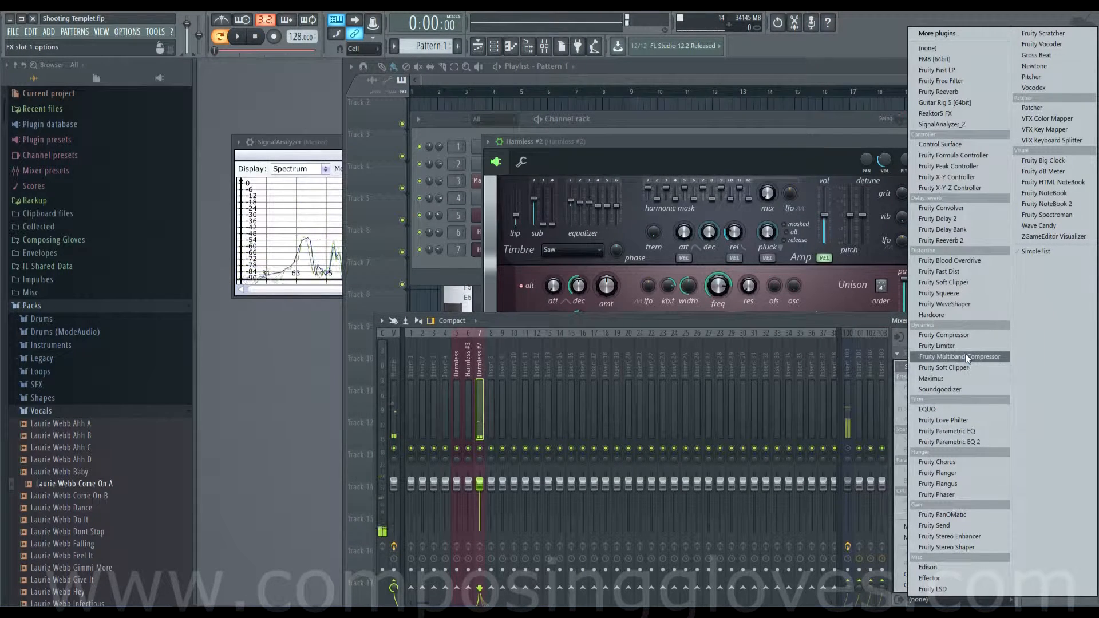
click(977, 304)
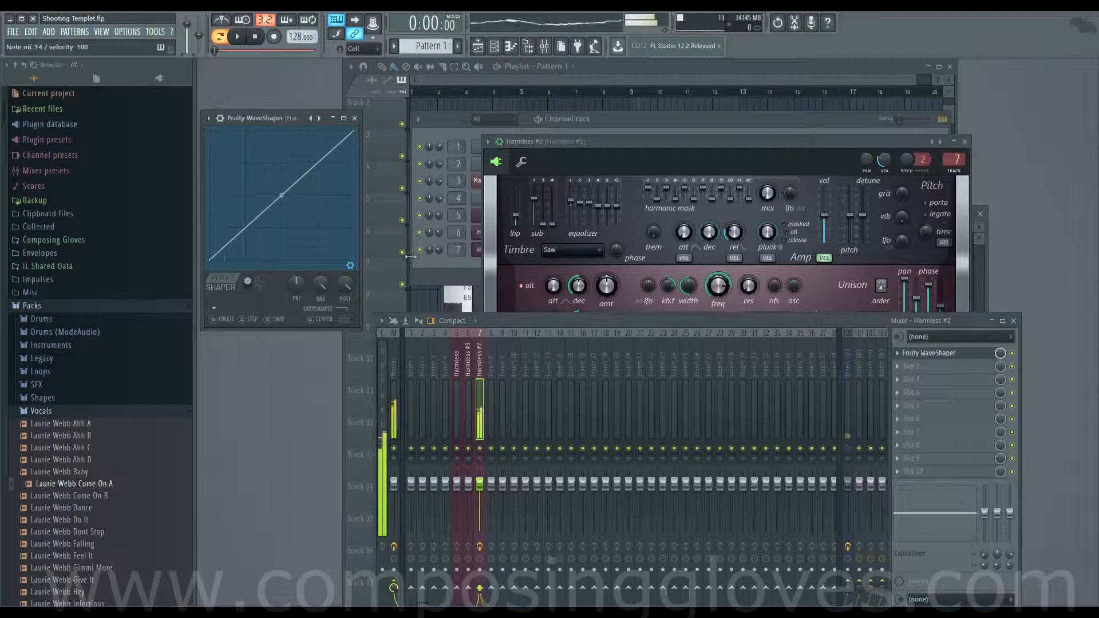
- Bend the WaveShaper curve into a steep rise that levels off near the maximum, and listen to it with all layers
drag(281, 195, 224, 184)
right_click(253, 175)
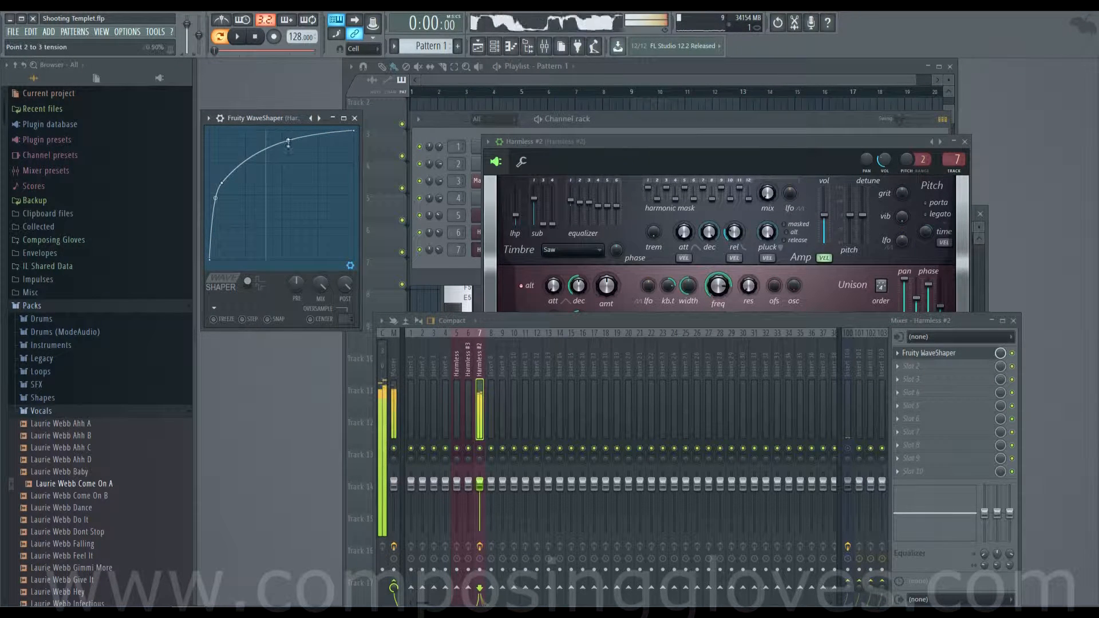
drag(288, 143, 287, 158)
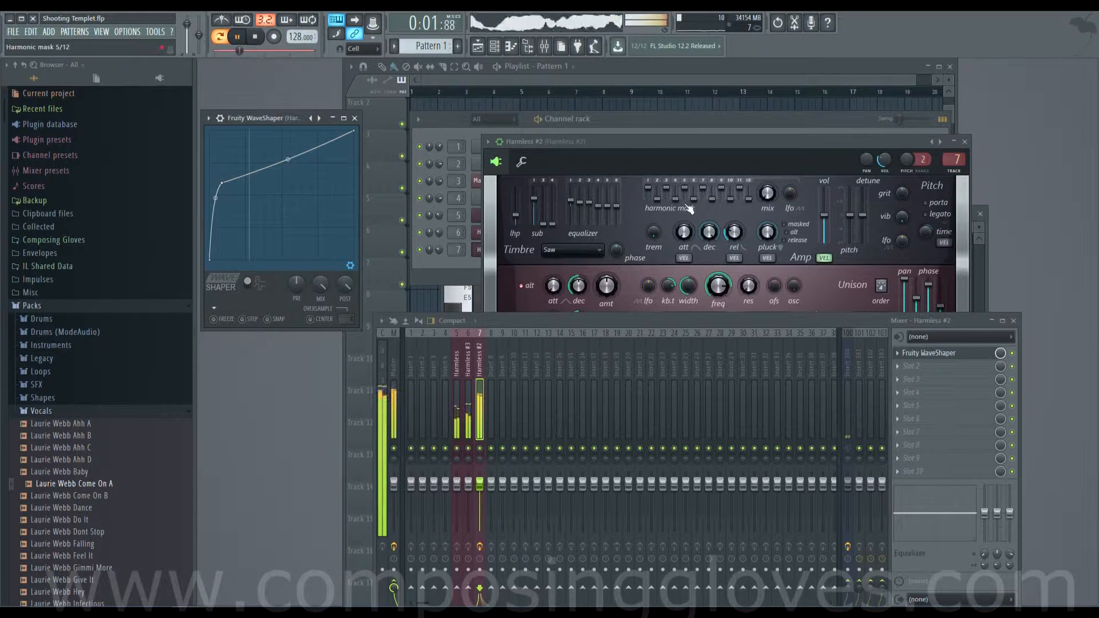
mouse_move(227, 183)
mouse_down()
mouse_move(228, 215)
mouse_move(229, 204)
mouse_up()
drag(292, 172, 291, 137)
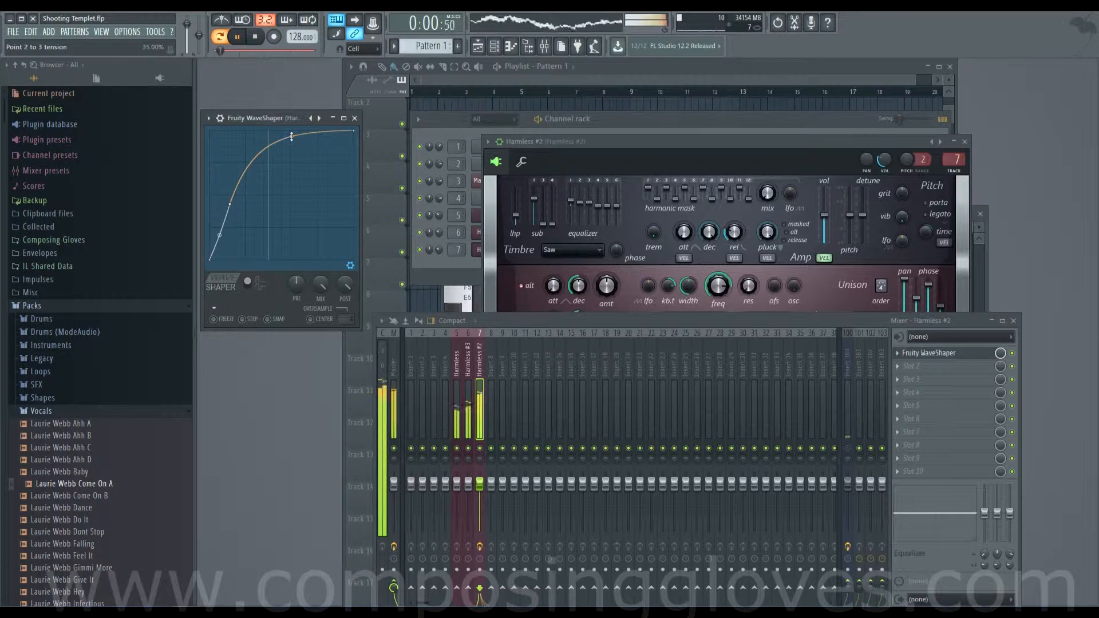
click(560, 128)
click(830, 302)
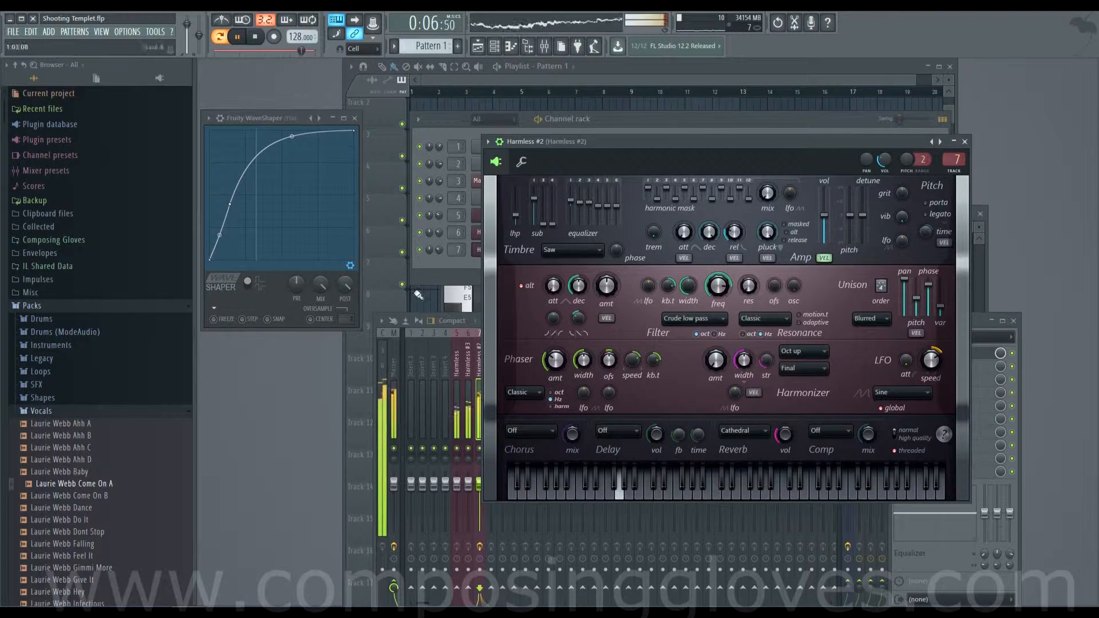
click(472, 268)
key(space)
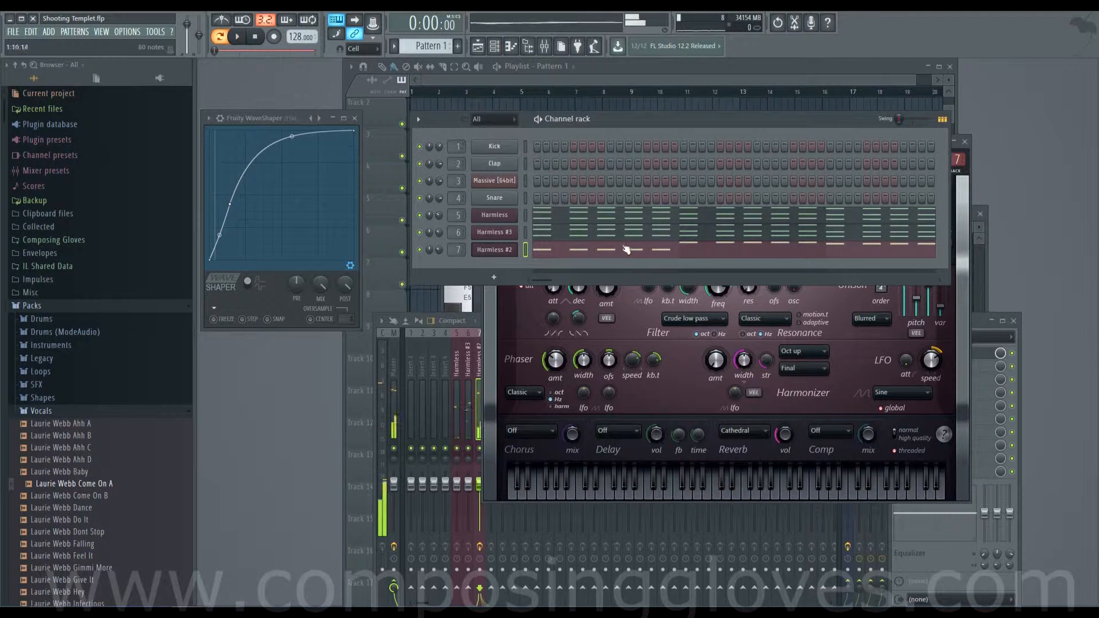
- Mute the Harmless #3 and Harmless #2 channels and open the Harmless channel's notes in the piano roll
click(581, 230)
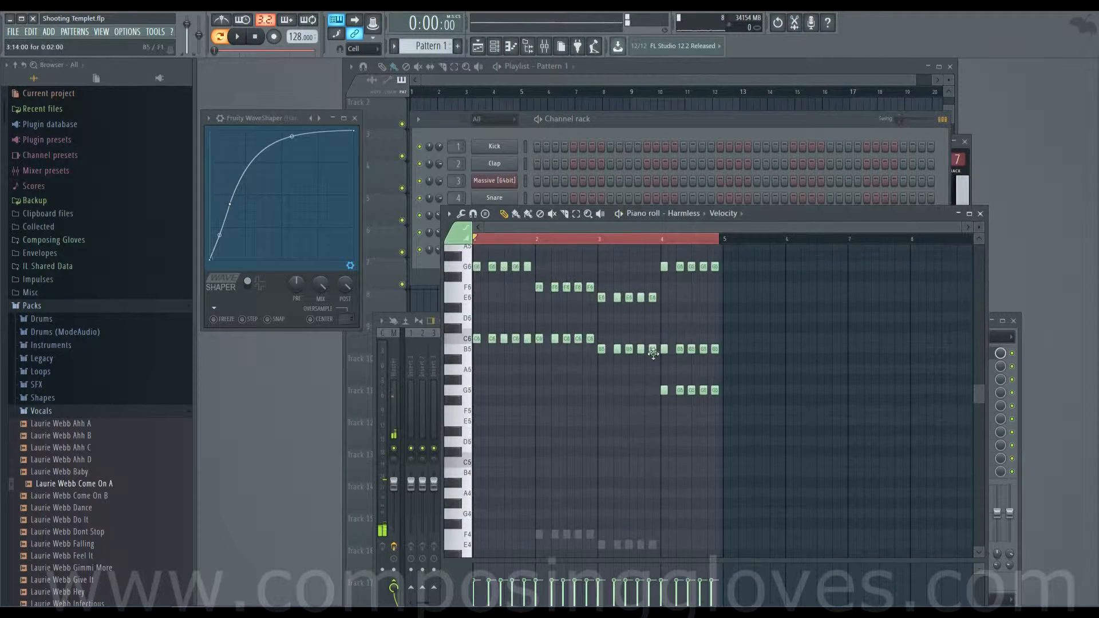
scroll(569, 349, up, 2)
click(431, 267)
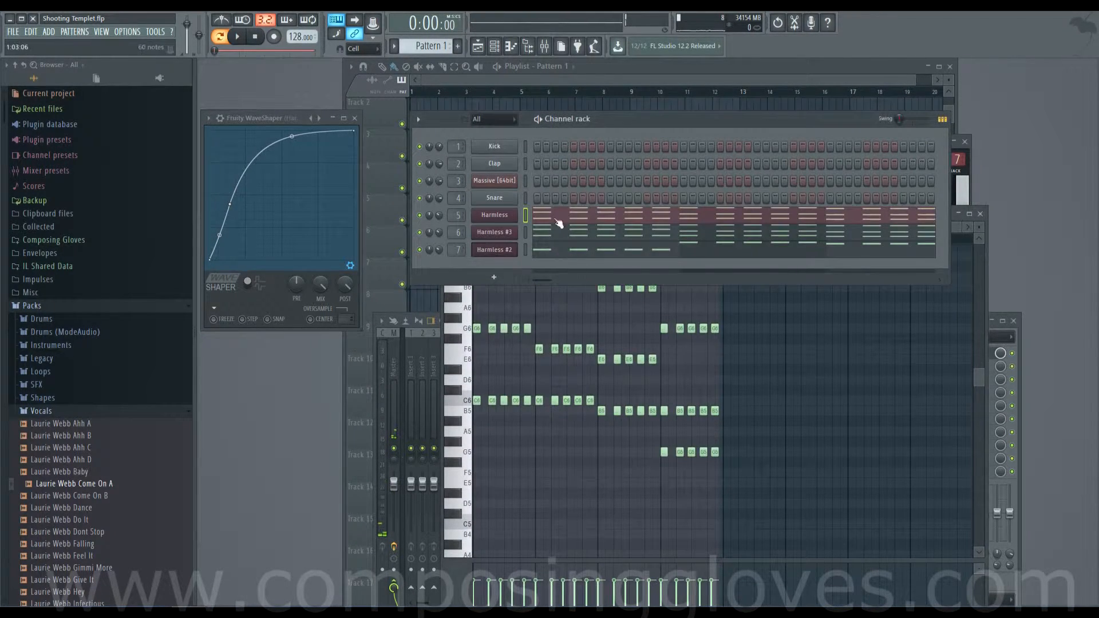
right_click(421, 217)
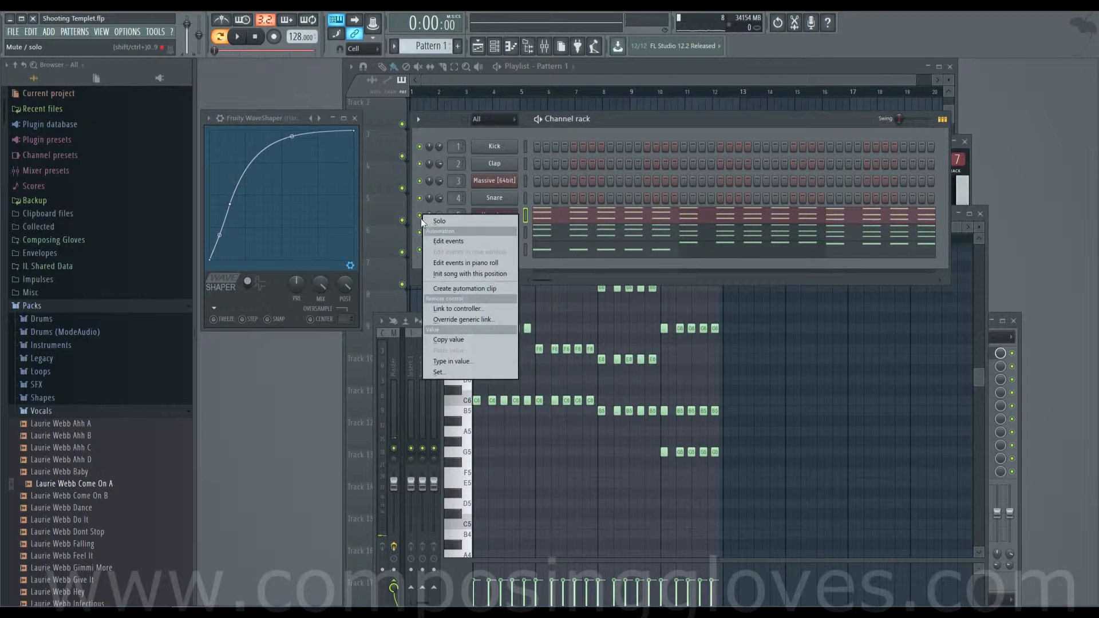
click(419, 216)
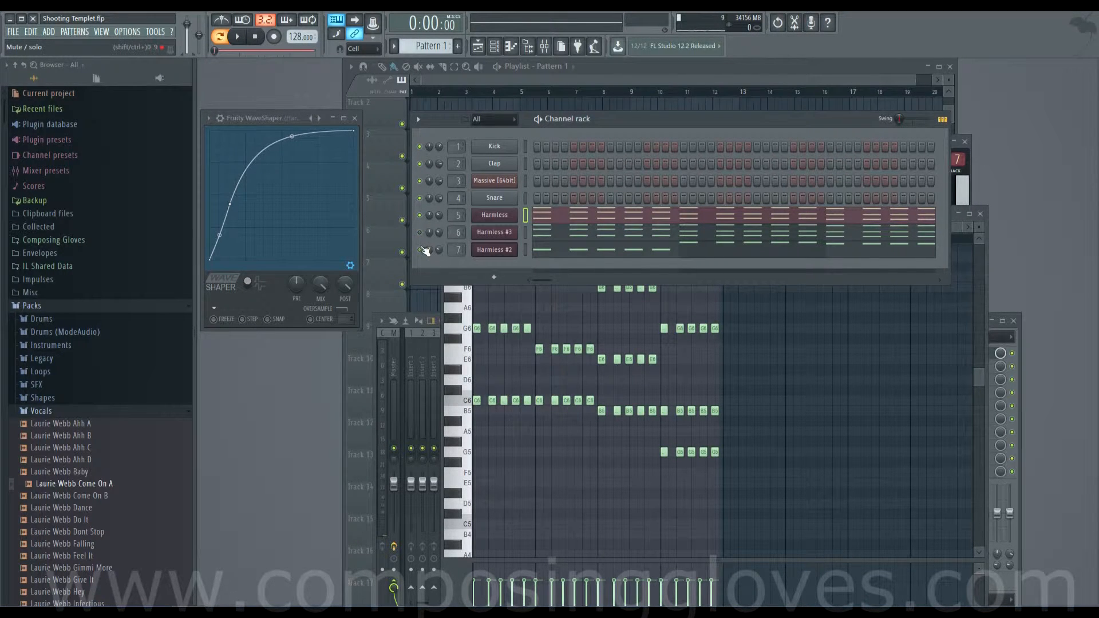
click(586, 226)
scroll(526, 350, up, 2)
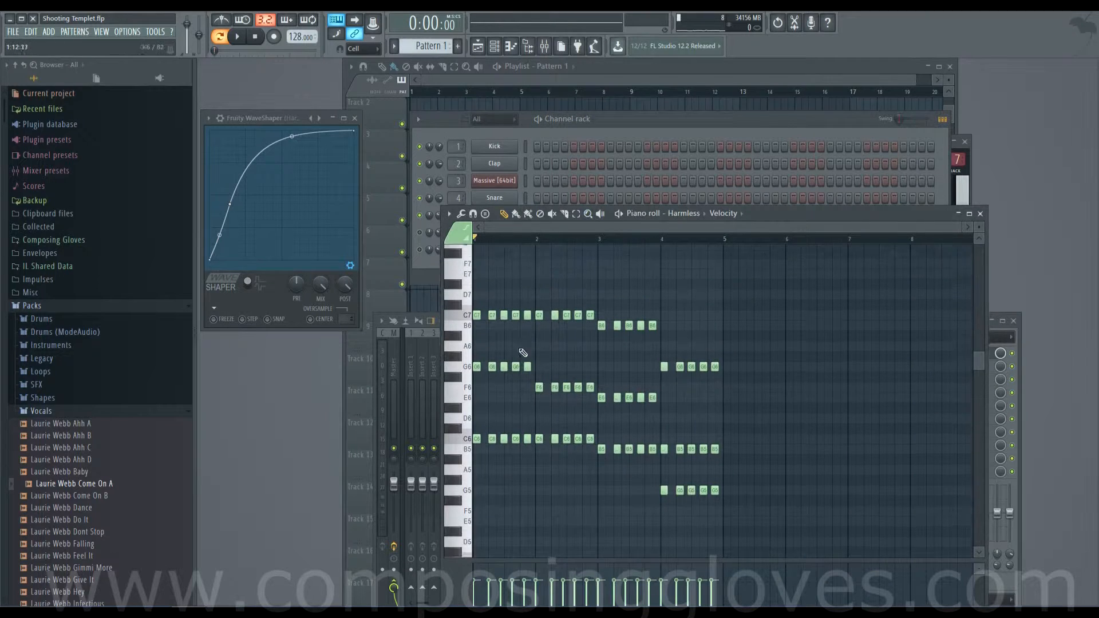
scroll(532, 351, down, 1)
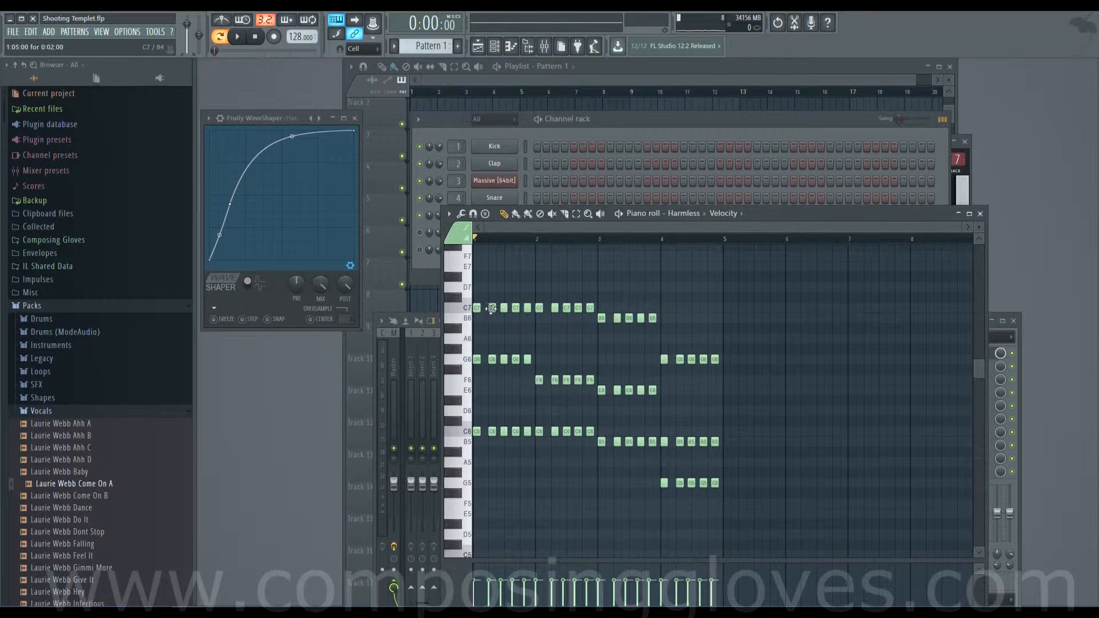
- Clear the Harmless channel's notes and fill bar 1 with five chord hits on C6, D#6, G6 and C7
key(ctrl+a)
click(458, 432)
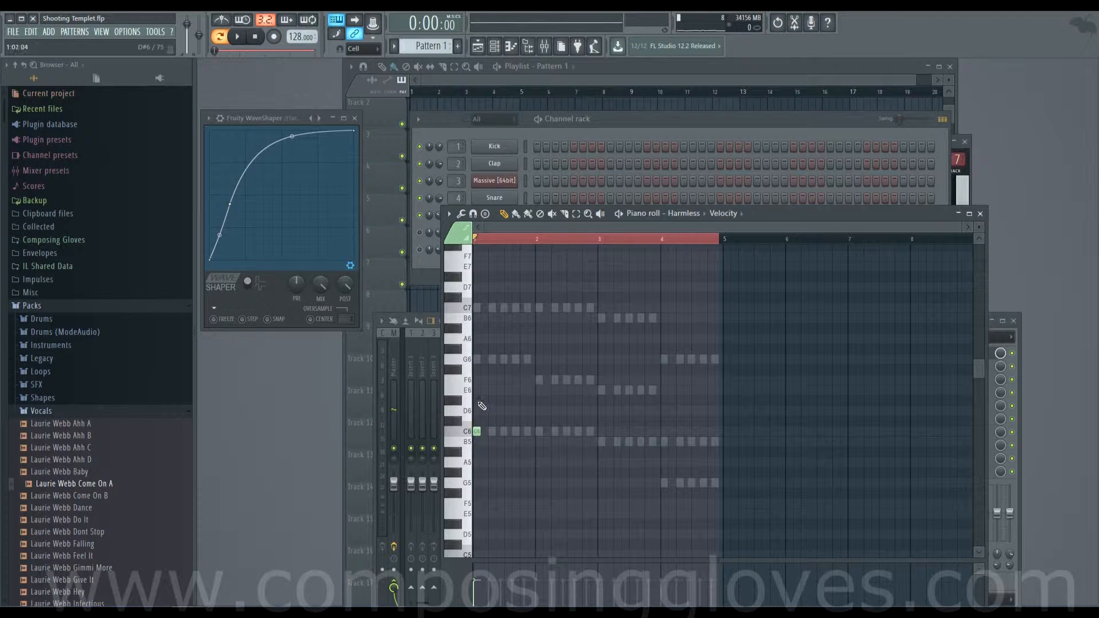
click(478, 360)
drag(479, 298, 531, 435)
scroll(500, 433, up, 3)
drag(531, 435, 555, 436)
drag(480, 433, 588, 453)
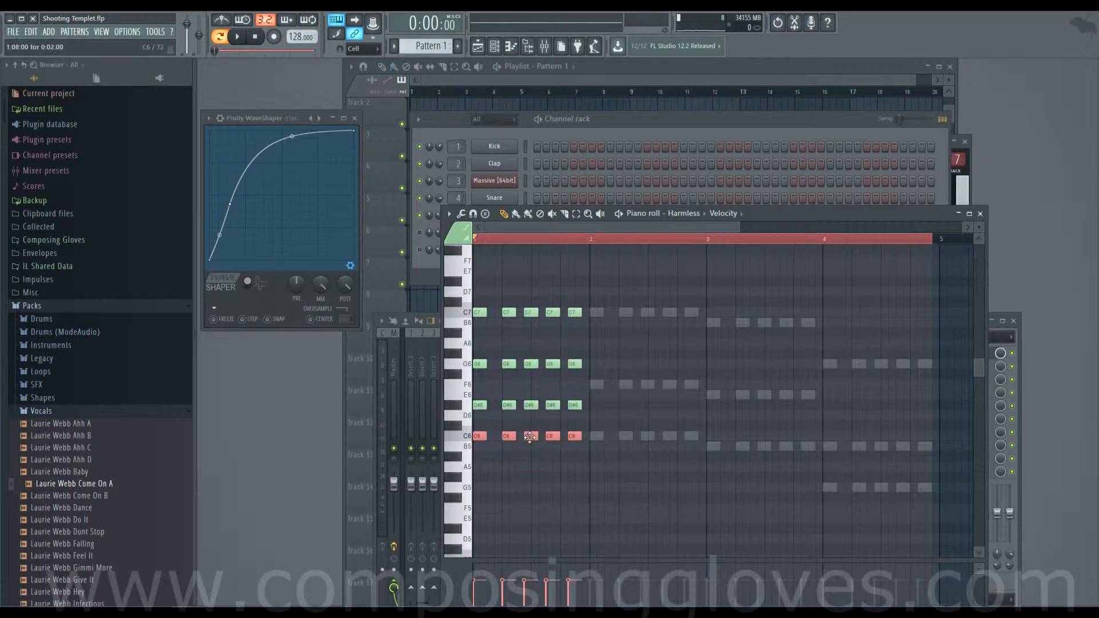
- Build bar 2's chord hits on F6, A6, C7 and F7 and bar 3's on G6, B6 and D7, and play them
drag(481, 436, 579, 280)
drag(553, 370, 773, 368)
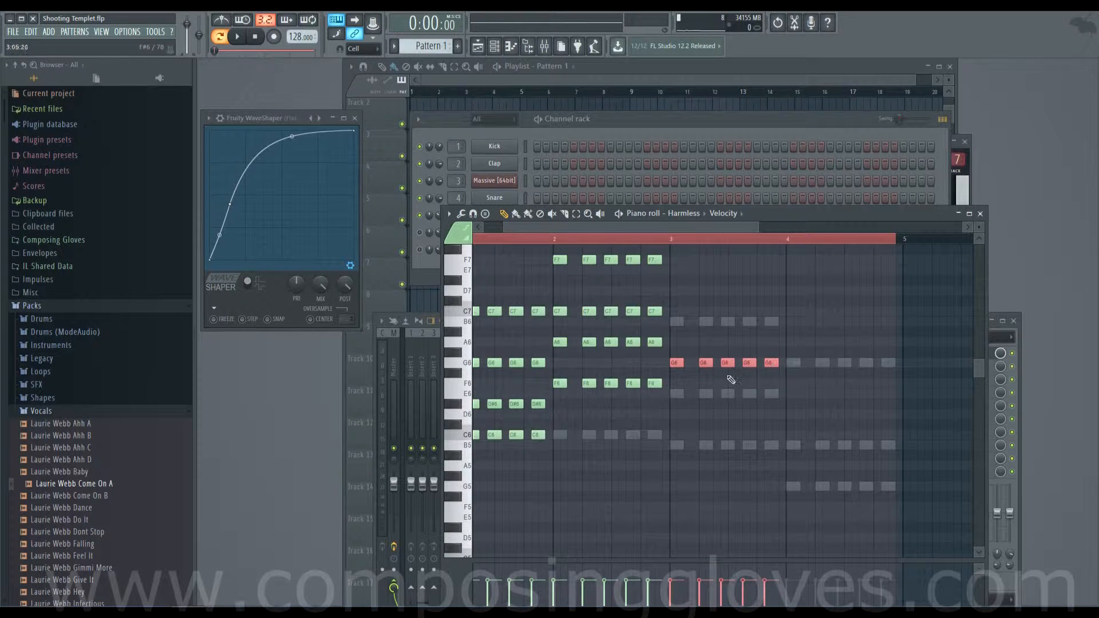
scroll(731, 380, up, 1)
drag(676, 394, 678, 322)
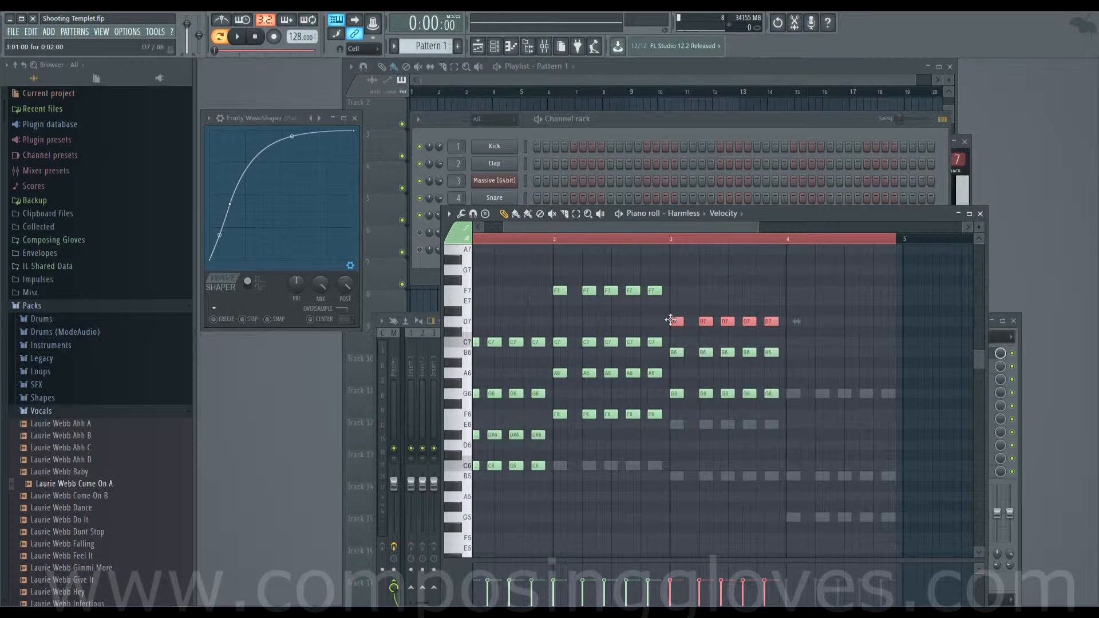
drag(689, 362, 726, 366)
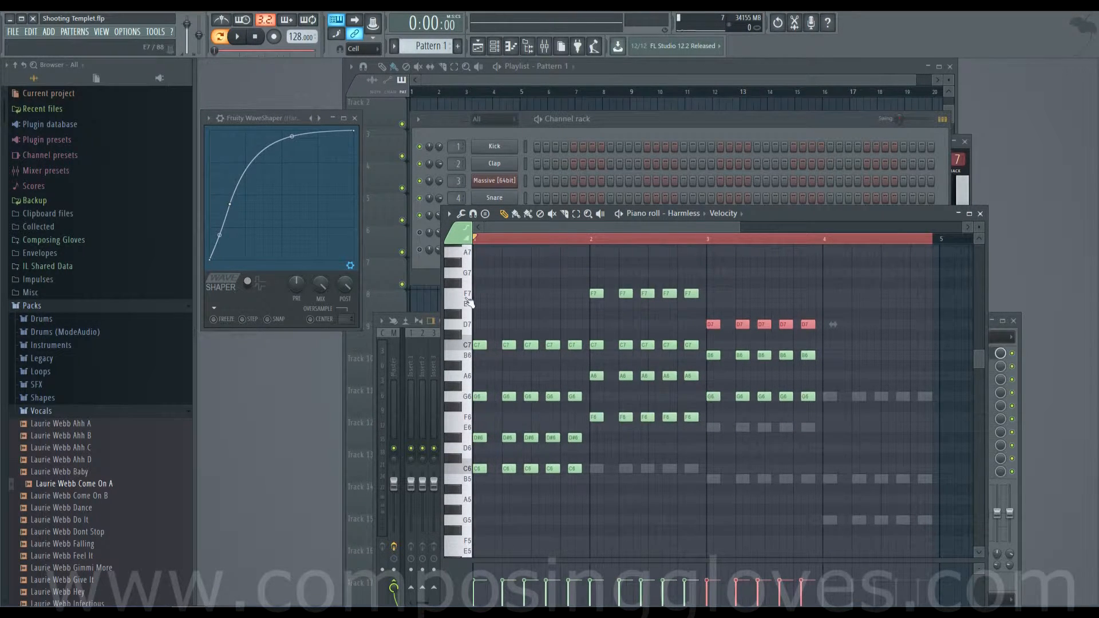
key(space)
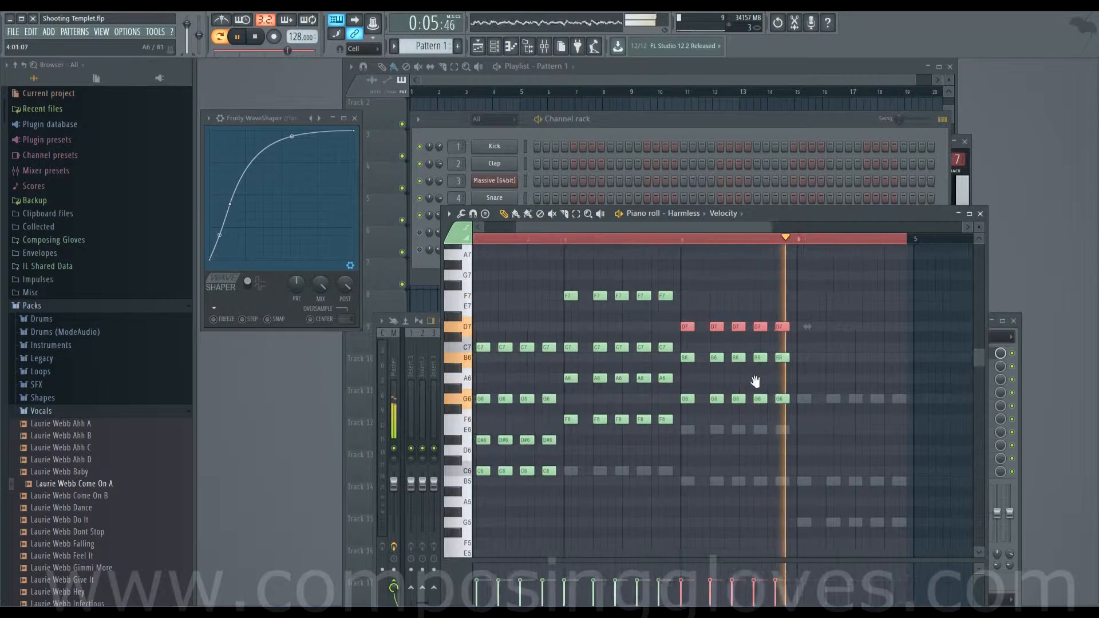
key(space)
- Build bar 4's chord hits on E6, G6 and B6 from copies of the G6 notes, and play from bar 3
drag(586, 386, 721, 410)
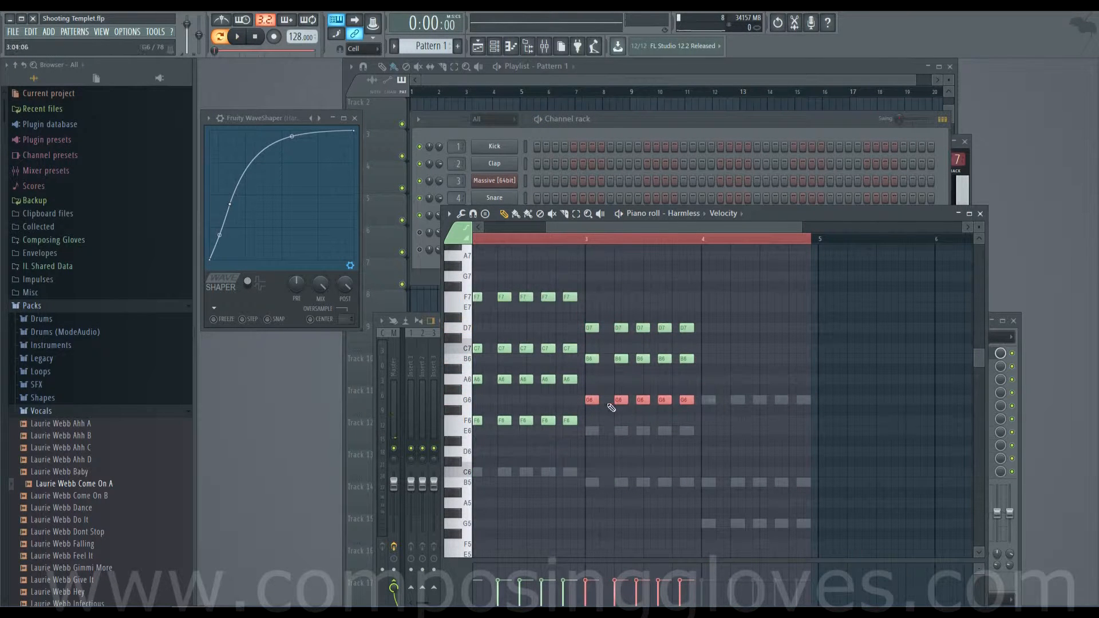
drag(592, 400, 708, 392)
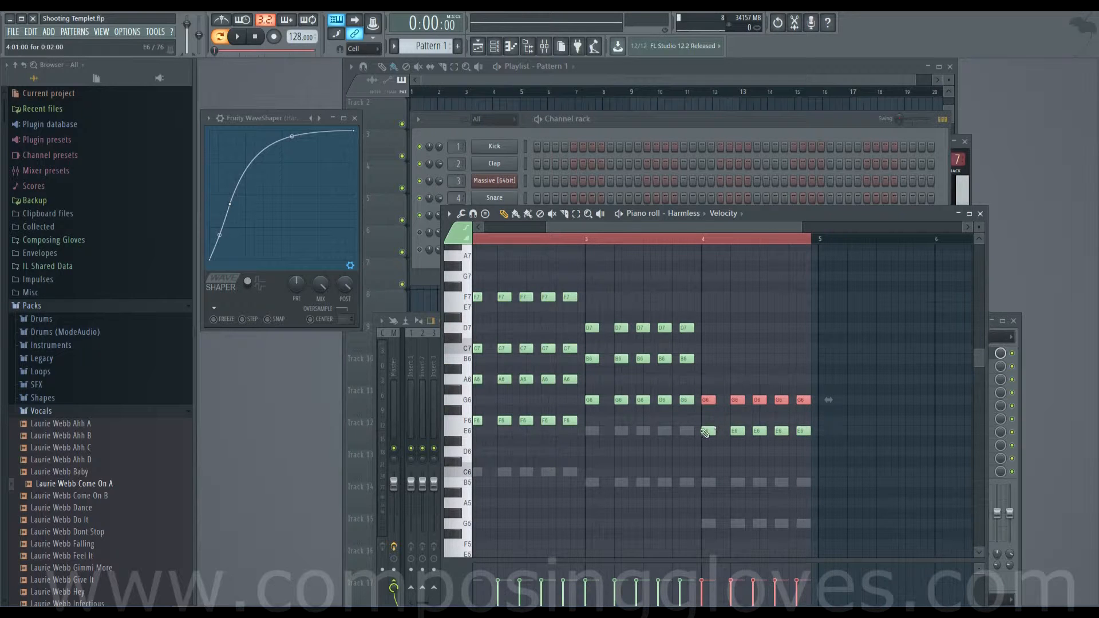
drag(704, 432, 836, 437)
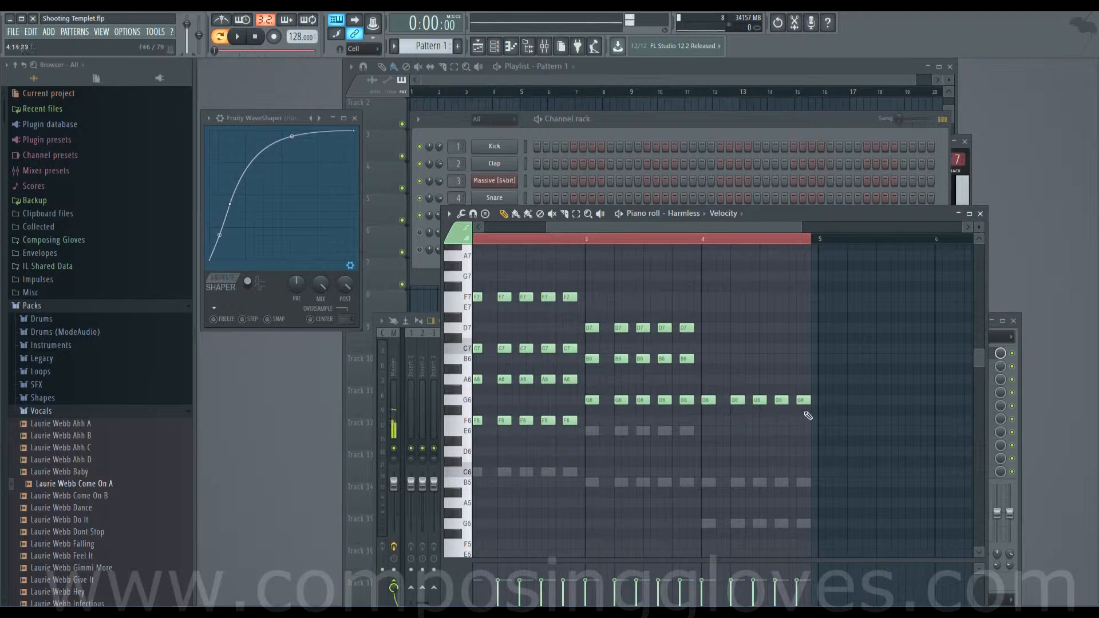
drag(702, 387, 911, 451)
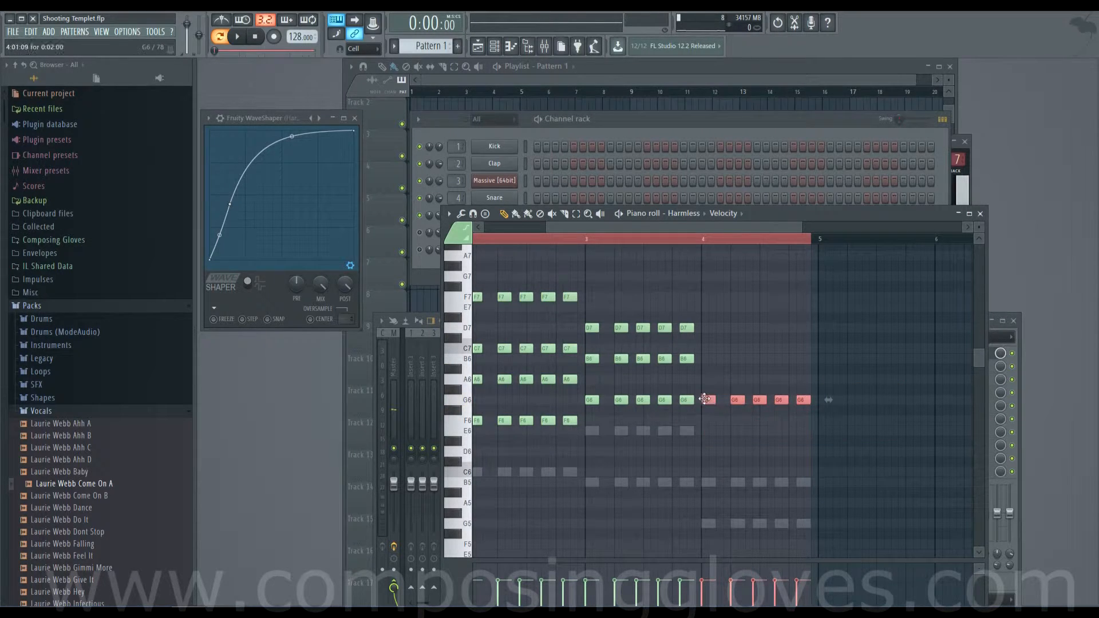
drag(704, 399, 708, 368)
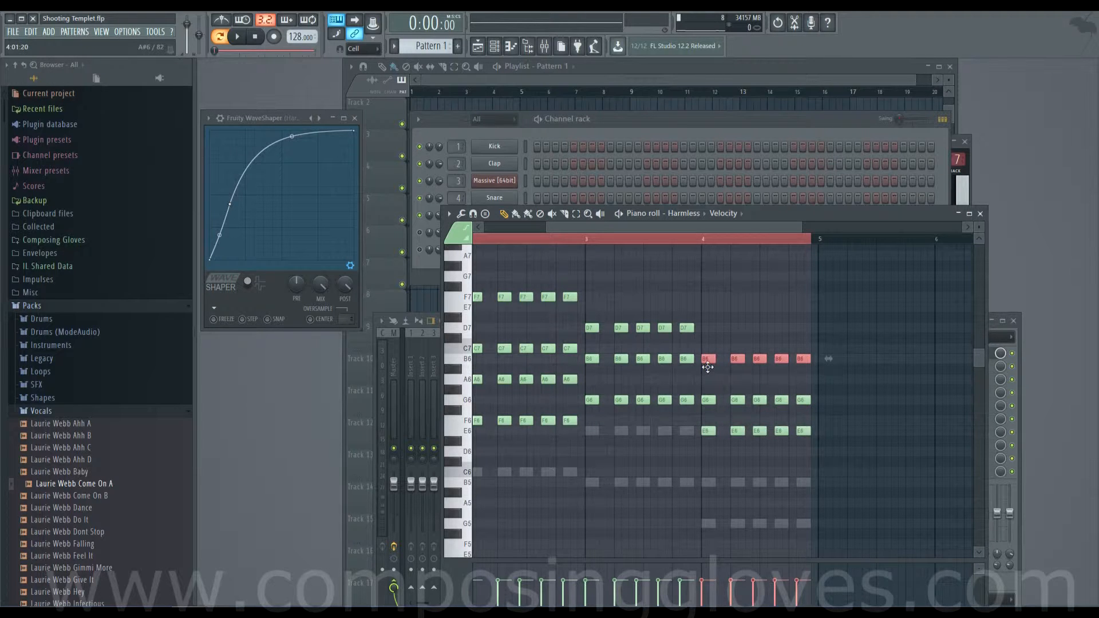
click(584, 239)
key(space)
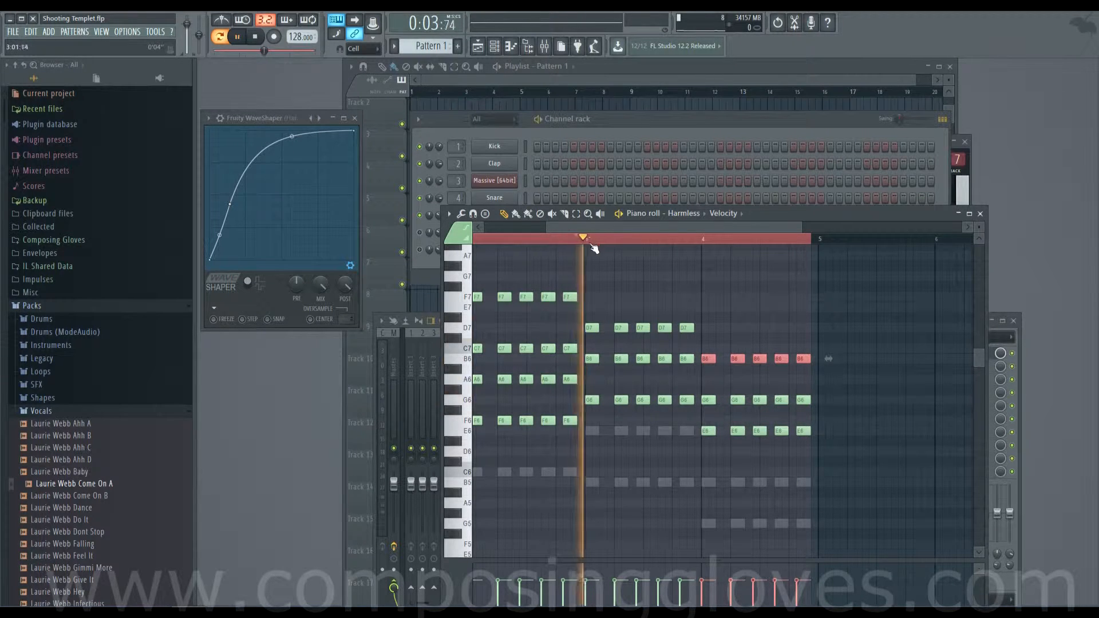
- Raise bar 1's C6 notes to G7 and listen to the four-bar chord progression
drag(681, 321, 785, 334)
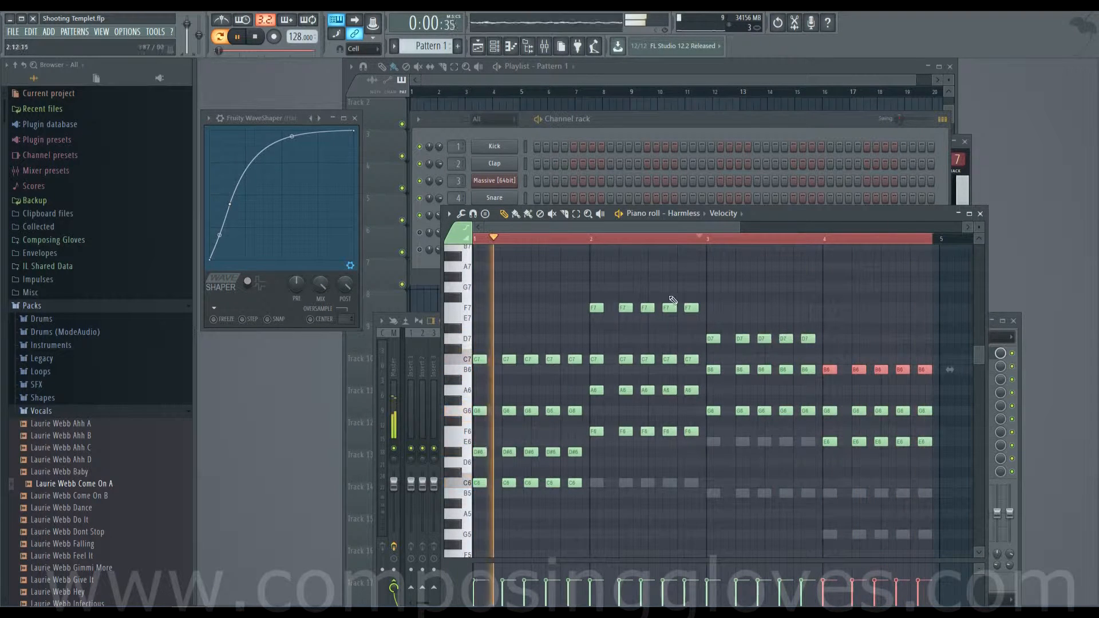
drag(485, 481, 607, 504)
drag(532, 482, 525, 286)
click(480, 241)
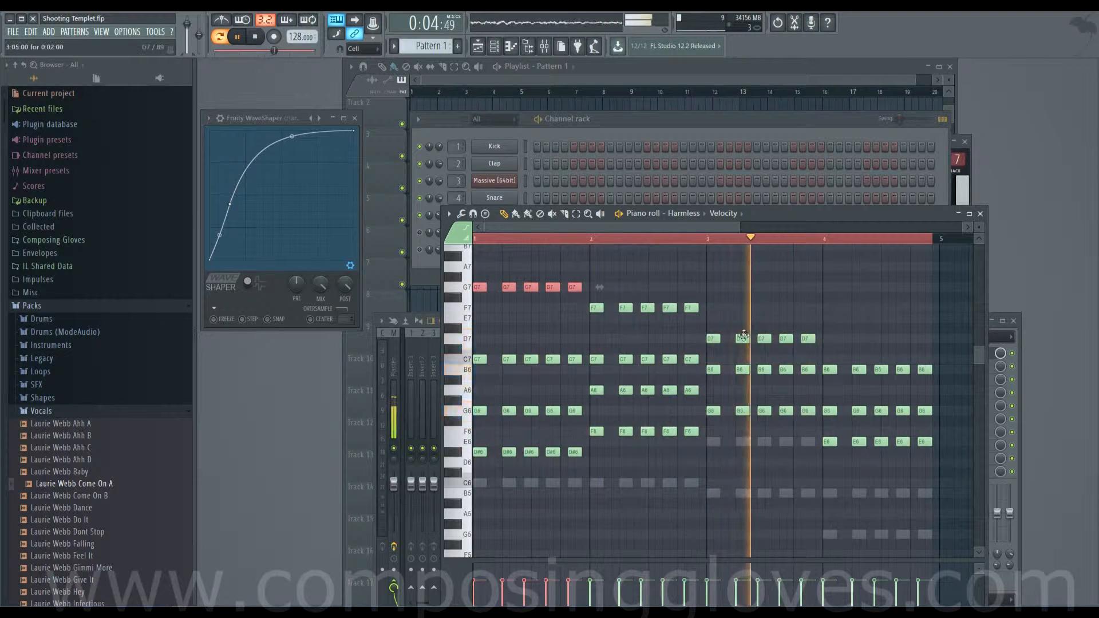
drag(708, 406, 794, 414)
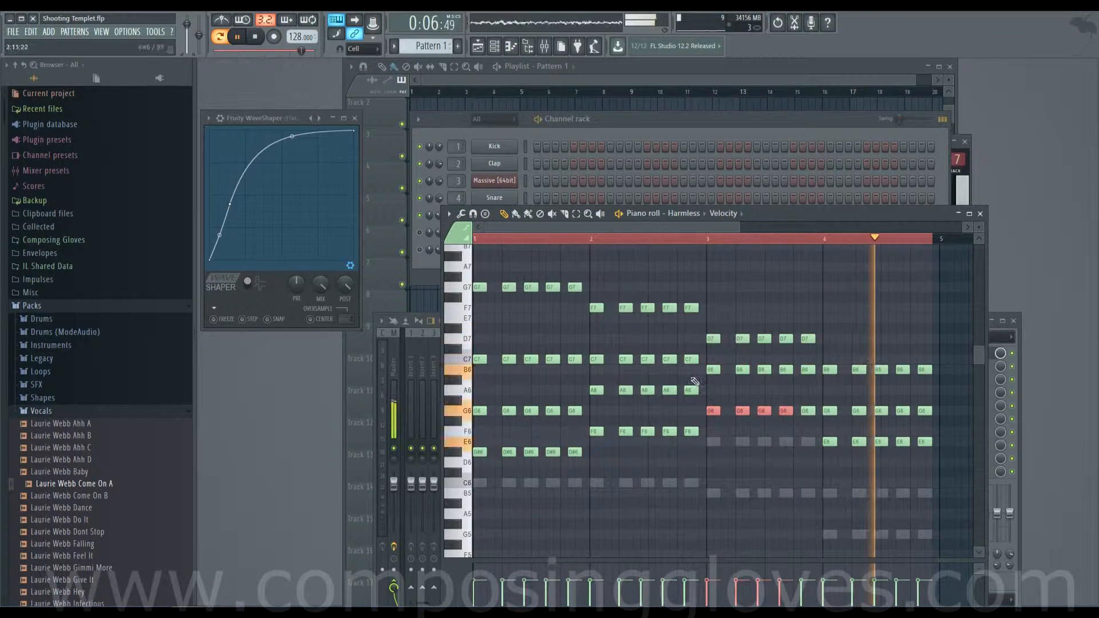
key(space)
- Copy the Harmless channel's notes and paste them into the Harmless #3 and Harmless #2 channels
click(429, 262)
right_click(518, 229)
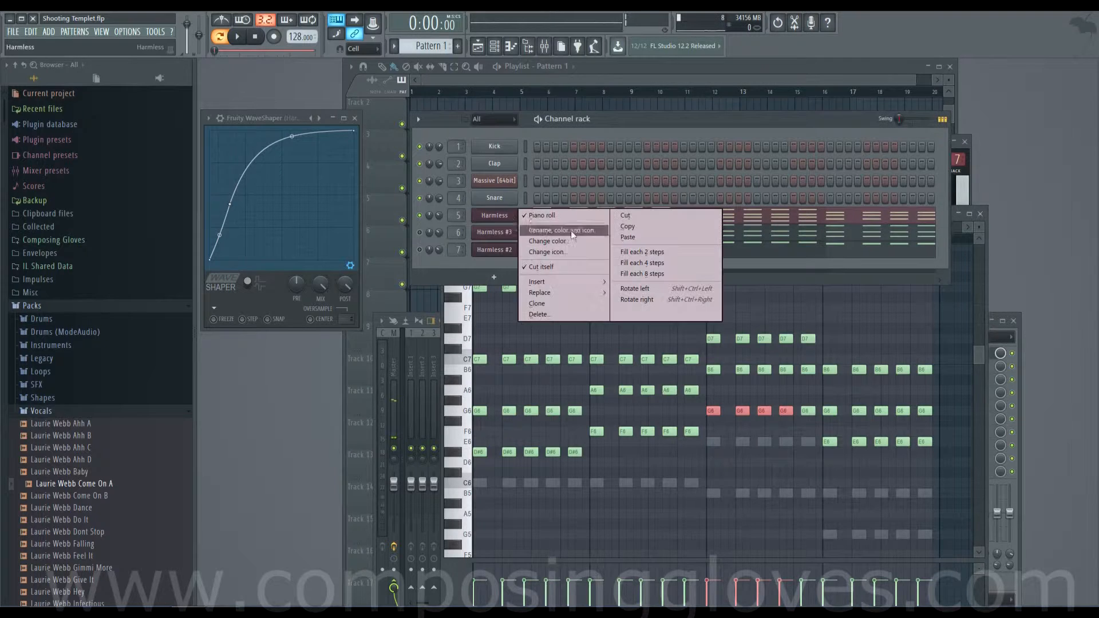
right_click(518, 229)
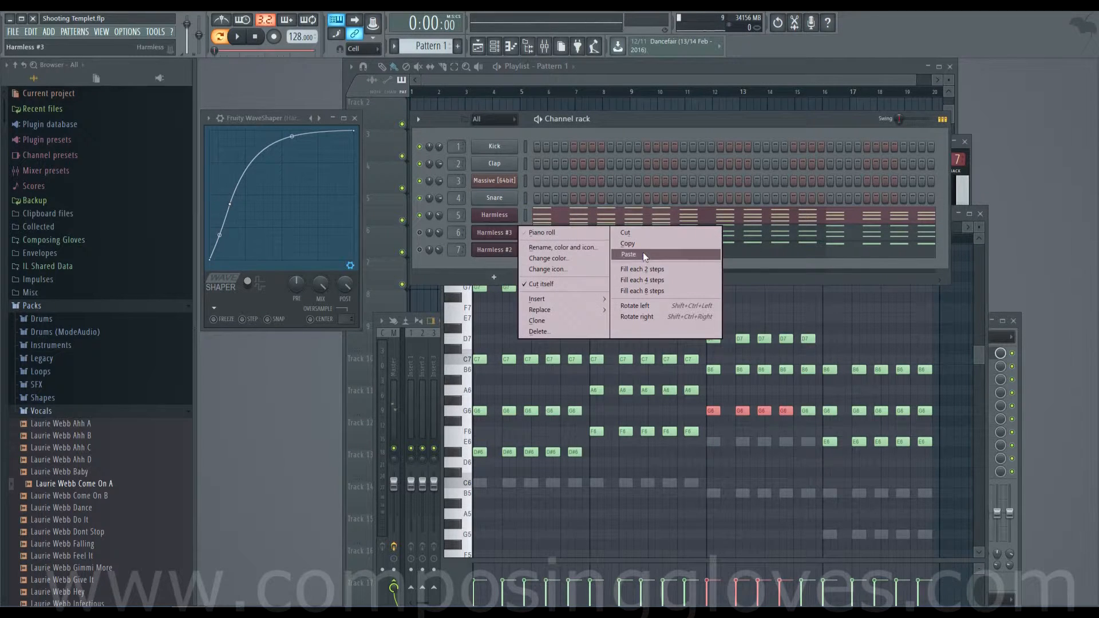
right_click(493, 253)
click(657, 273)
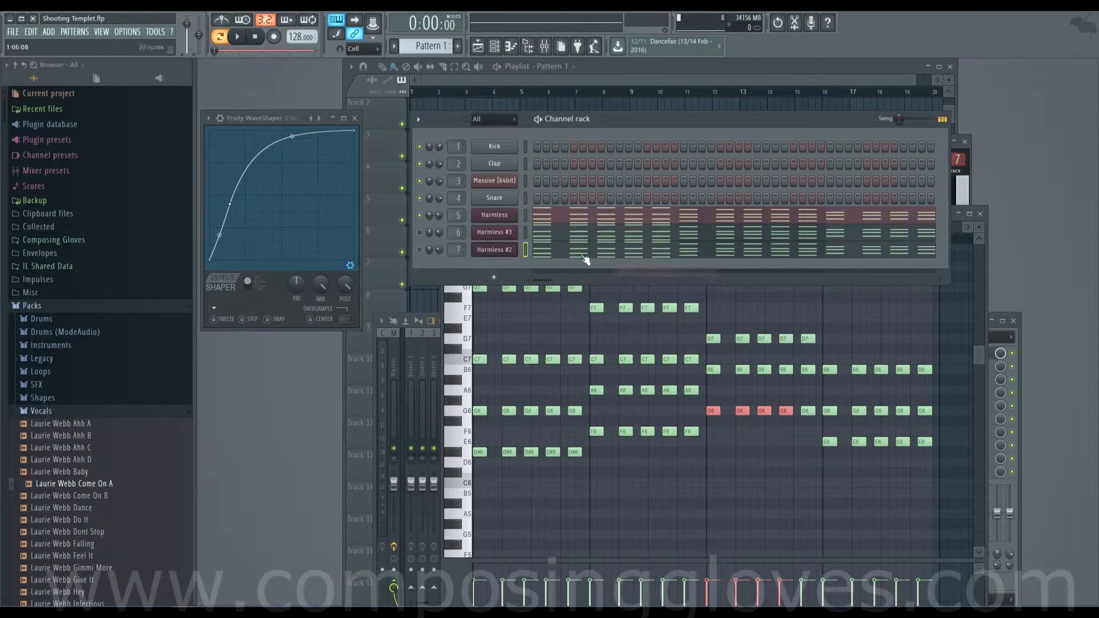
- Delete the upper chord notes in Harmless #2's piano roll, leaving only the lowest note row in each bar
click(582, 336)
scroll(472, 318, up, 2)
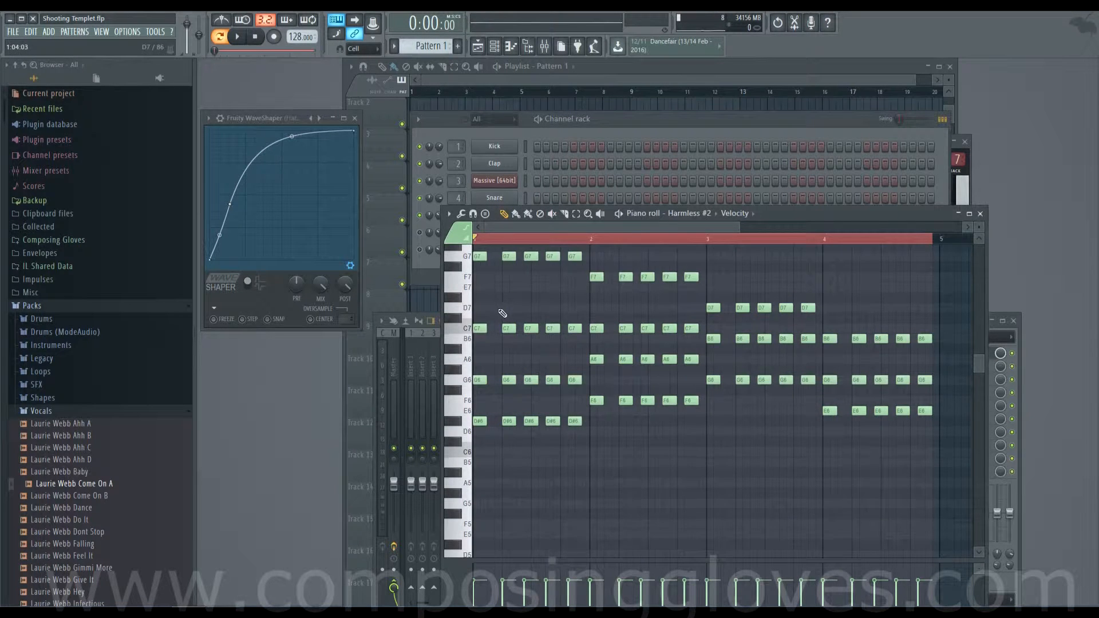
drag(479, 307, 580, 445)
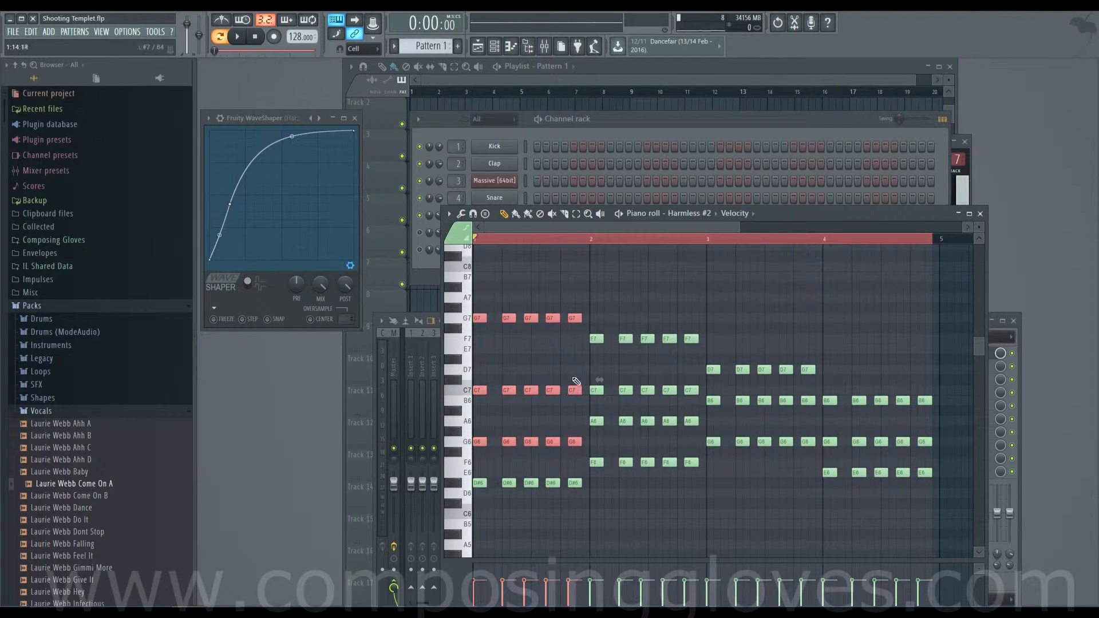
key(Delete)
drag(576, 319, 708, 429)
key(Delete)
drag(703, 356, 947, 441)
key(Delete)
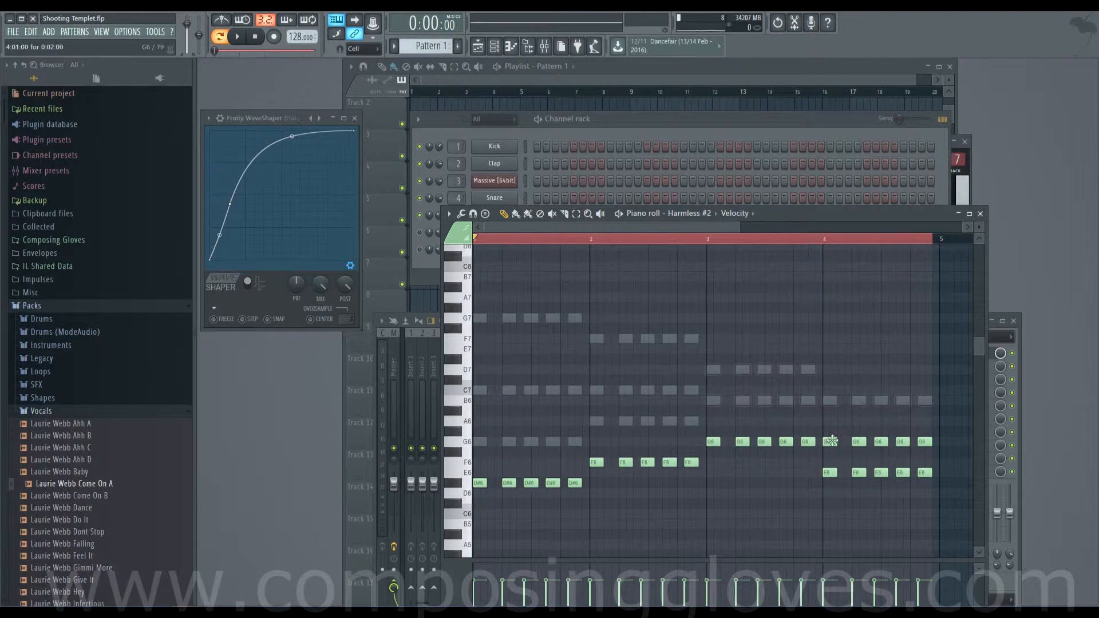
right_click(832, 441)
- Transpose all Harmless #2 notes down two octaves and lower bar 1's notes to C4
key(ctrl+a)
scroll(473, 470, down, 2)
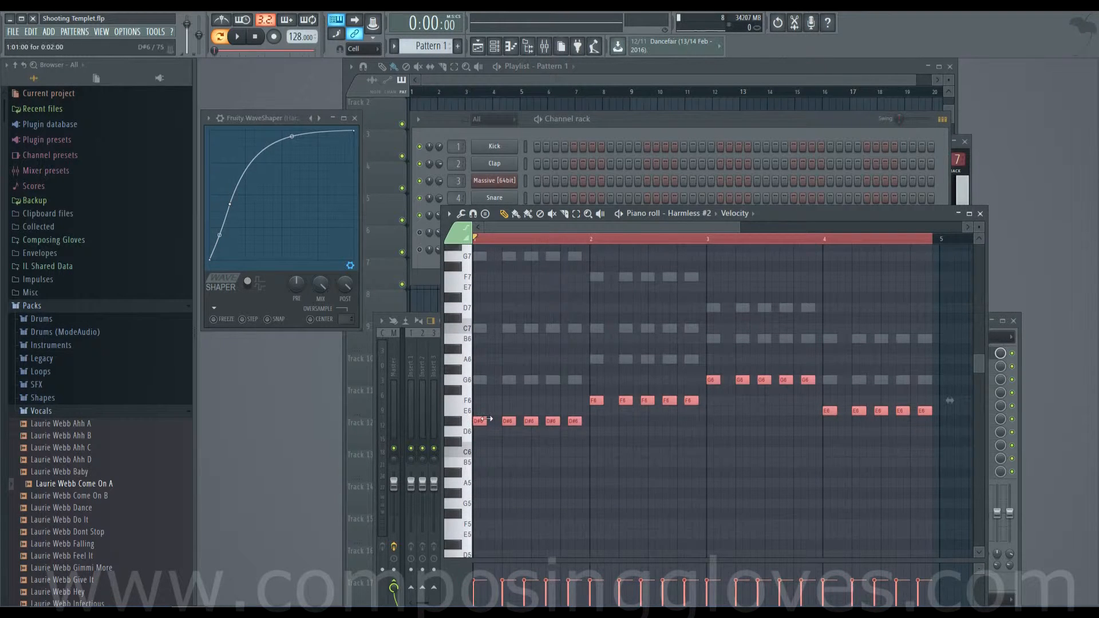
drag(482, 420, 418, 469)
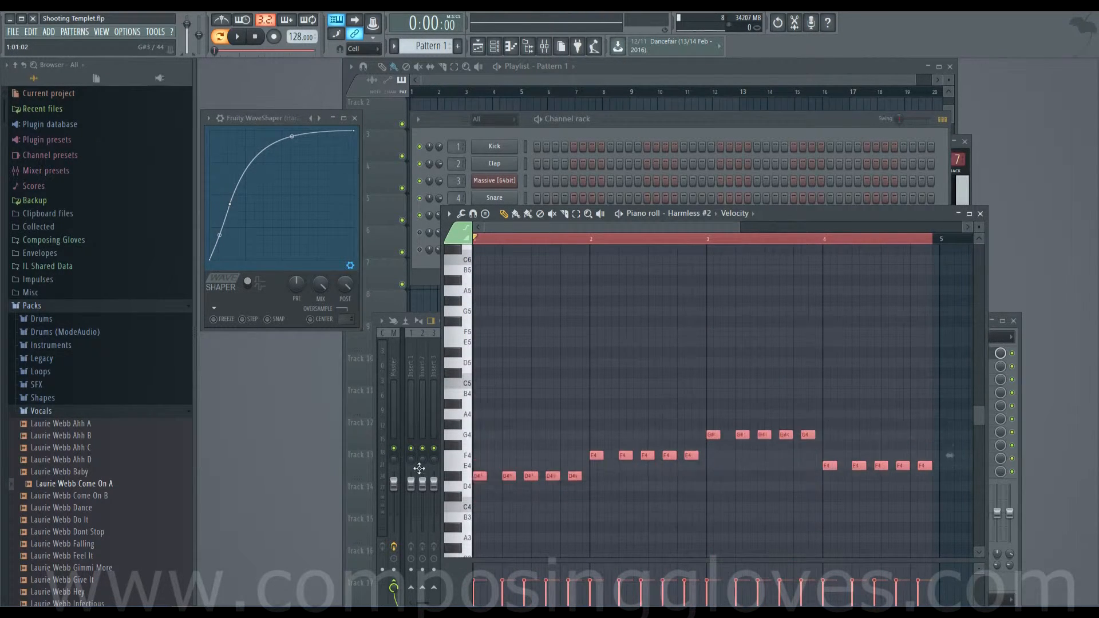
click(477, 477)
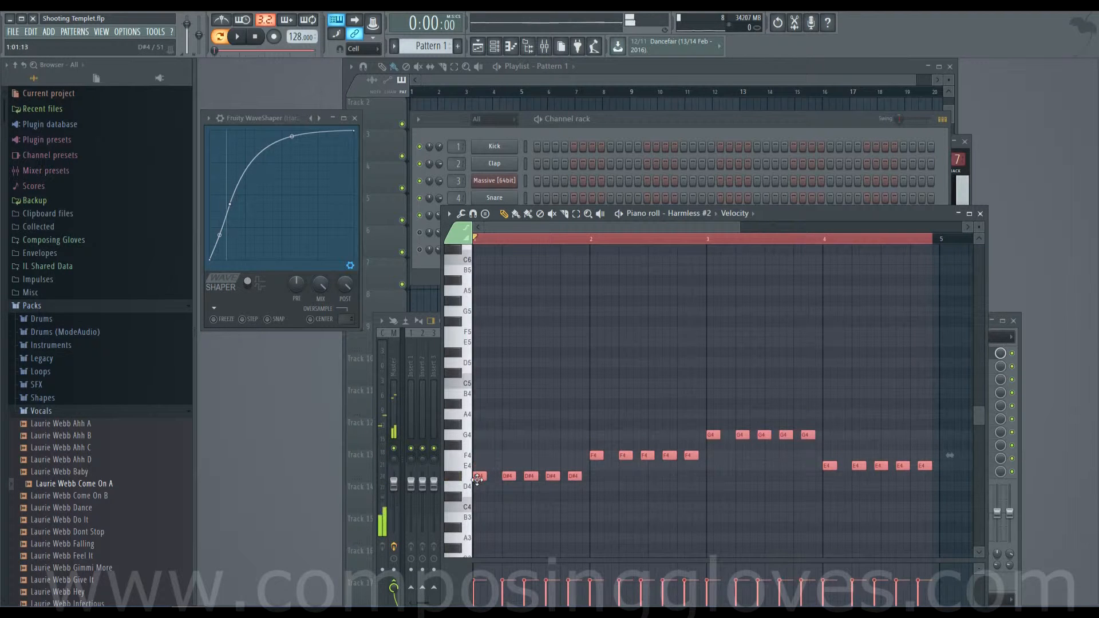
drag(478, 461, 570, 512)
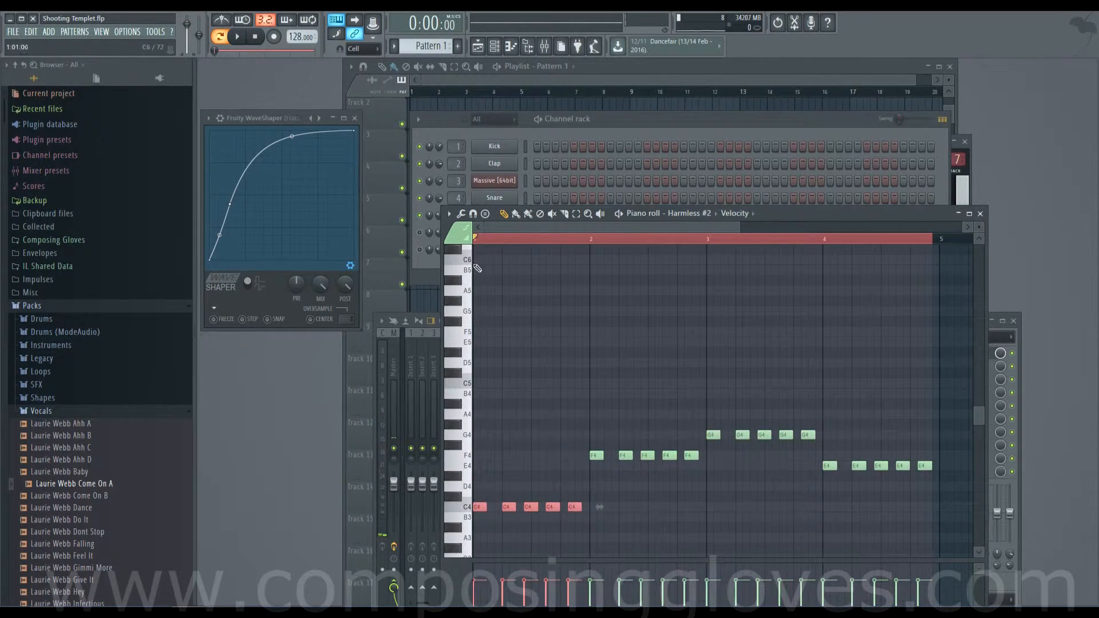
- Unmute Harmless #2 and Harmless #3 while listening, and place the Pattern 1 clip at bar 1 of Track 2 in the playlist
key(space)
click(428, 239)
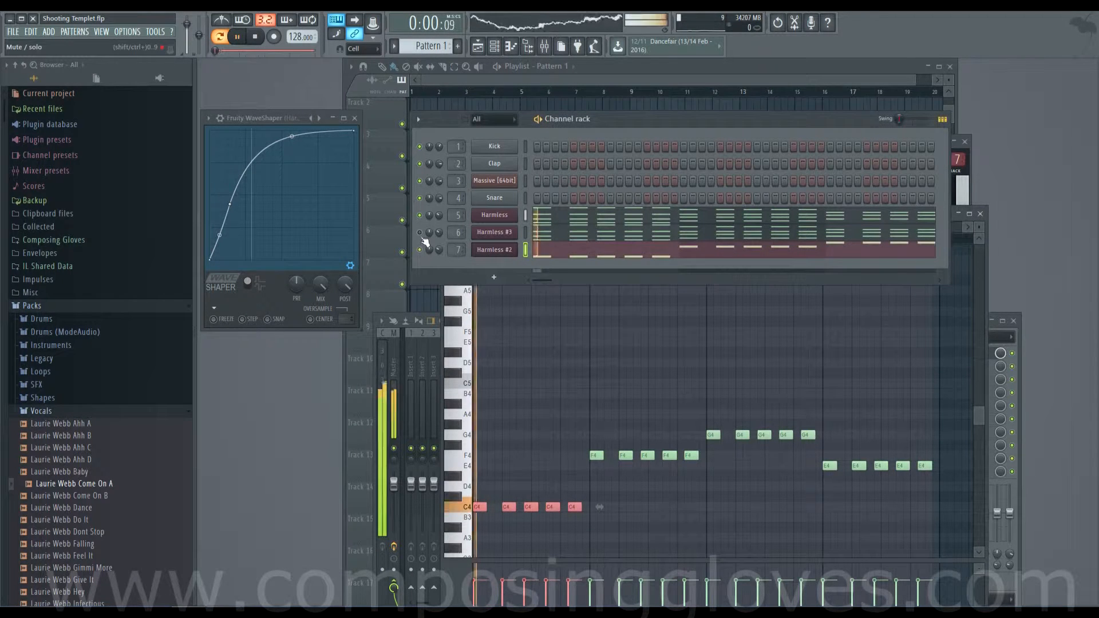
click(496, 80)
drag(457, 102, 430, 101)
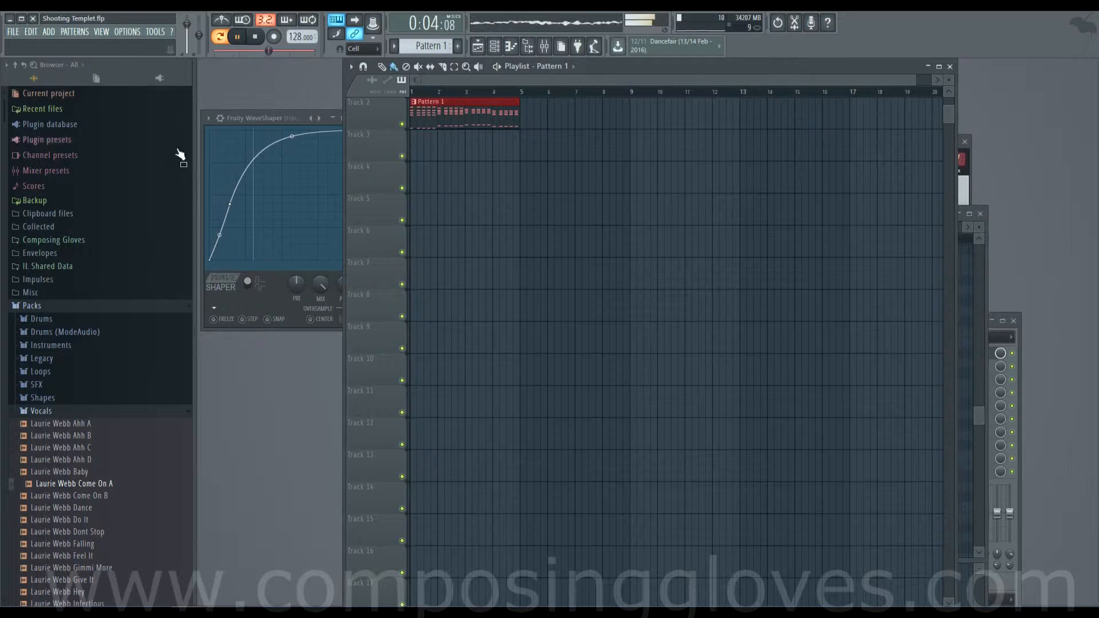
key(space)
- Place Lev_Drumloop_128_017 from the Black Octopus Leviathan 128 bpm drum loops at bar 1 of Track 3 and play the song
click(57, 319)
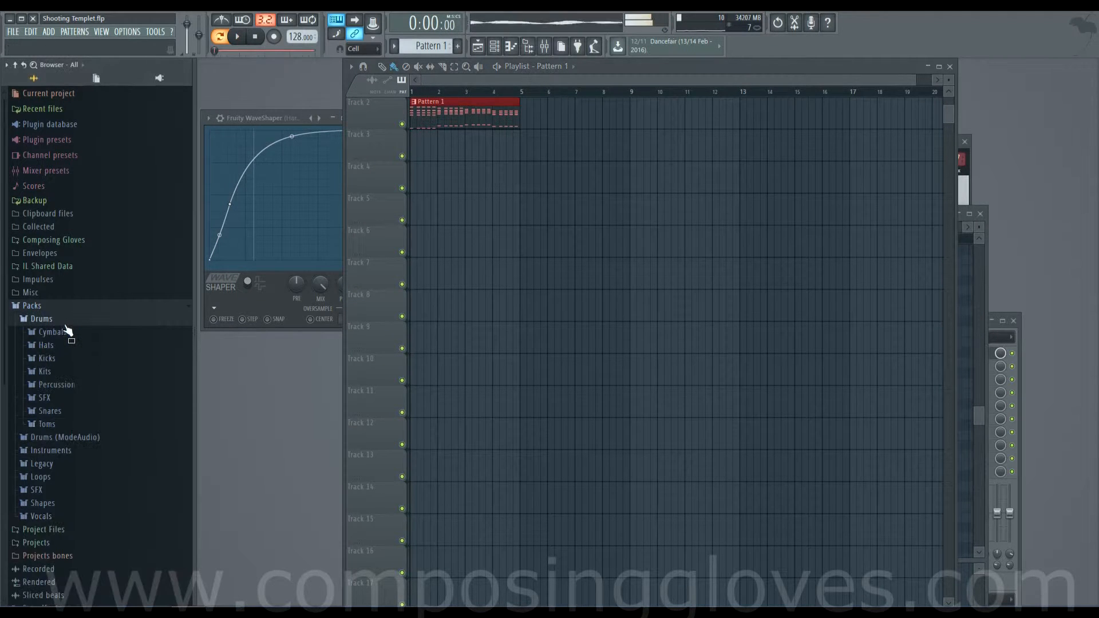
click(66, 321)
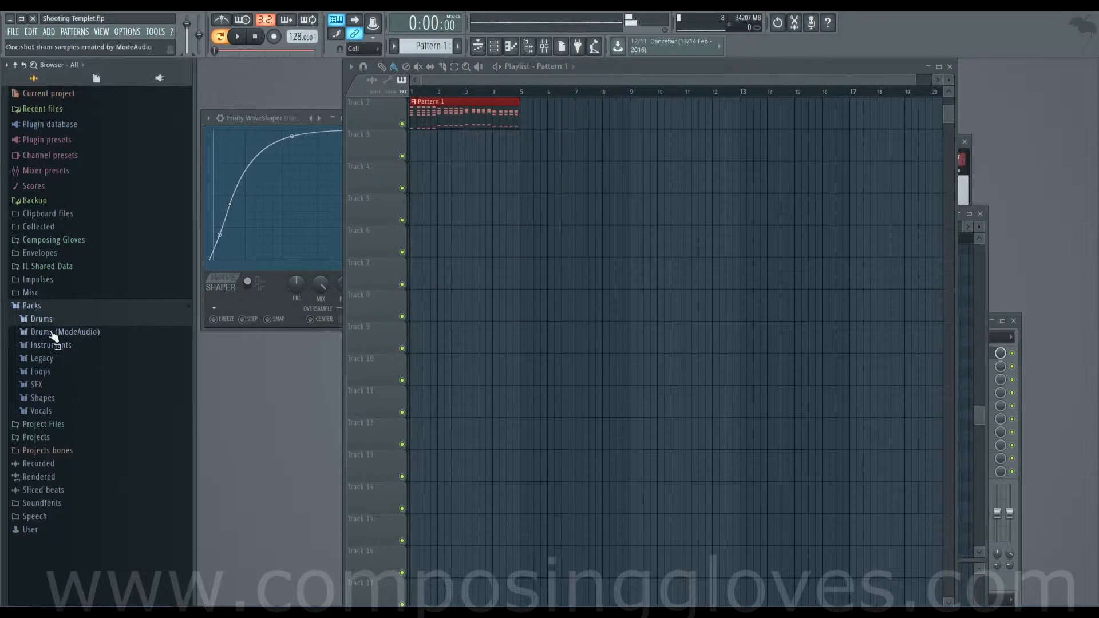
click(92, 424)
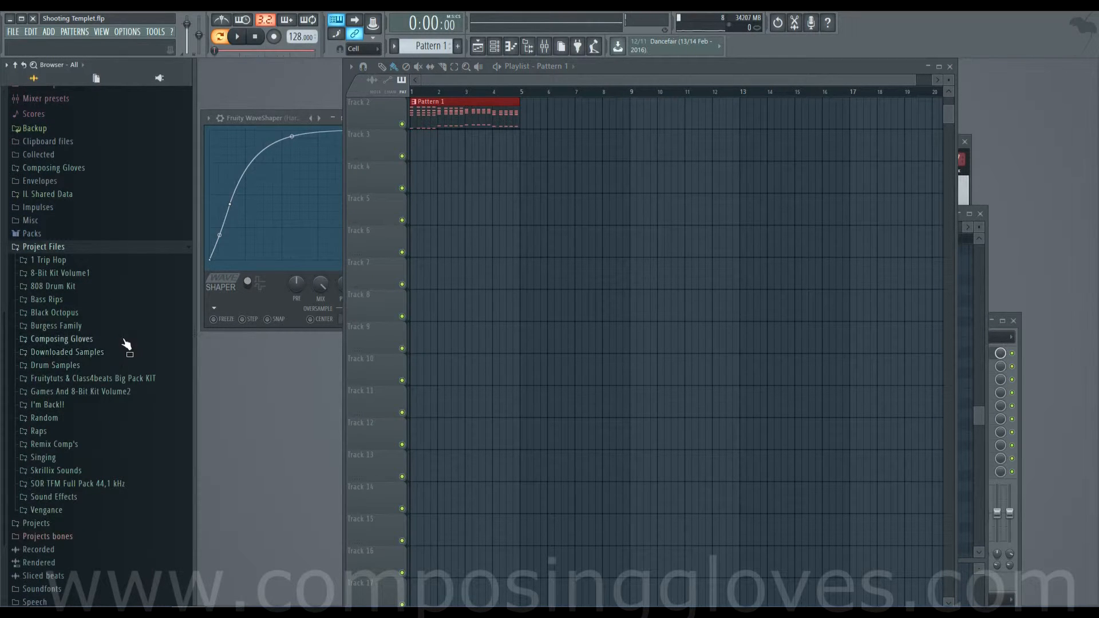
click(57, 312)
click(56, 325)
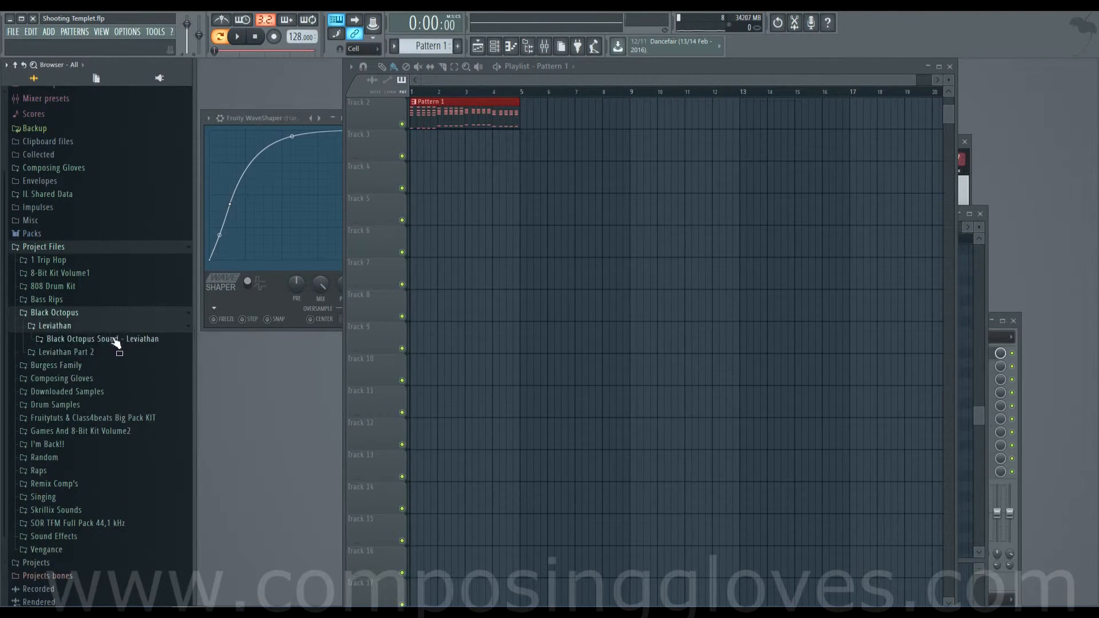
click(119, 286)
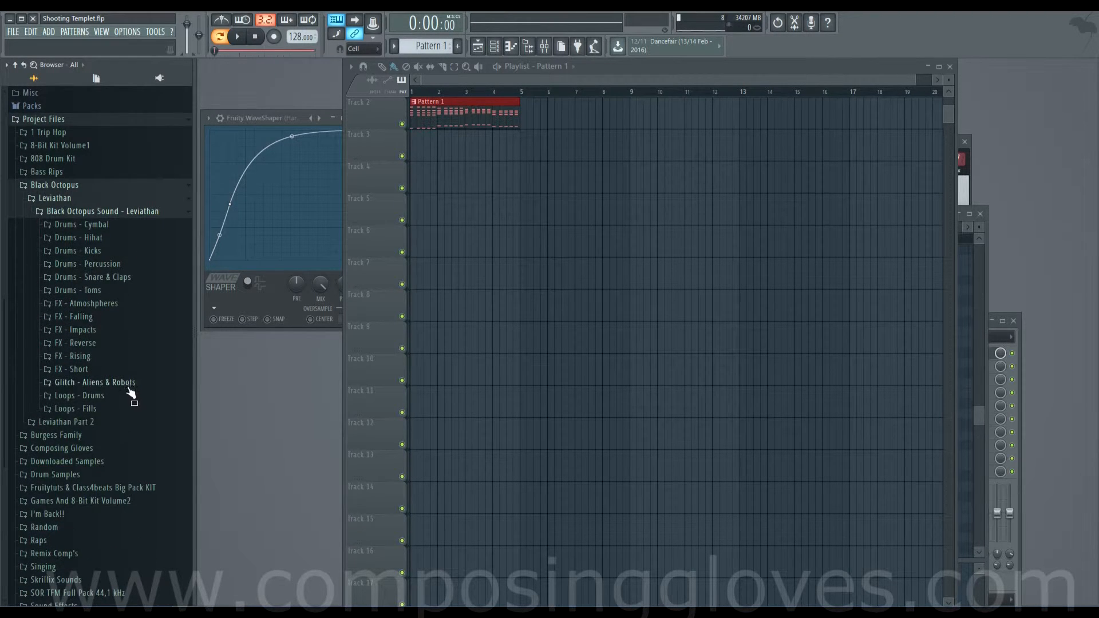
click(124, 397)
click(118, 355)
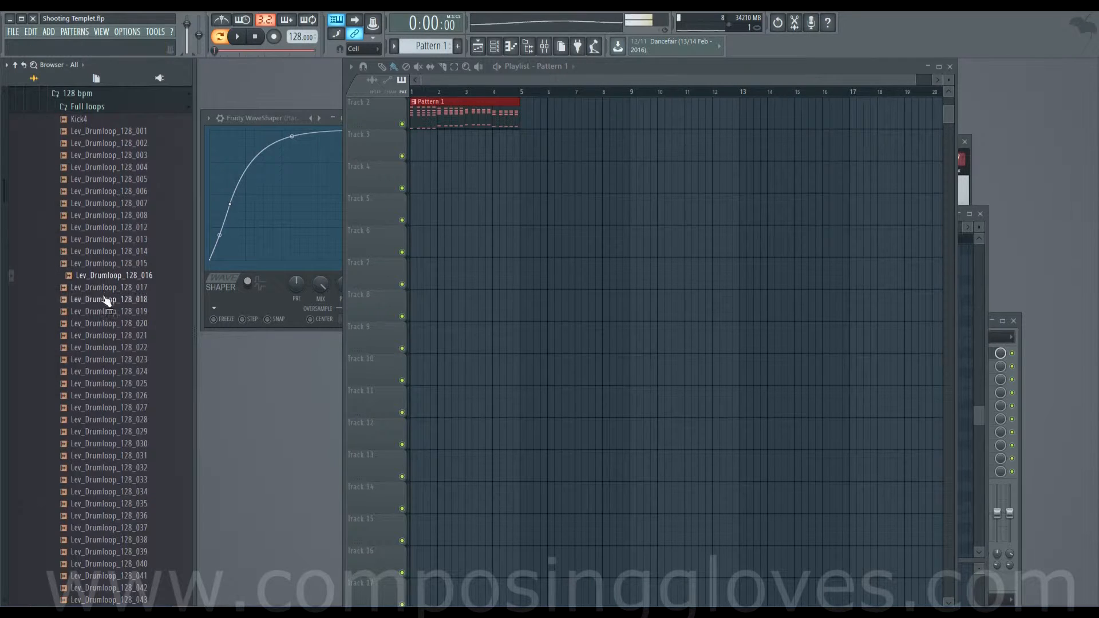
drag(114, 299, 435, 143)
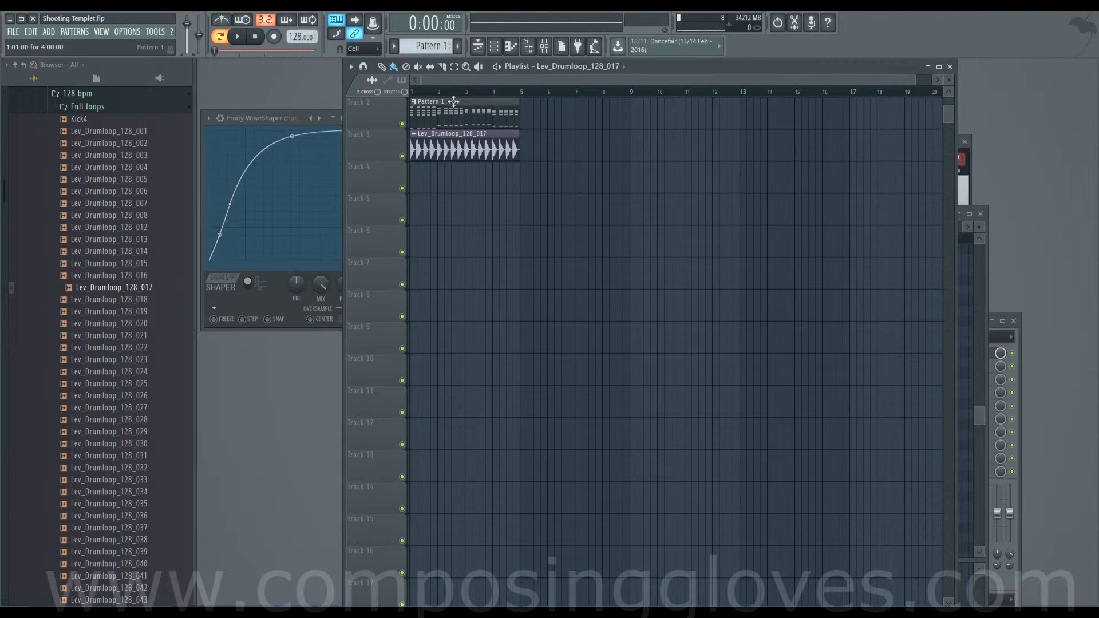
key(space)
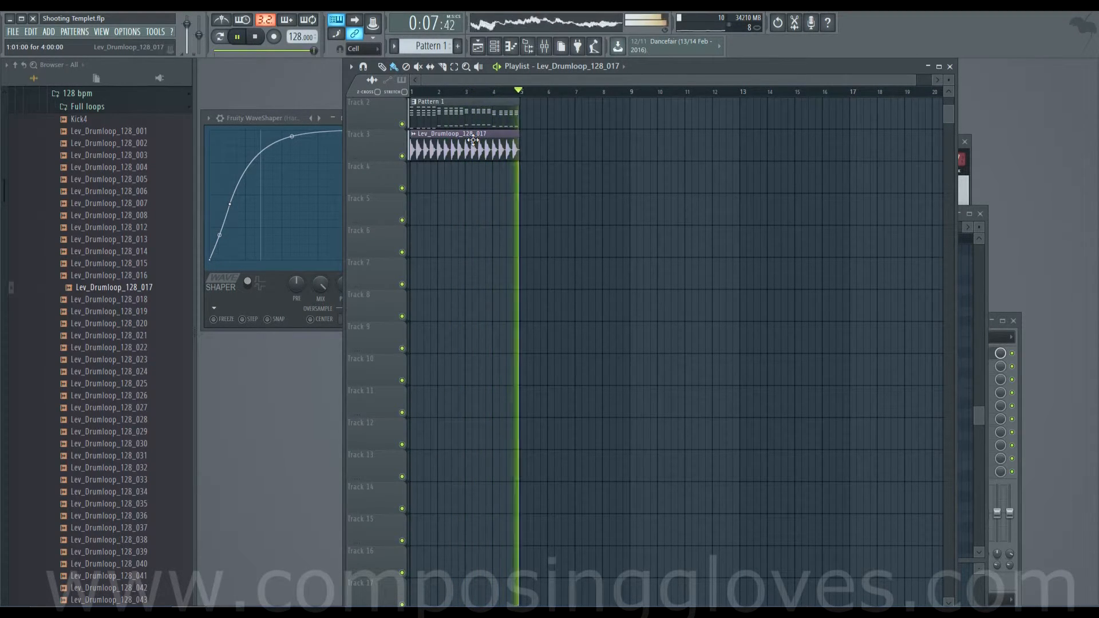
key(space)
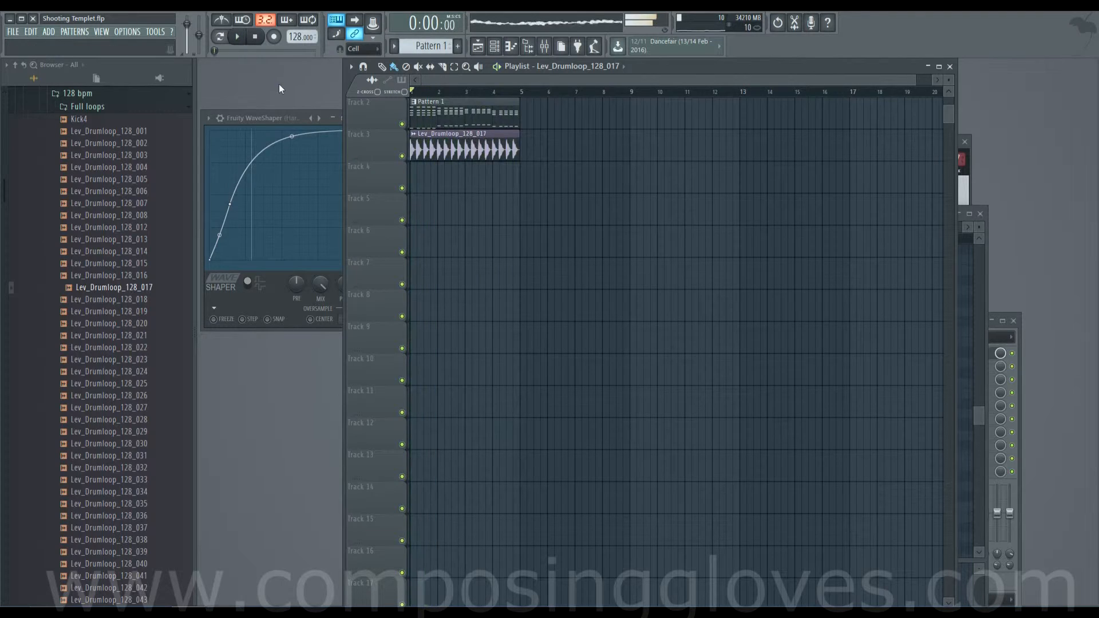
- Show the unsorted channels in the channel rack and review the Harmless, Harmless #3 and Harmless #2 synth settings
key(F6)
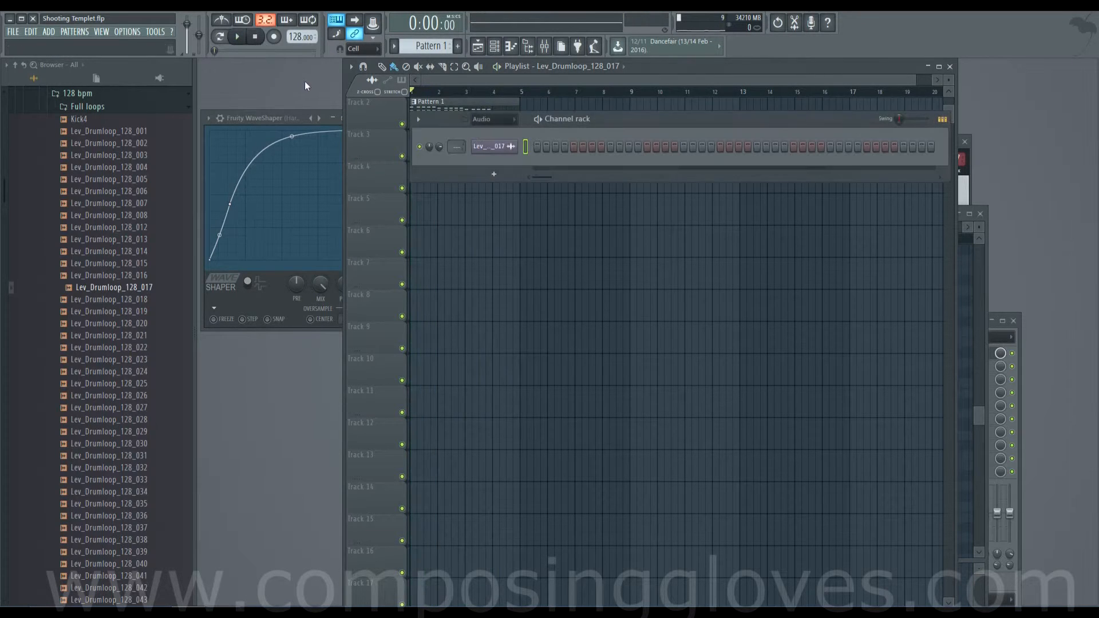
click(492, 119)
click(498, 139)
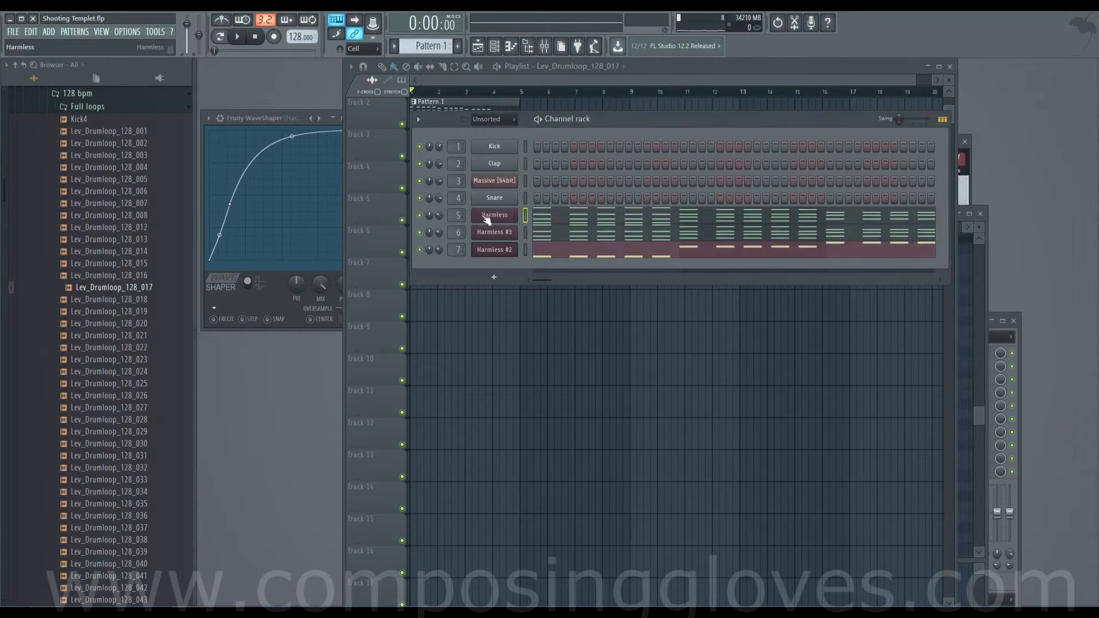
click(494, 219)
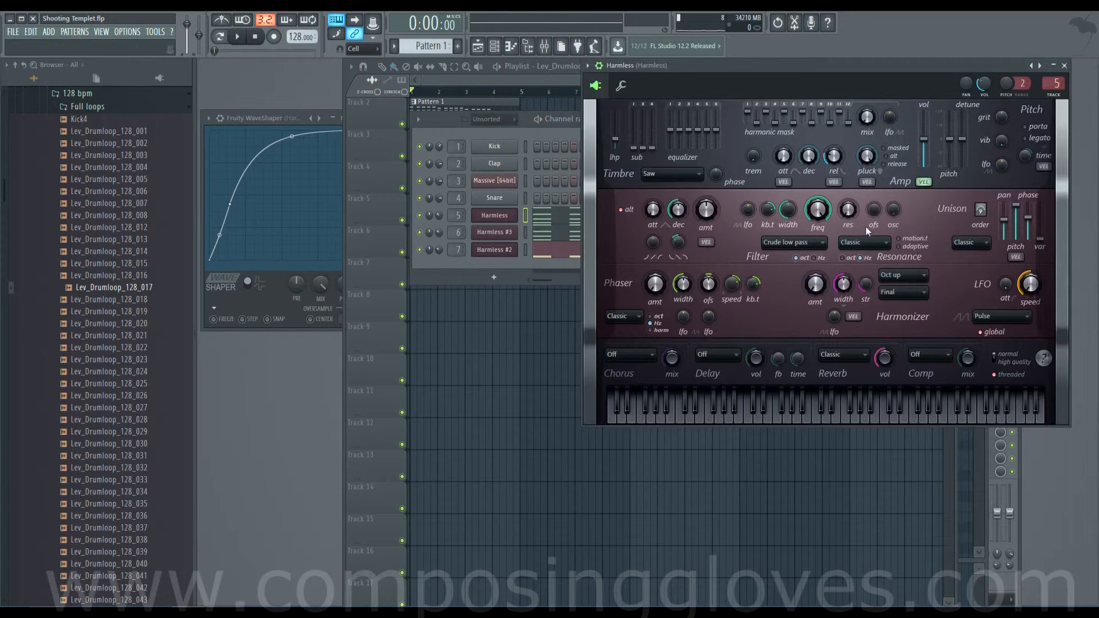
click(508, 232)
click(509, 248)
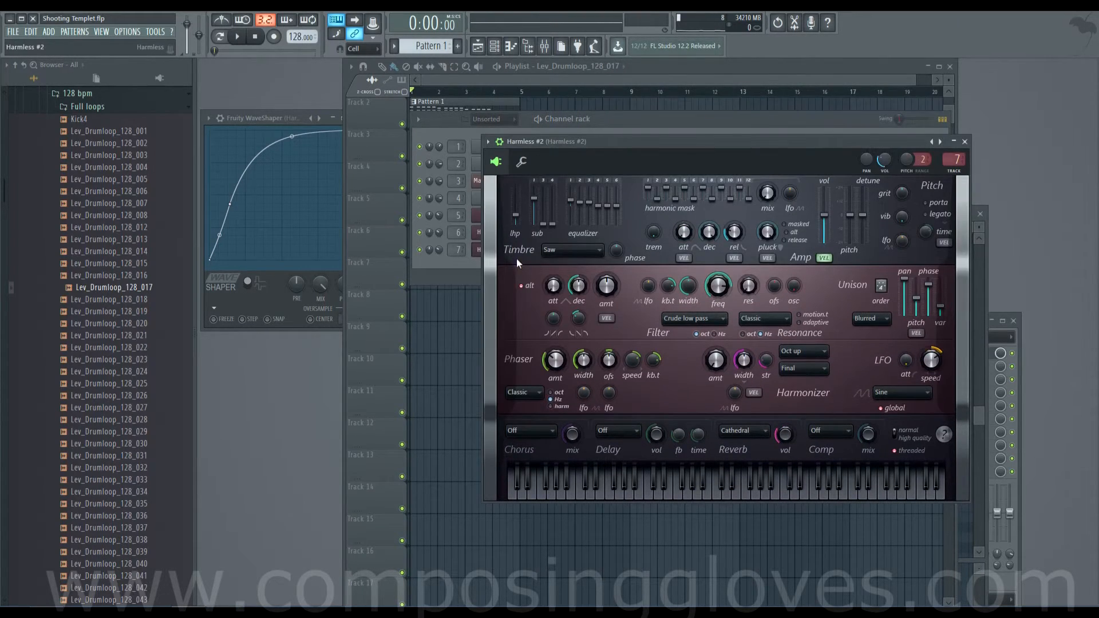